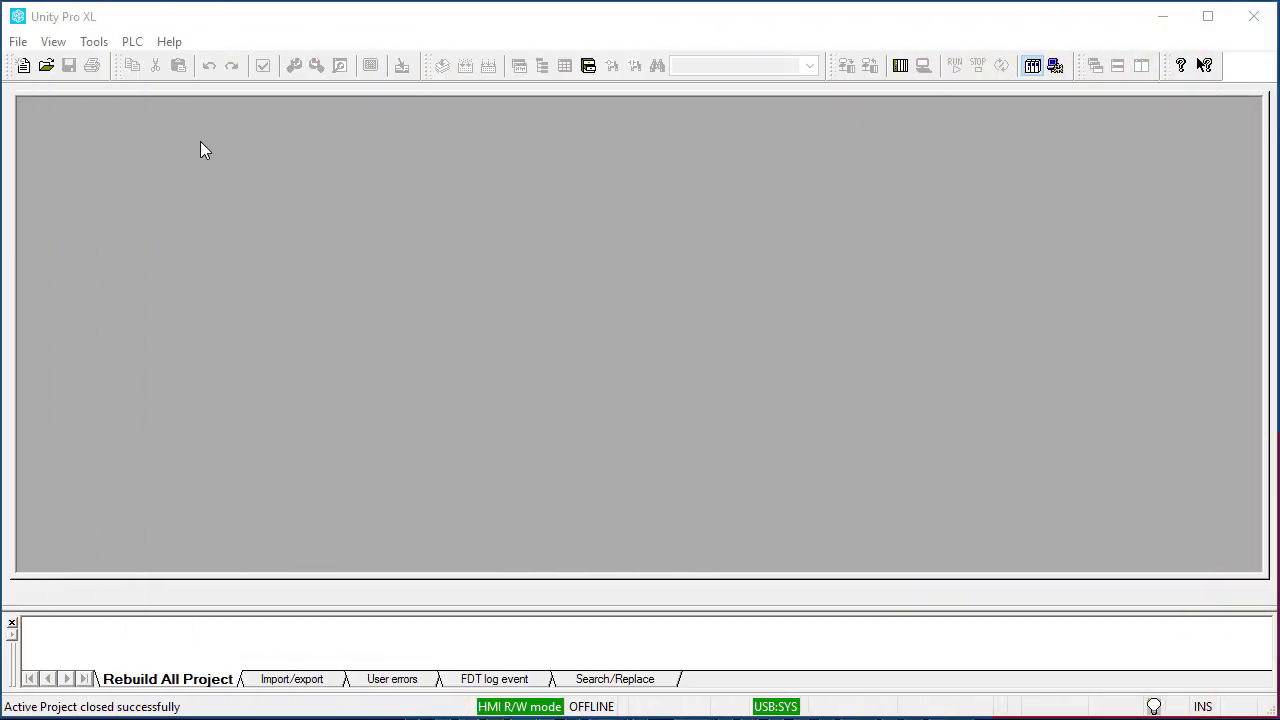
Step: Create a new project with a BME P58 2040 CPU on a BME XBP 0400 rack
{"action": "left_click", "coordinate": [18, 42]}
{"action": "left_click", "coordinate": [25, 63]}
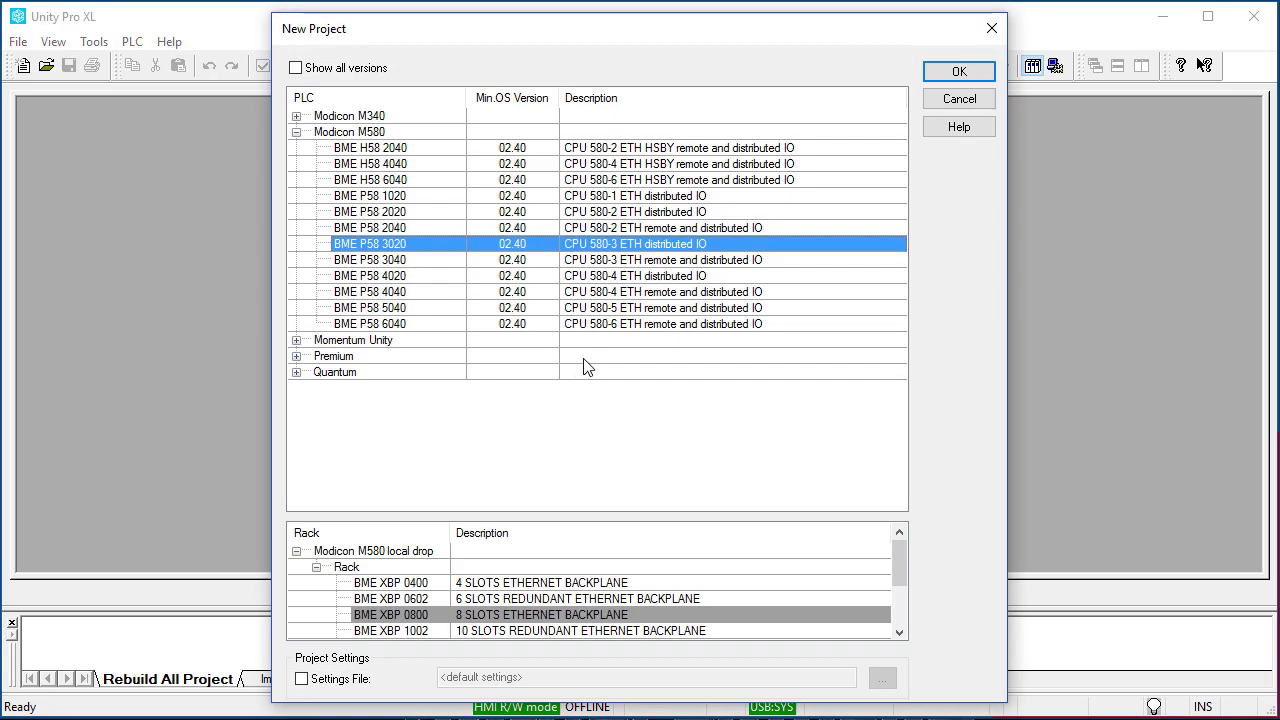
{"action": "left_click", "coordinate": [420, 226]}
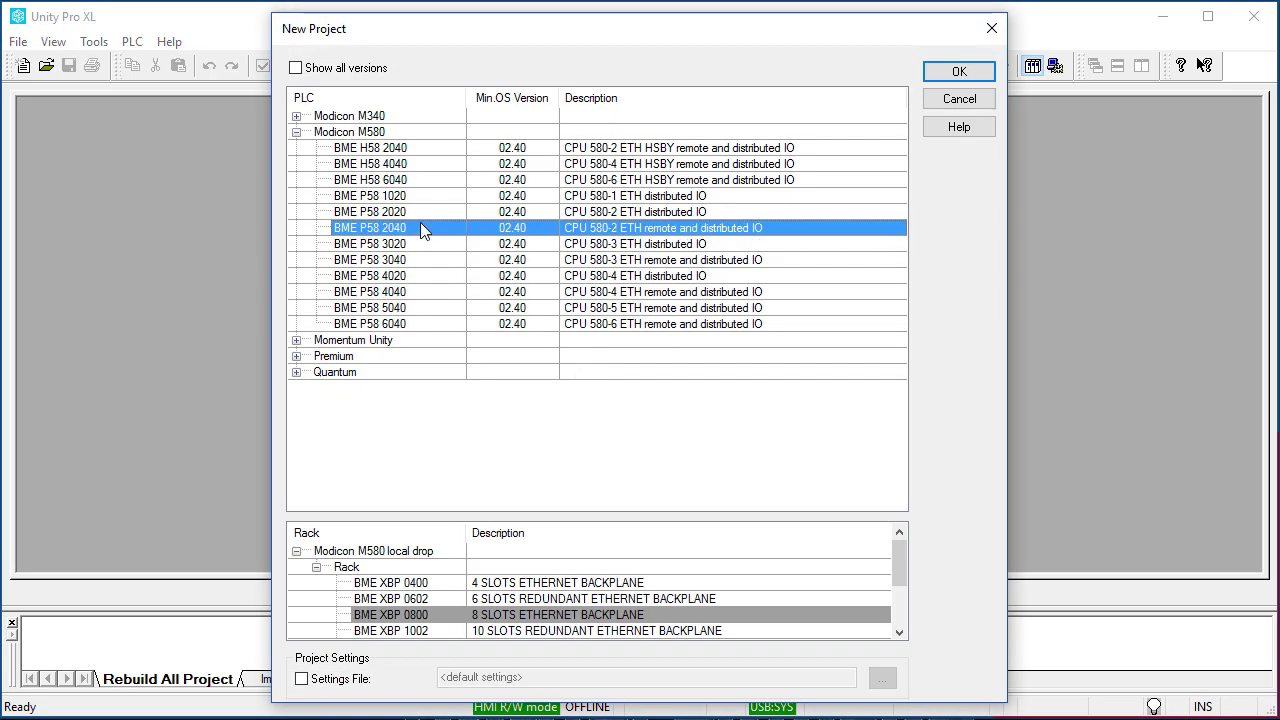
{"action": "left_click", "coordinate": [434, 584]}
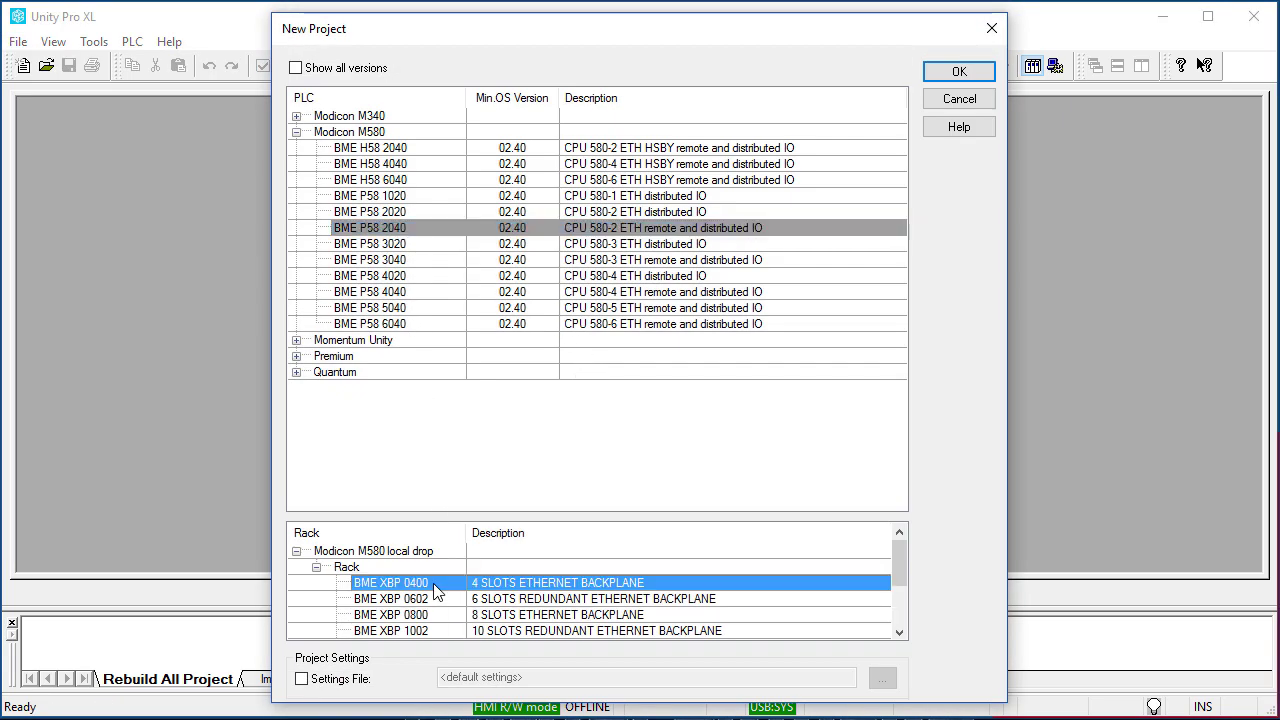
{"action": "left_click", "coordinate": [975, 70]}
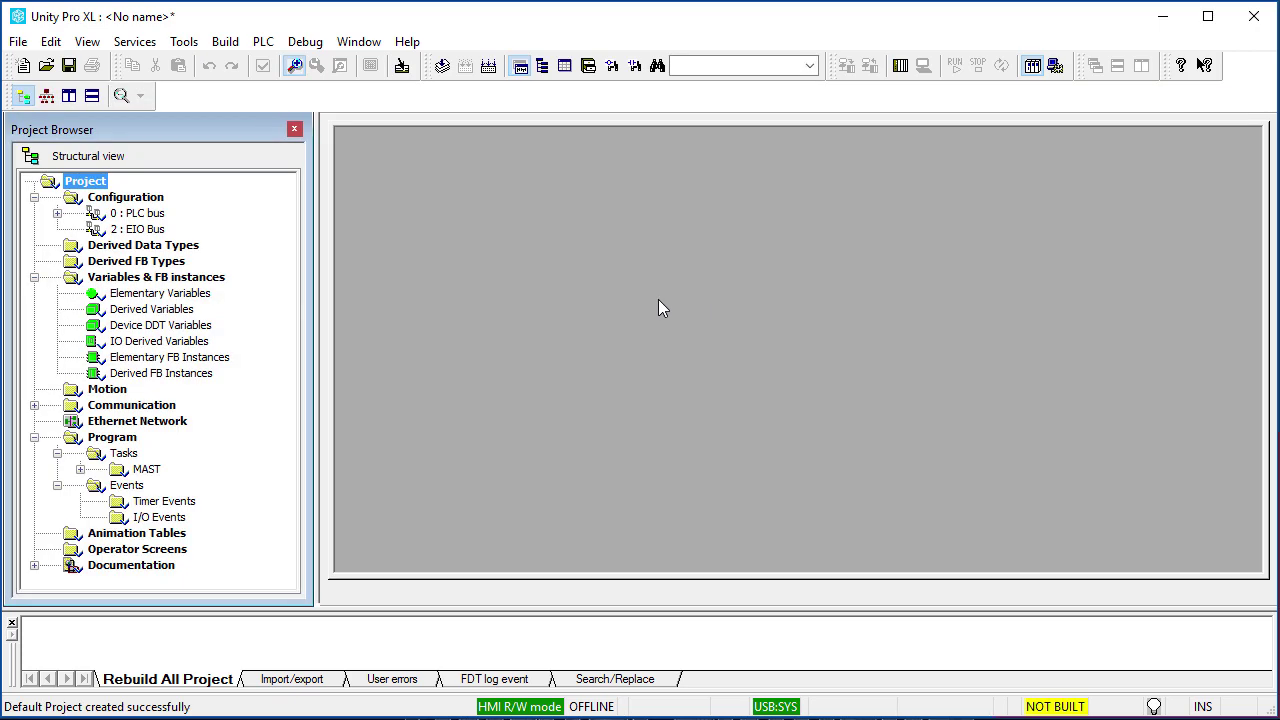
Step: In the PLC bus, replace the CPU with BME P58 2040 version 02.20
{"action": "double_click", "coordinate": [152, 213]}
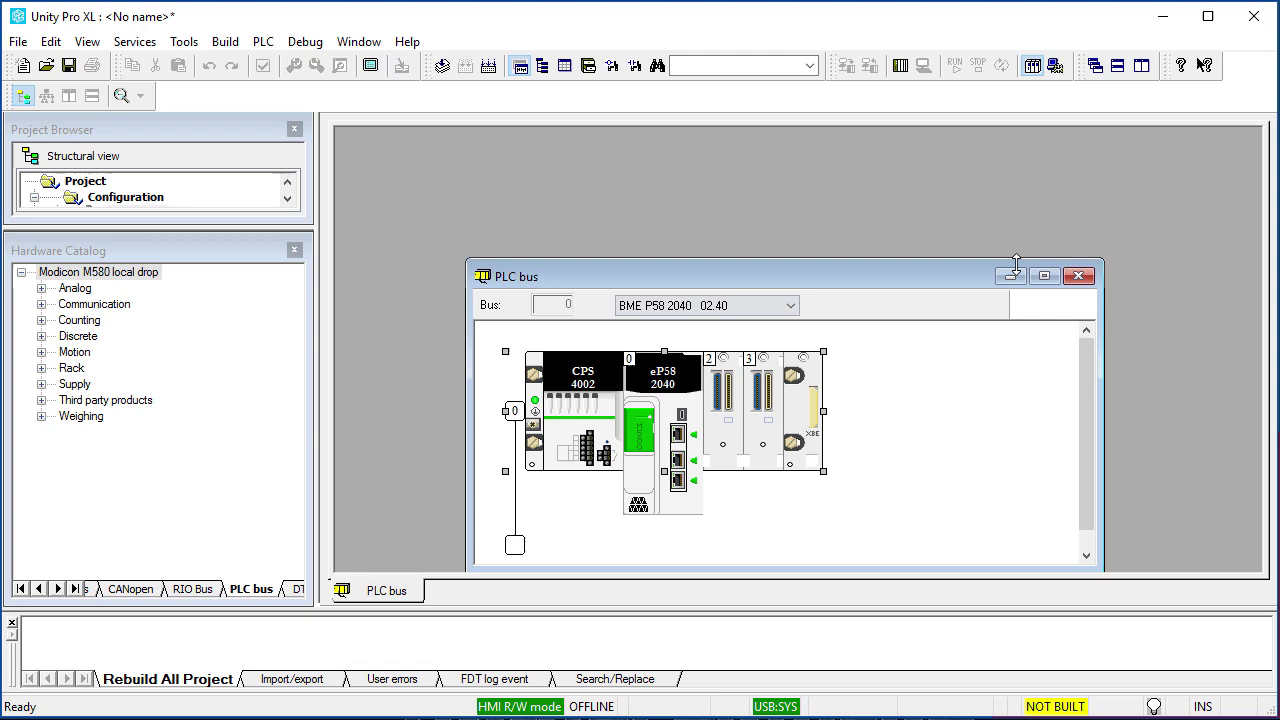
{"action": "left_click", "coordinate": [1041, 278]}
{"action": "left_click", "coordinate": [634, 143]}
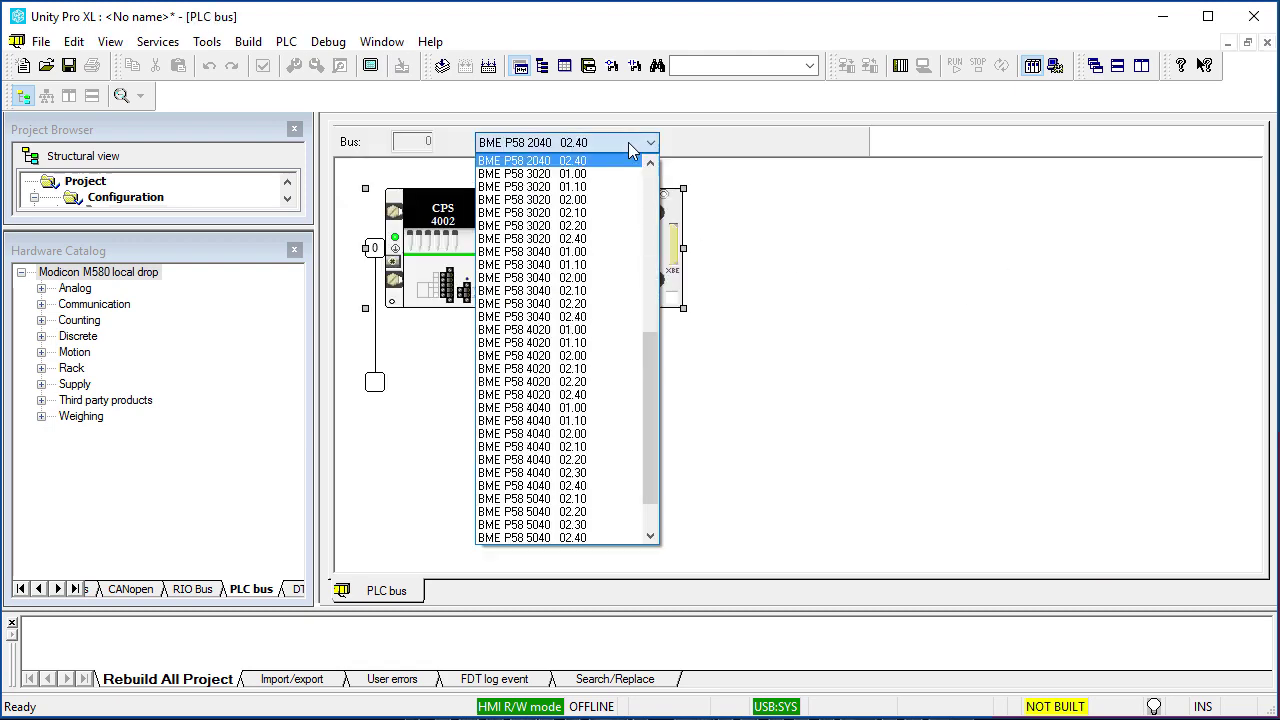
{"action": "scroll", "coordinate": [595, 258], "scroll_direction": "up", "scroll_amount": 1}
{"action": "left_click", "coordinate": [570, 190]}
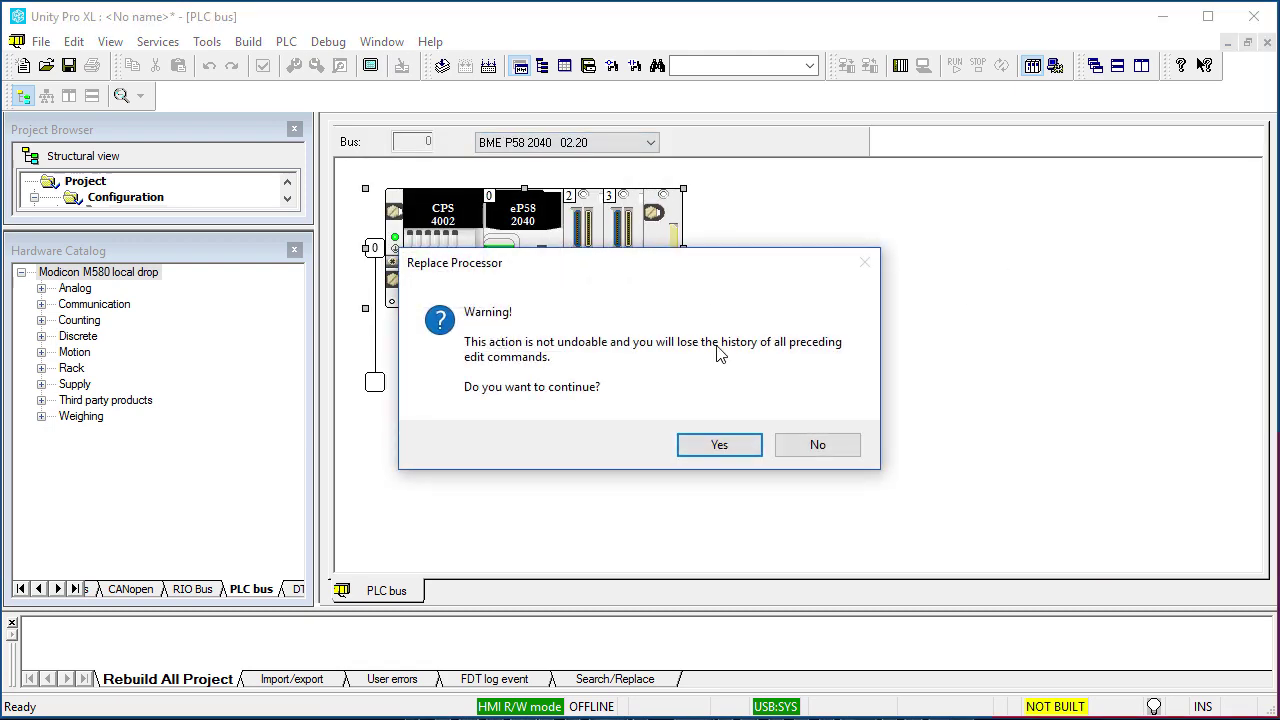
{"action": "left_click", "coordinate": [719, 445]}
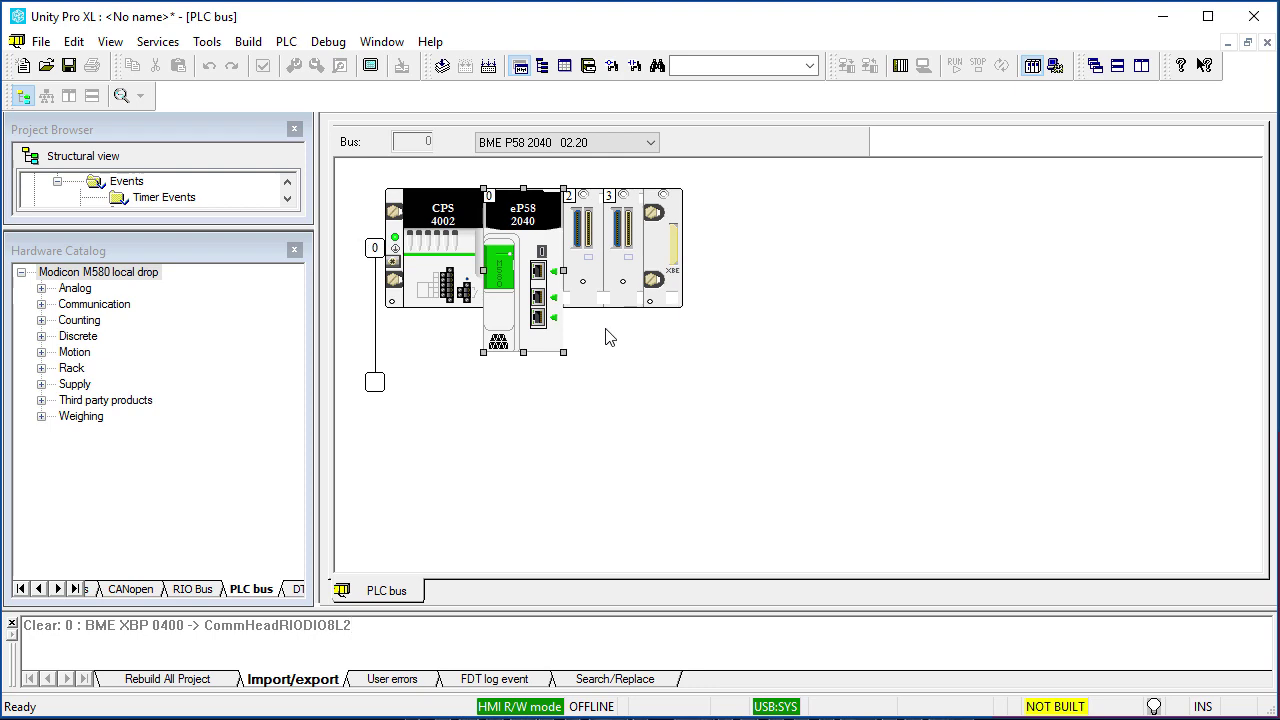
Step: Add a BME NOP 0300 IEC61850 communication module to rack slot 2
{"action": "double_click", "coordinate": [603, 283]}
{"action": "double_click", "coordinate": [360, 244]}
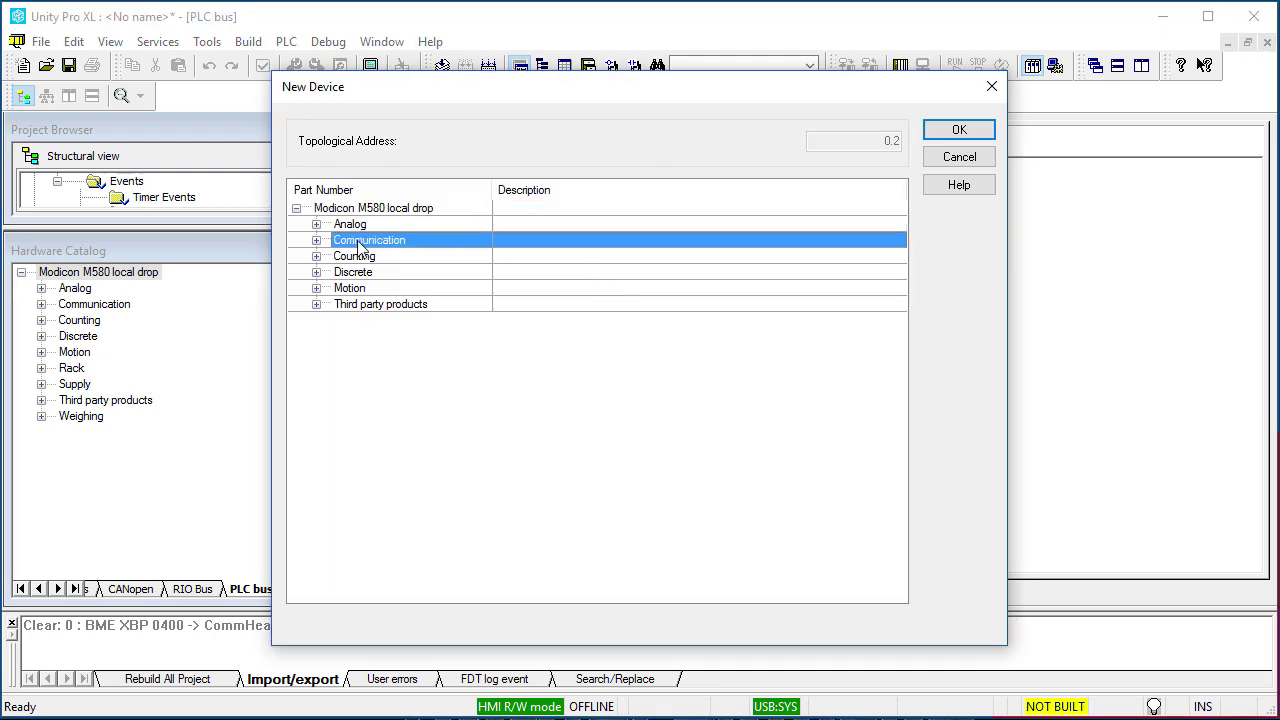
{"action": "left_click", "coordinate": [421, 386]}
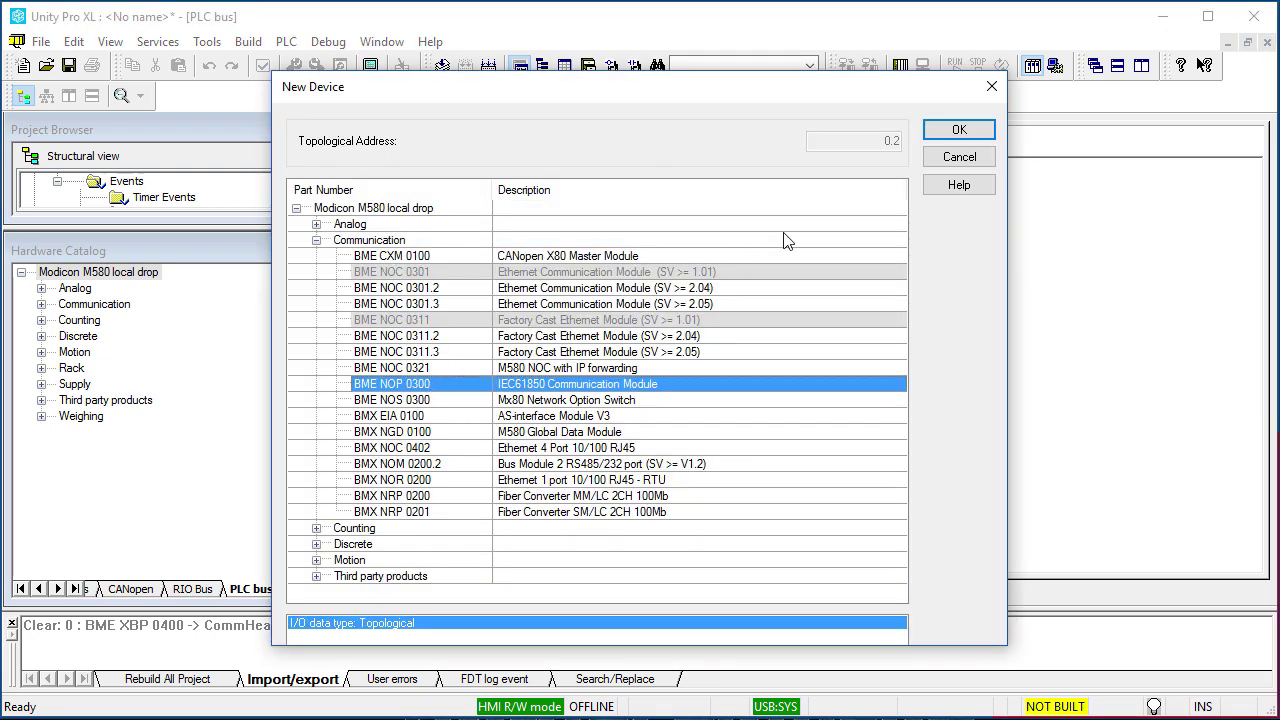
{"action": "left_click", "coordinate": [957, 131]}
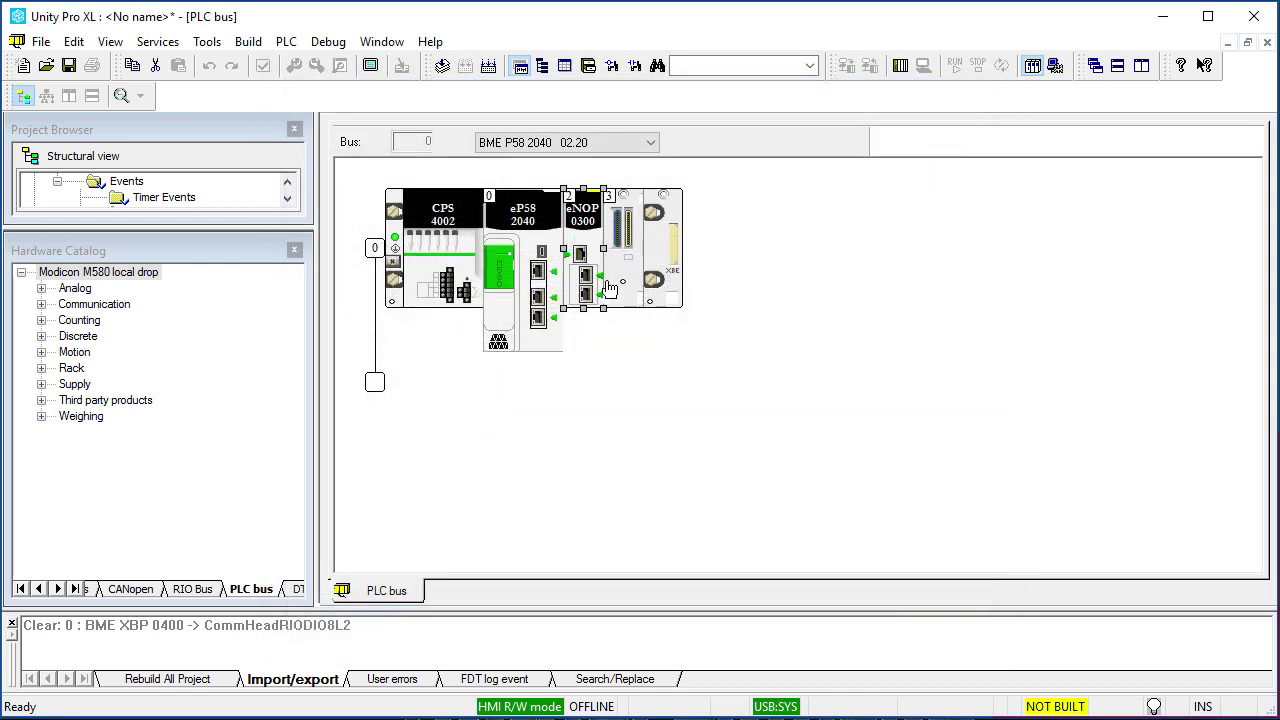
Step: Unlock security on the CPU's embedded Ethernet ports, check IPConfig and validate
{"action": "double_click", "coordinate": [538, 262]}
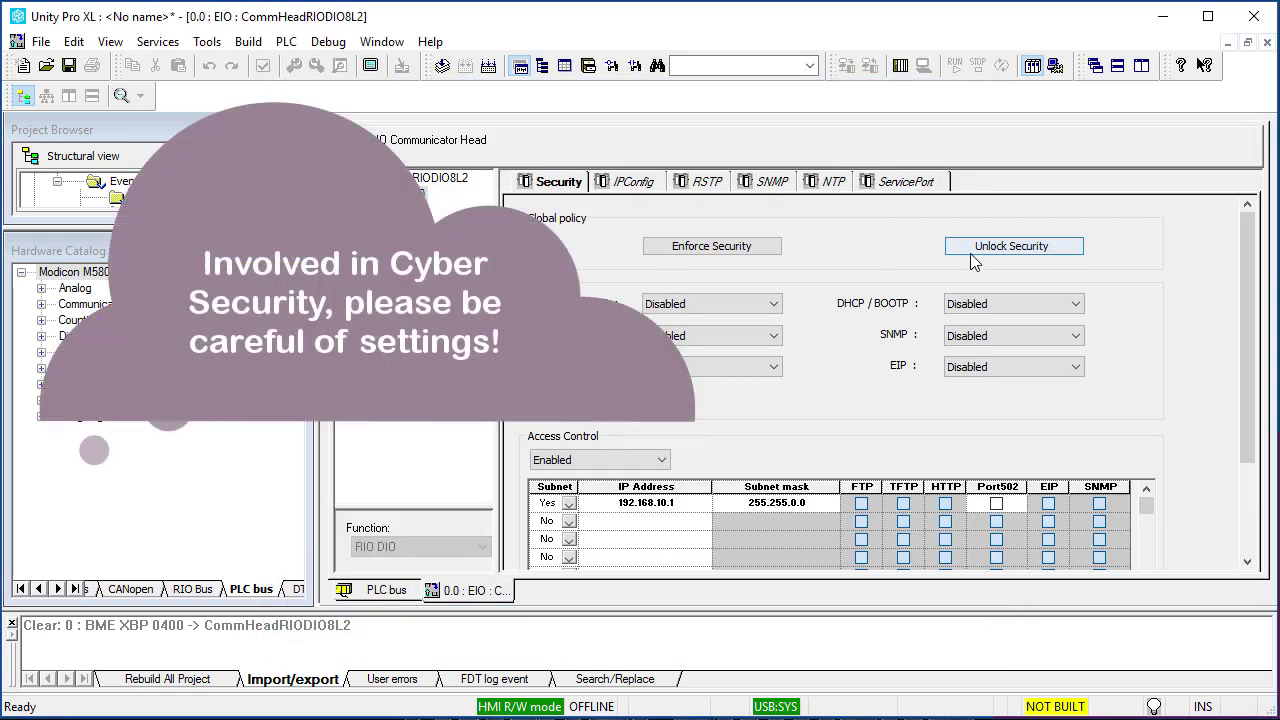
{"action": "left_click", "coordinate": [962, 252]}
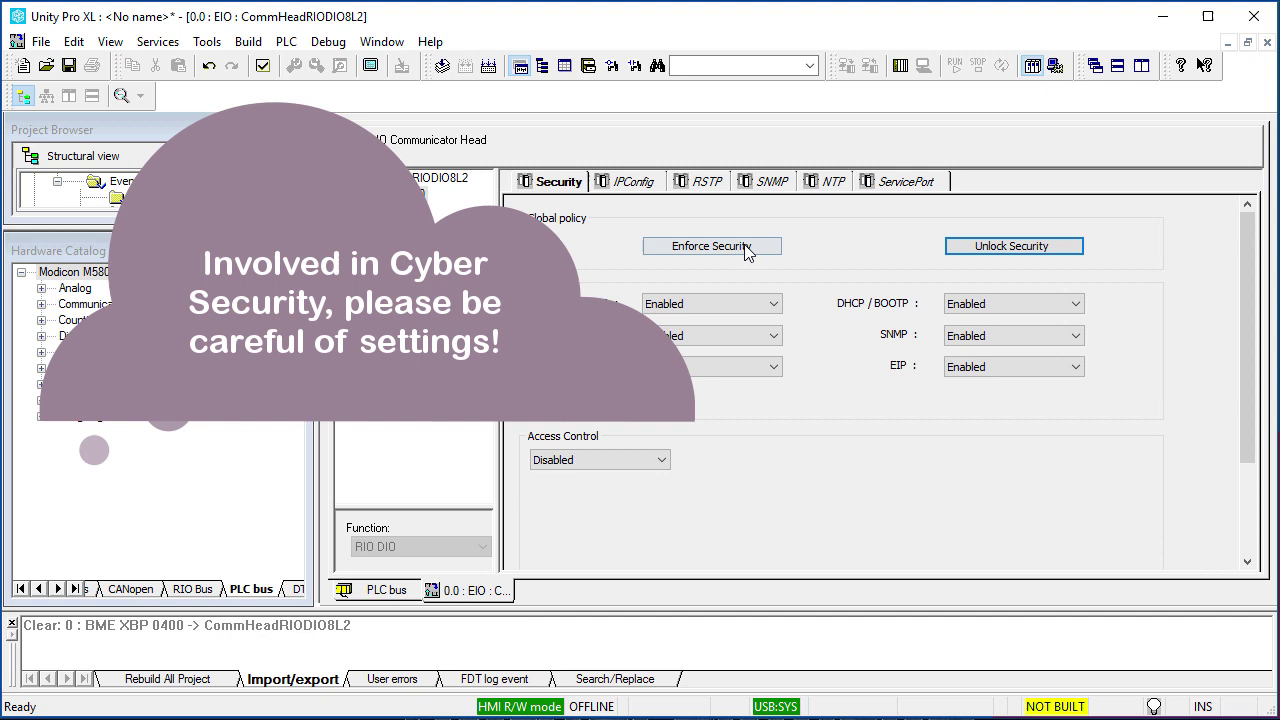
{"action": "left_click", "coordinate": [630, 181]}
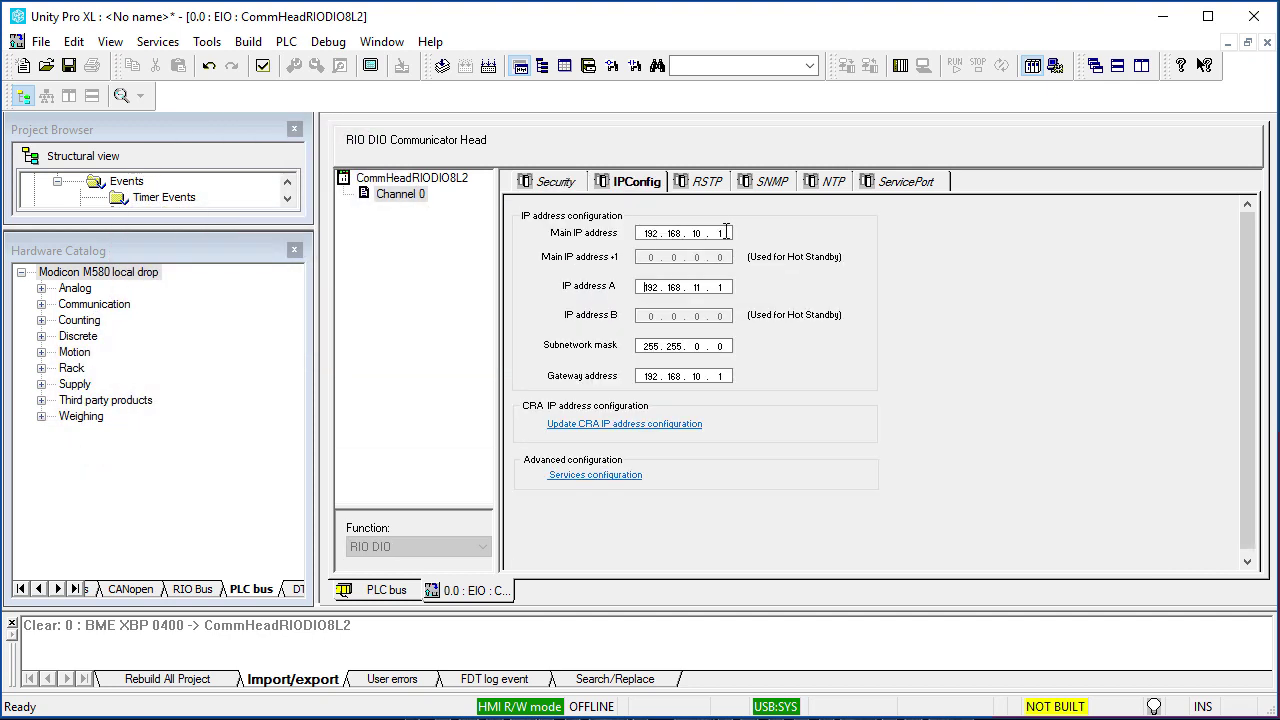
{"action": "left_click", "coordinate": [262, 65]}
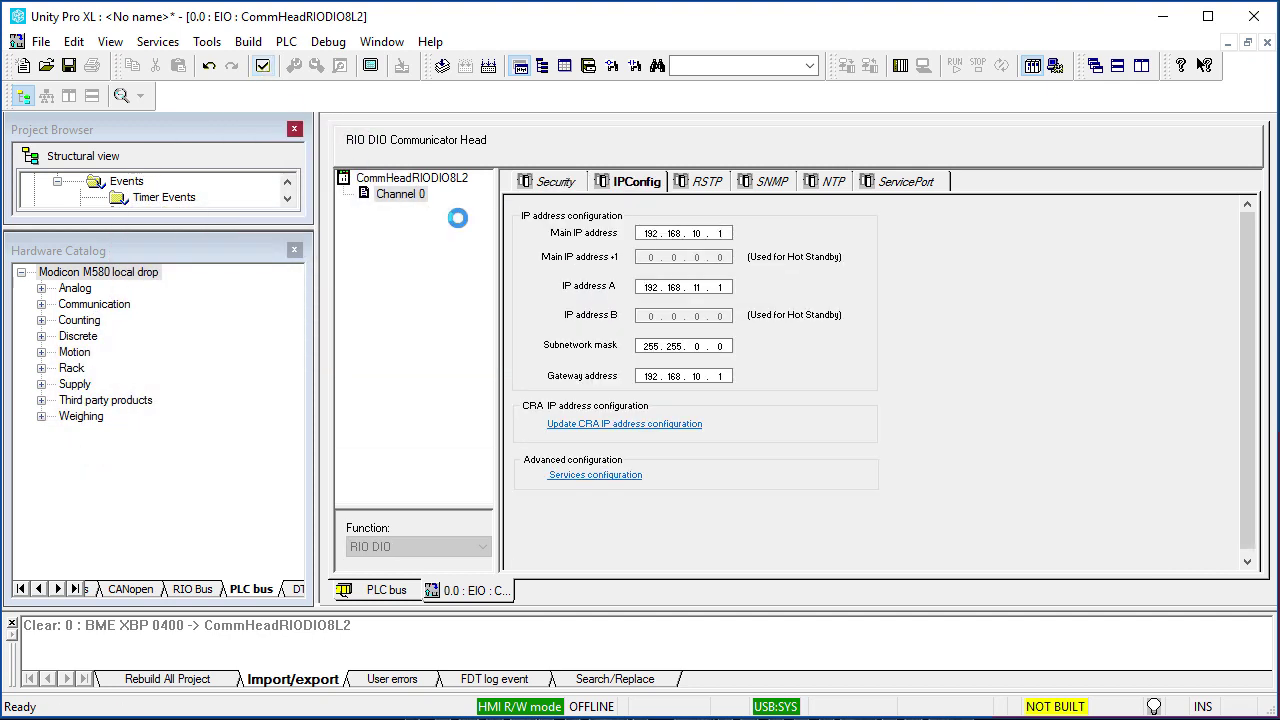
{"action": "left_click", "coordinate": [1267, 42]}
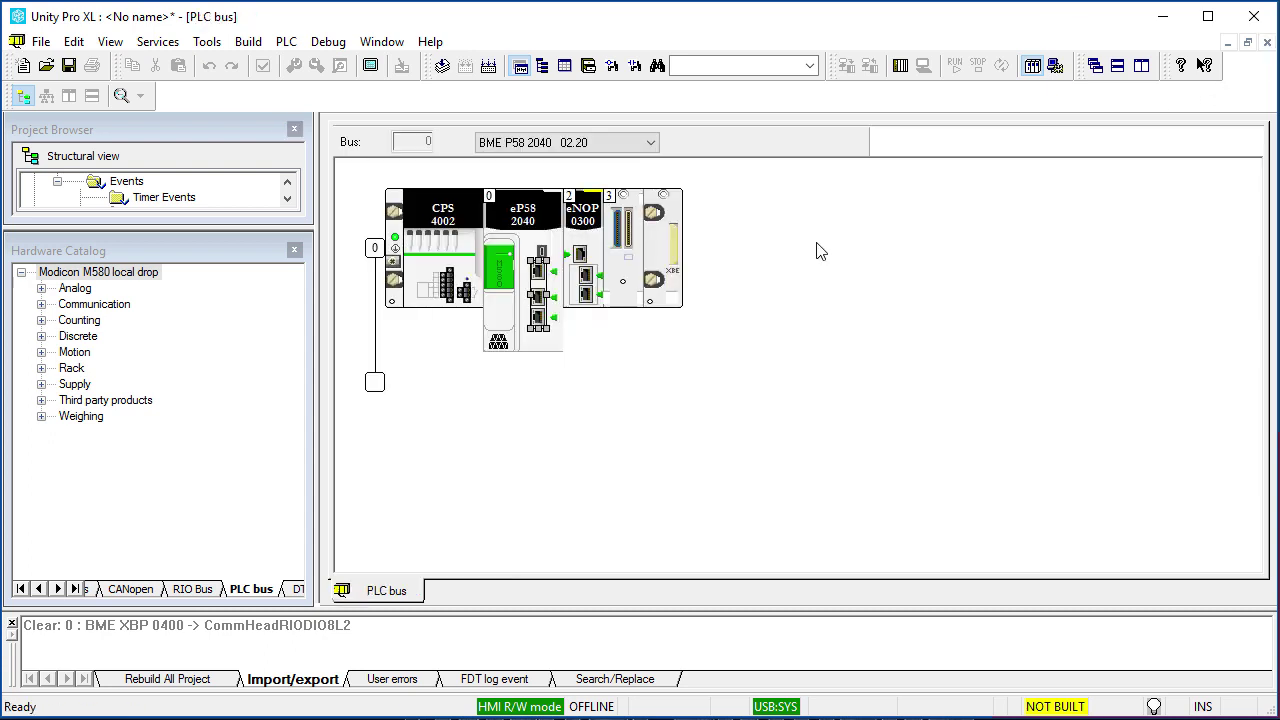
Step: Configure the eNOP module as NOP1, IP 192.168.12.100, gateway 192.168.0.1, and validate
{"action": "double_click", "coordinate": [589, 242]}
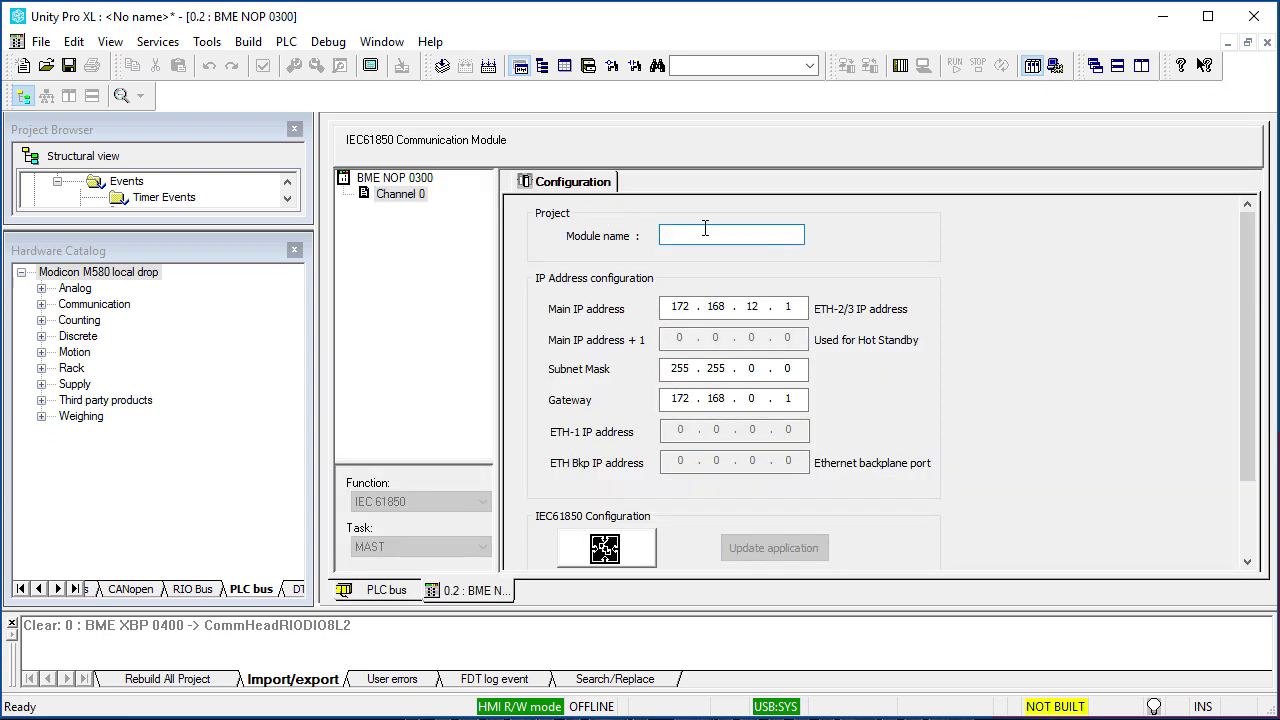
{"action": "key", "text": "Caps_Lock"}
{"action": "type", "text": "NOP1"}
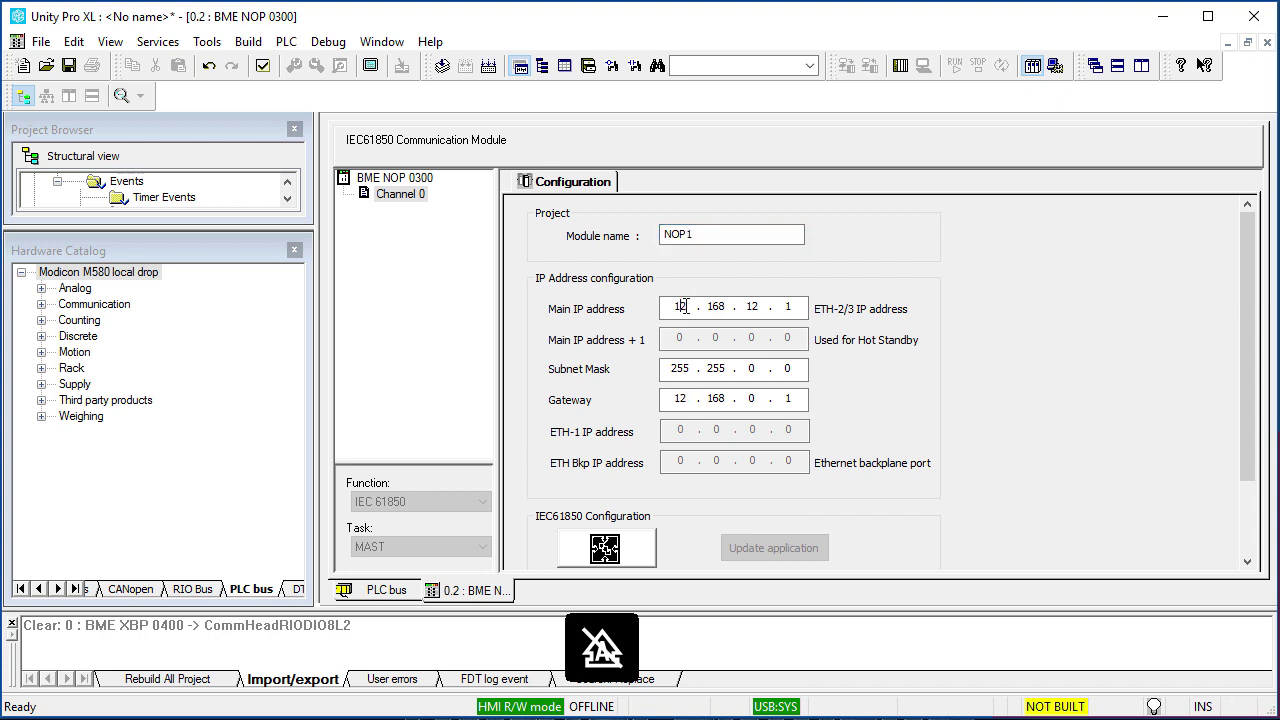
{"action": "type", "text": "9"}
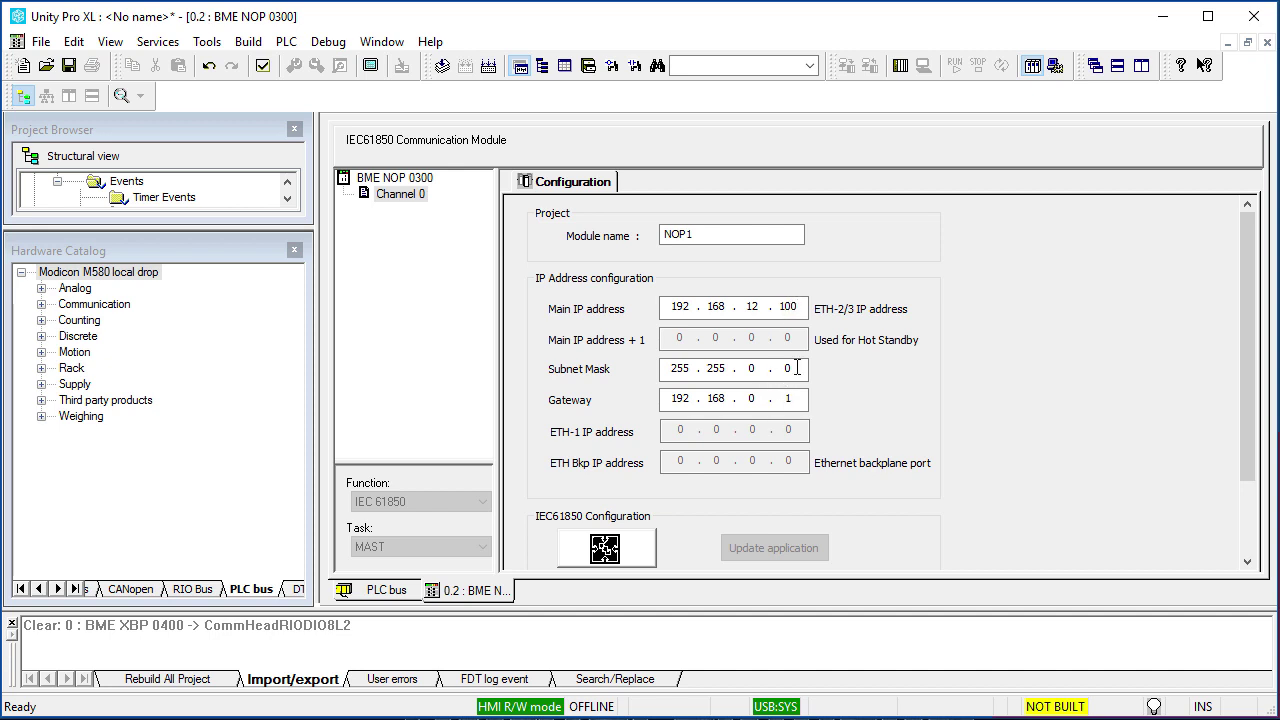
{"action": "left_click", "coordinate": [262, 66]}
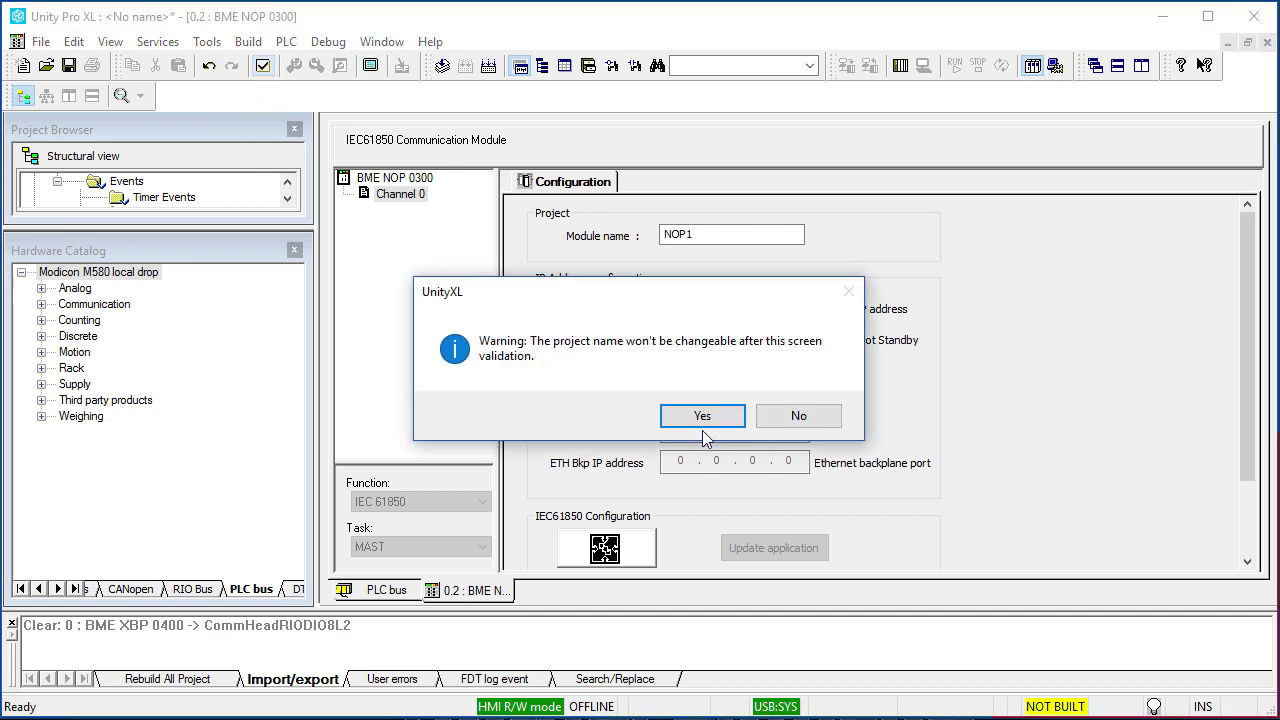
{"action": "left_click", "coordinate": [722, 420]}
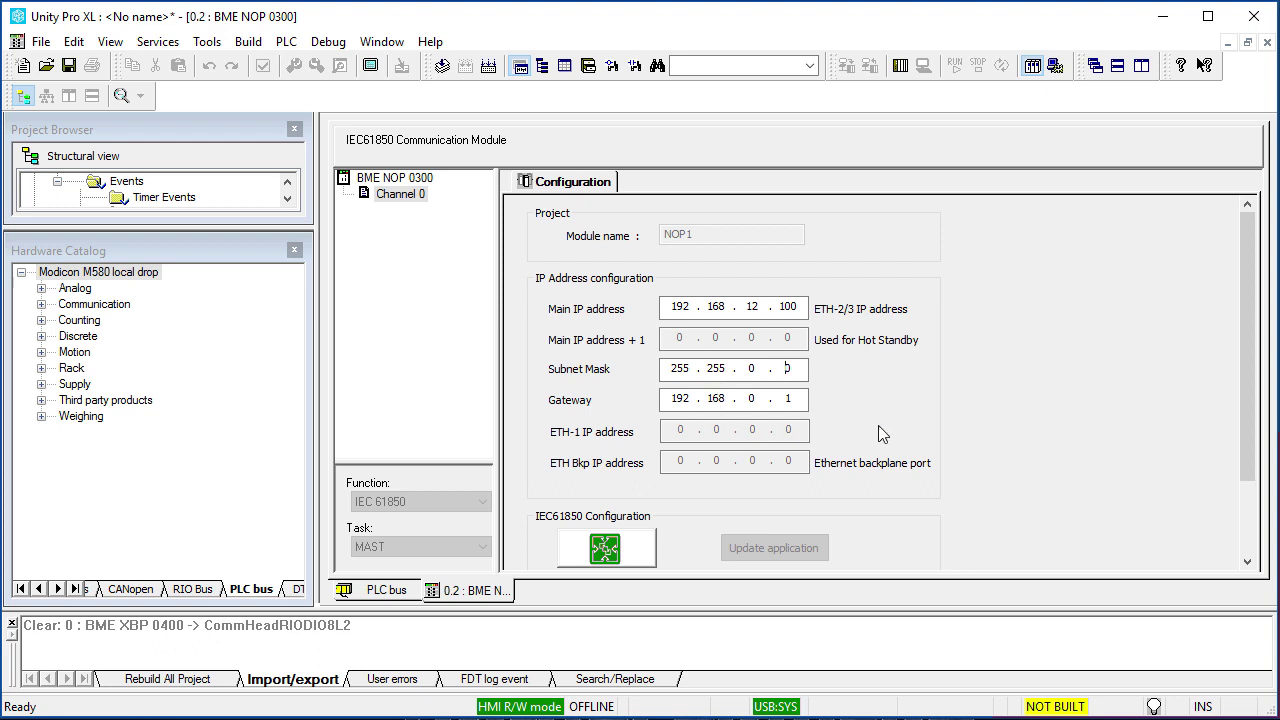
{"action": "scroll", "coordinate": [885, 420], "scroll_direction": "down", "scroll_amount": 1}
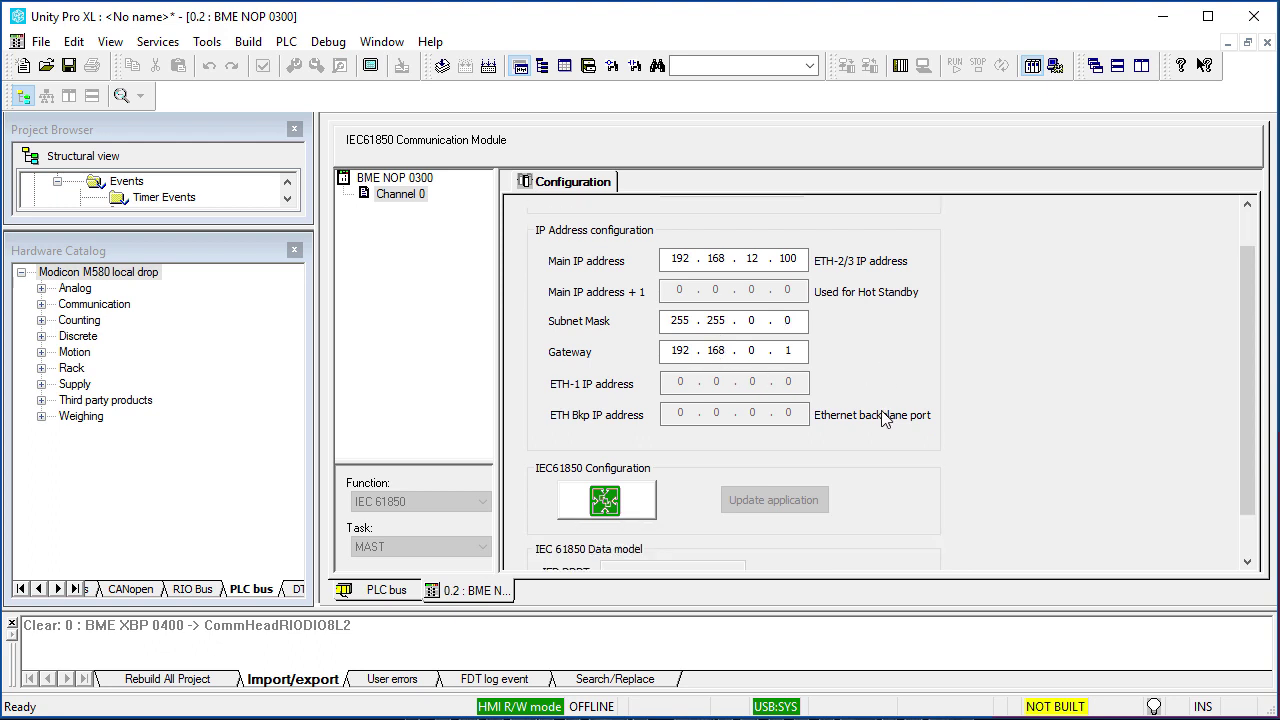
Step: Create a new IEC61850 configuration project for the module
{"action": "left_click", "coordinate": [628, 508]}
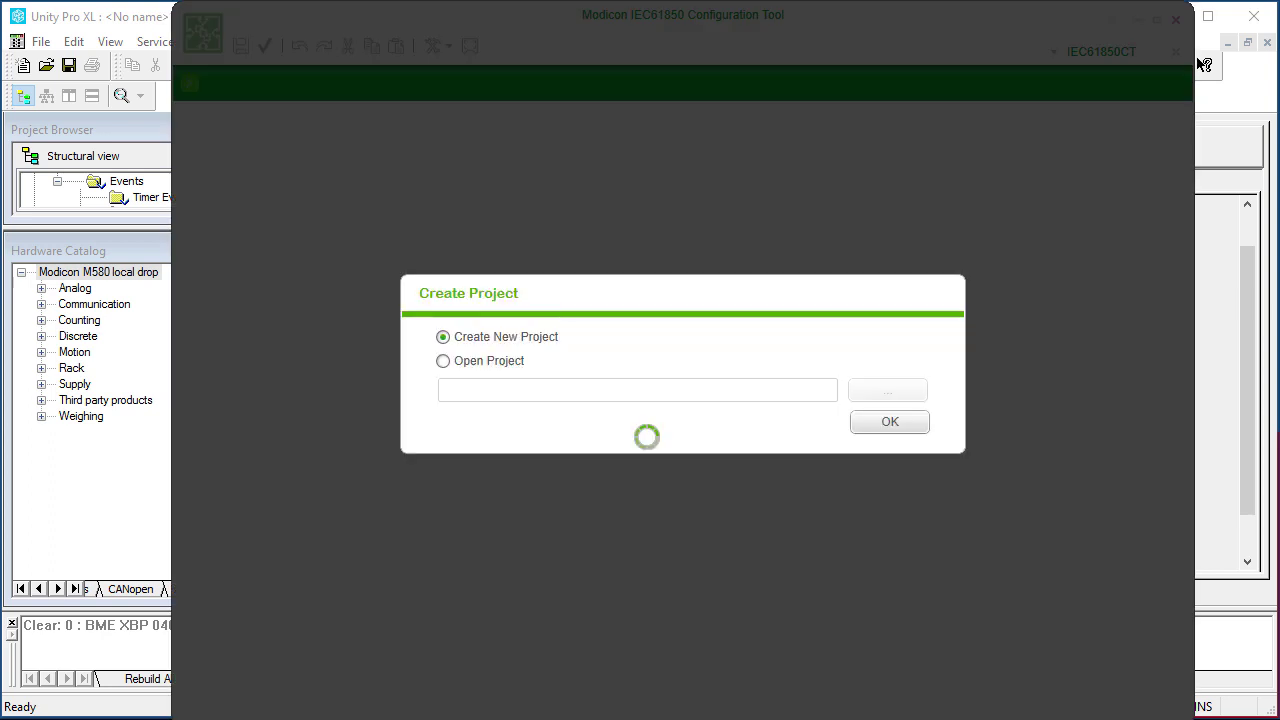
{"action": "left_click", "coordinate": [903, 437]}
{"action": "left_click", "coordinate": [805, 412]}
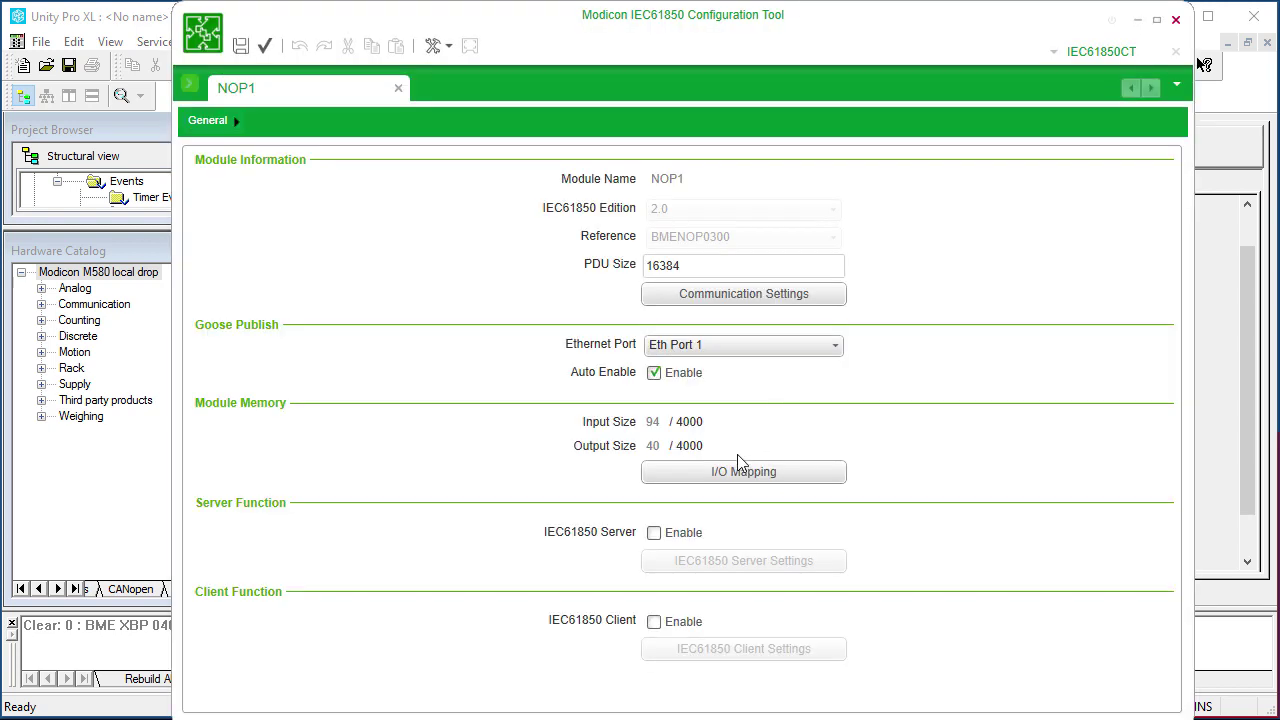
Step: Unlock communication security to enable FTP and SNMP, and apply the change
{"action": "left_click", "coordinate": [690, 296]}
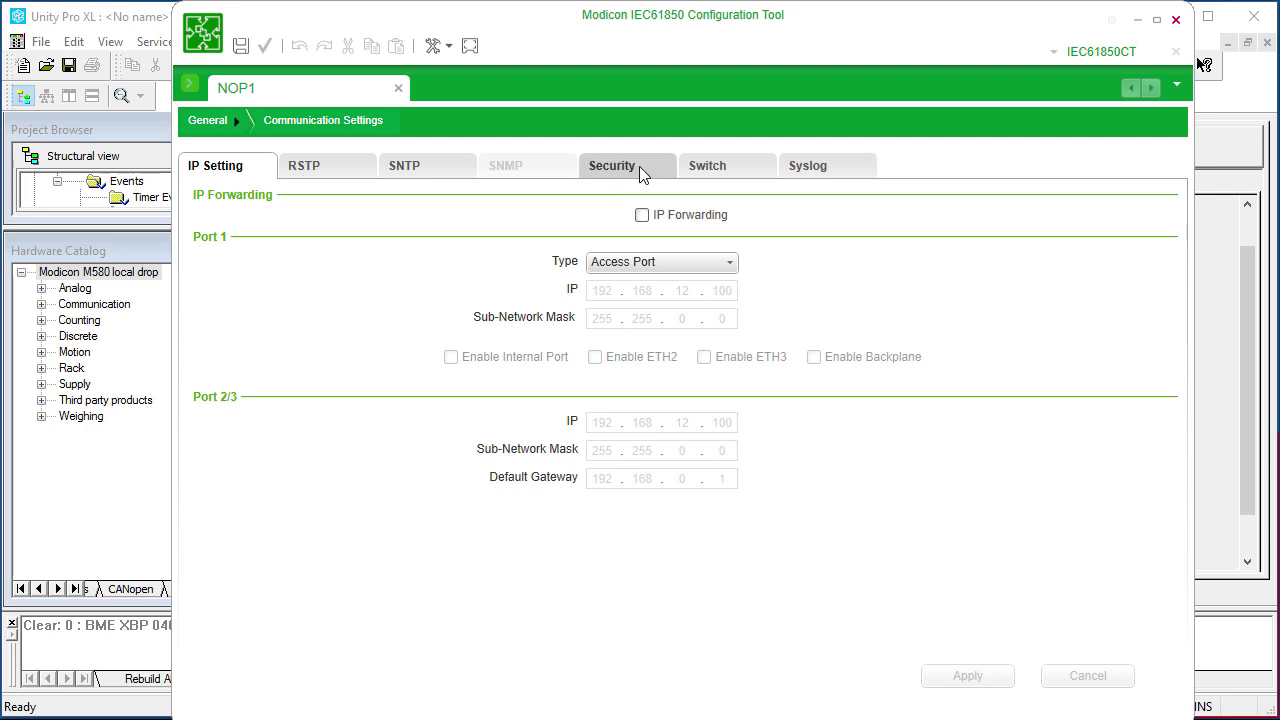
{"action": "left_click", "coordinate": [668, 187]}
{"action": "left_click", "coordinate": [605, 210]}
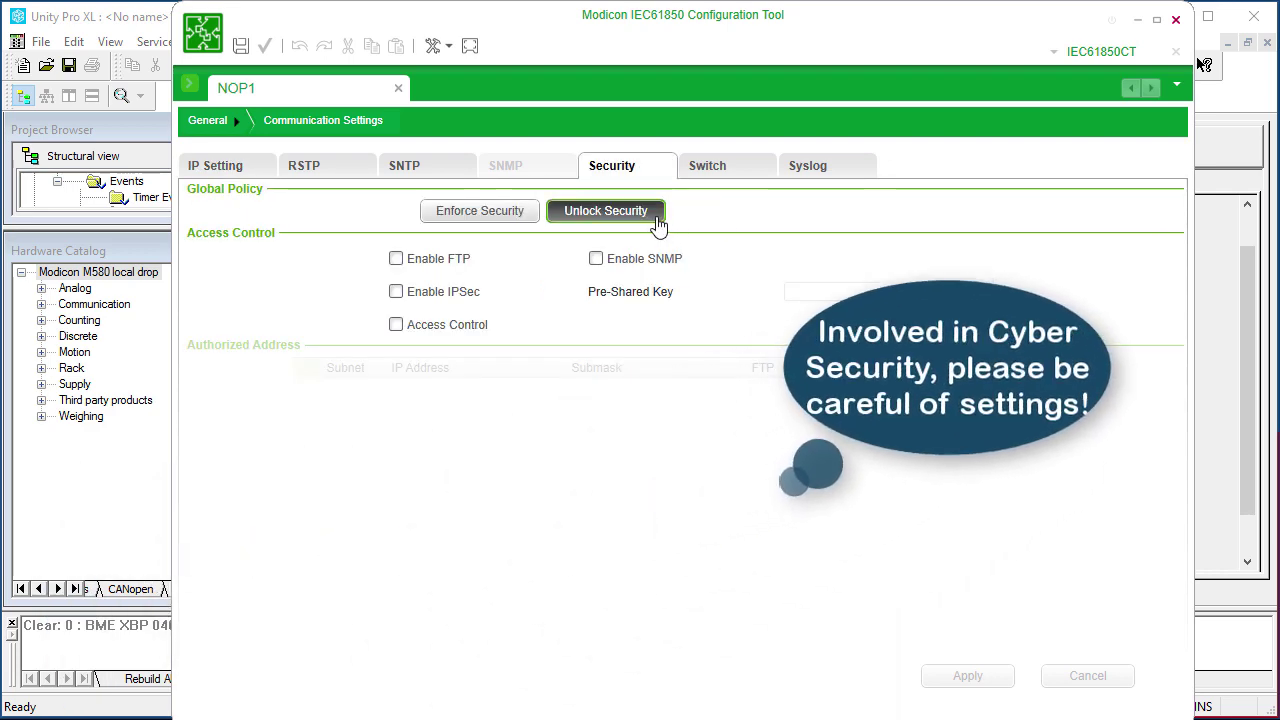
{"action": "left_click", "coordinate": [942, 680]}
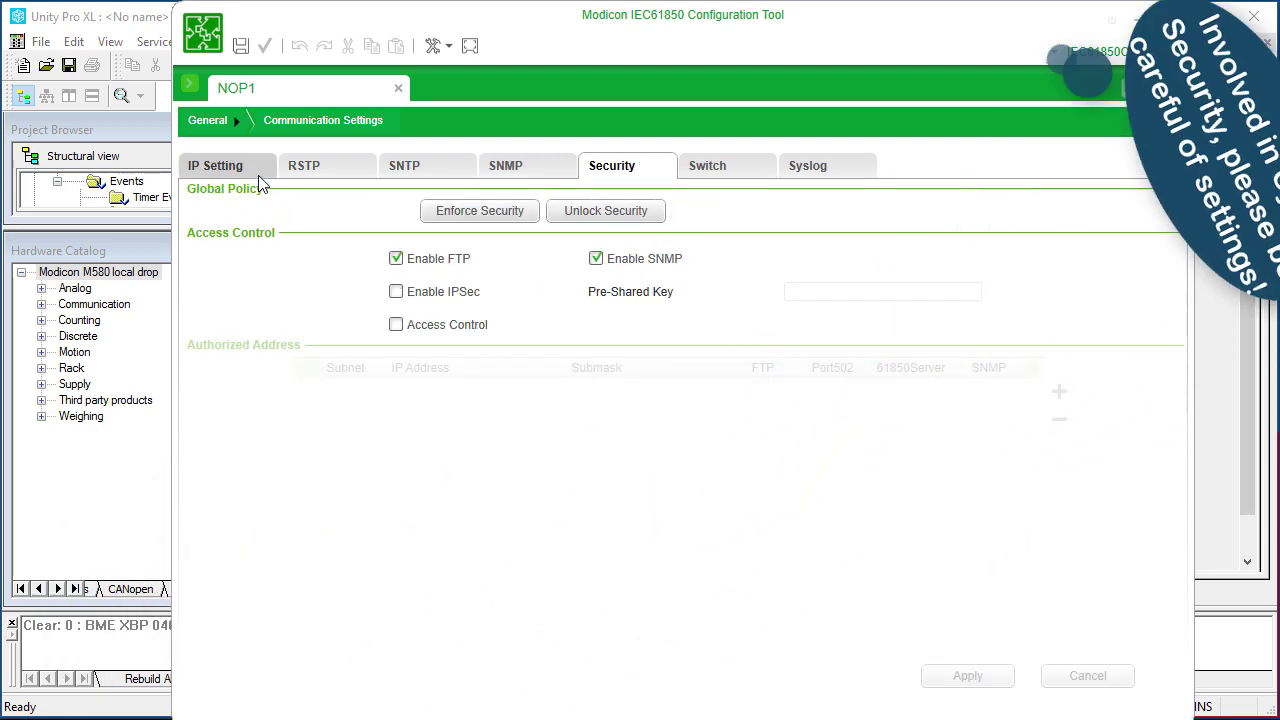
{"action": "left_click", "coordinate": [241, 165]}
{"action": "left_click", "coordinate": [208, 120]}
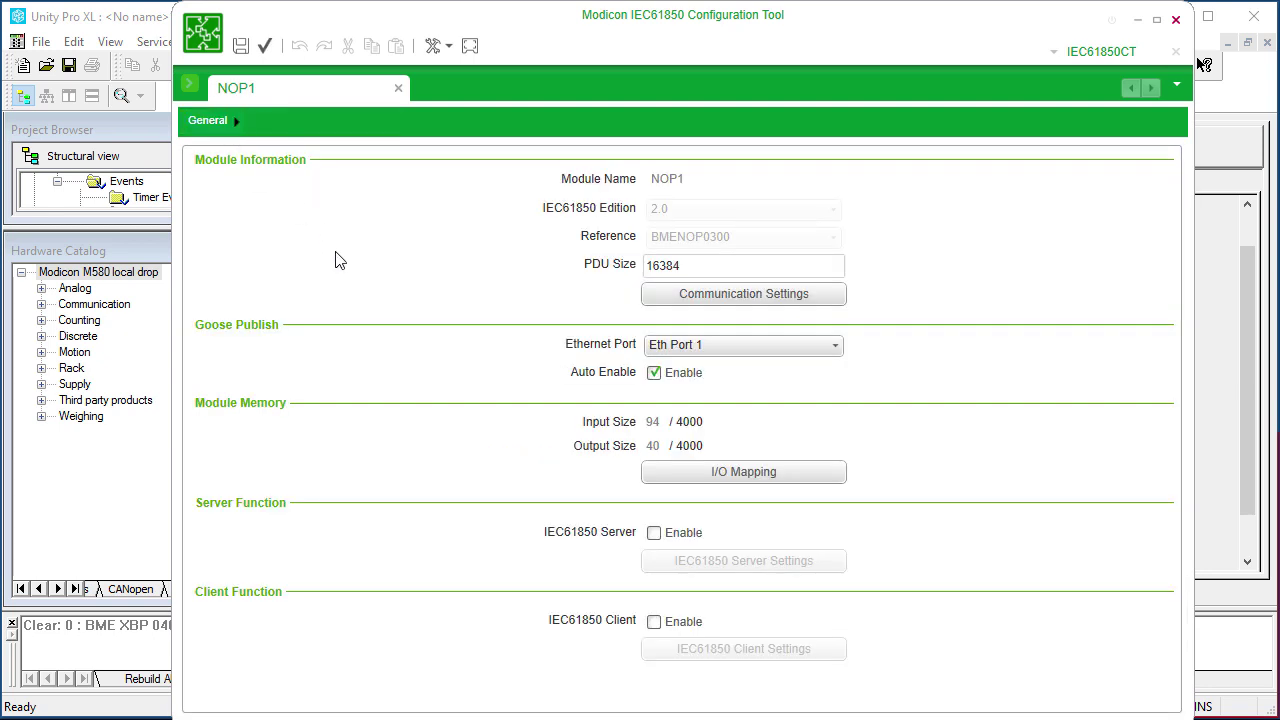
Step: Enable the IEC61850 server as an empty IED named NOP1
{"action": "left_click", "coordinate": [653, 533]}
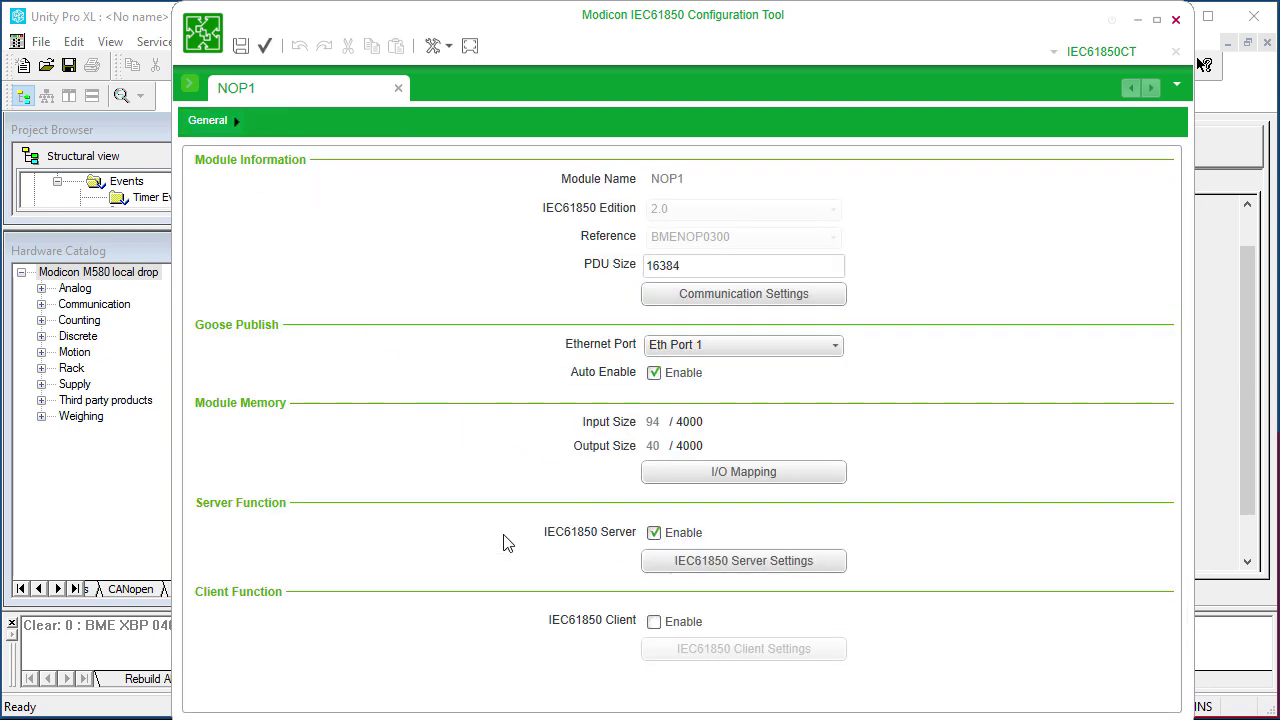
{"action": "left_click", "coordinate": [662, 562]}
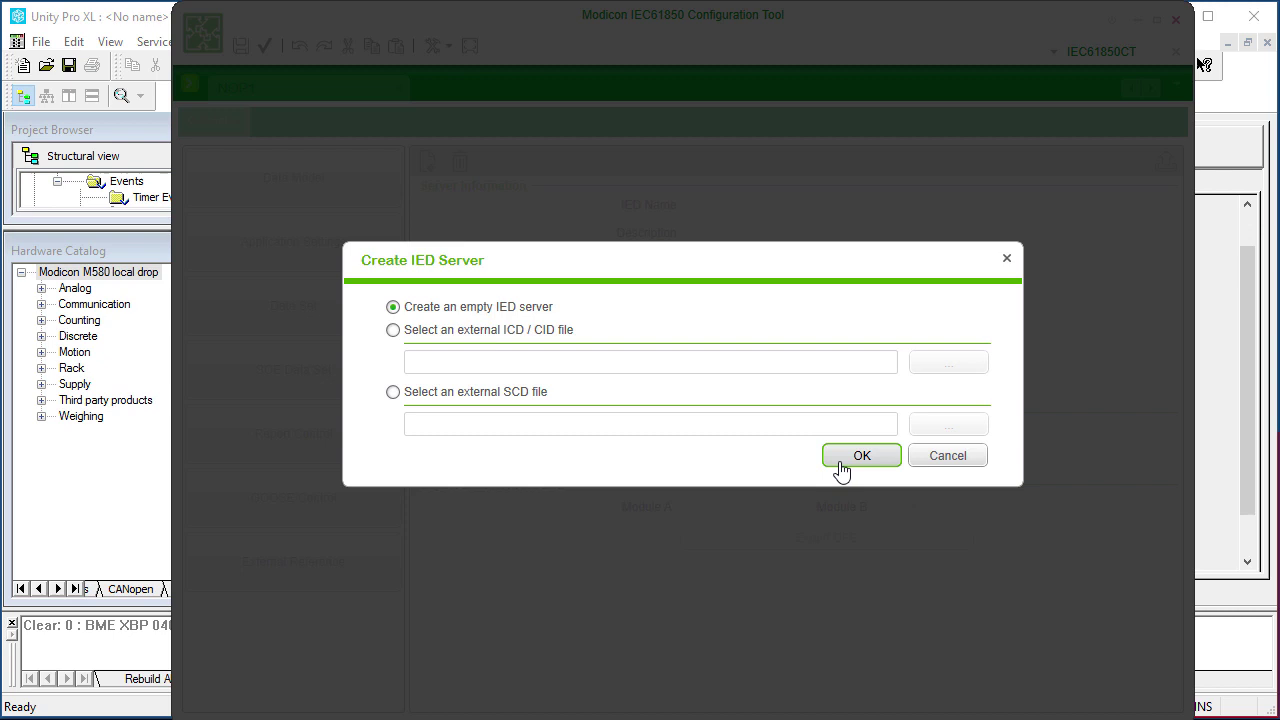
{"action": "left_click", "coordinate": [842, 456]}
{"action": "left_click", "coordinate": [770, 432]}
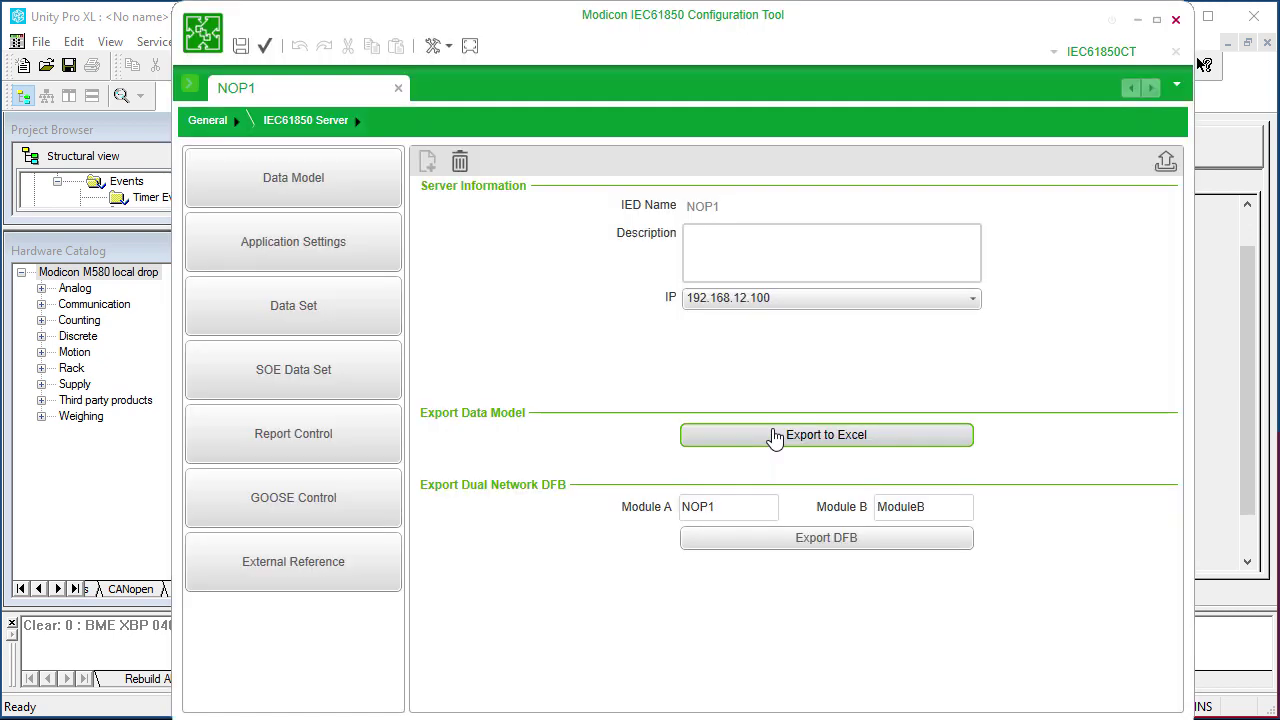
Step: Add an MMXU1 measurement logical node to NOP1System in the data model
{"action": "left_click", "coordinate": [330, 185]}
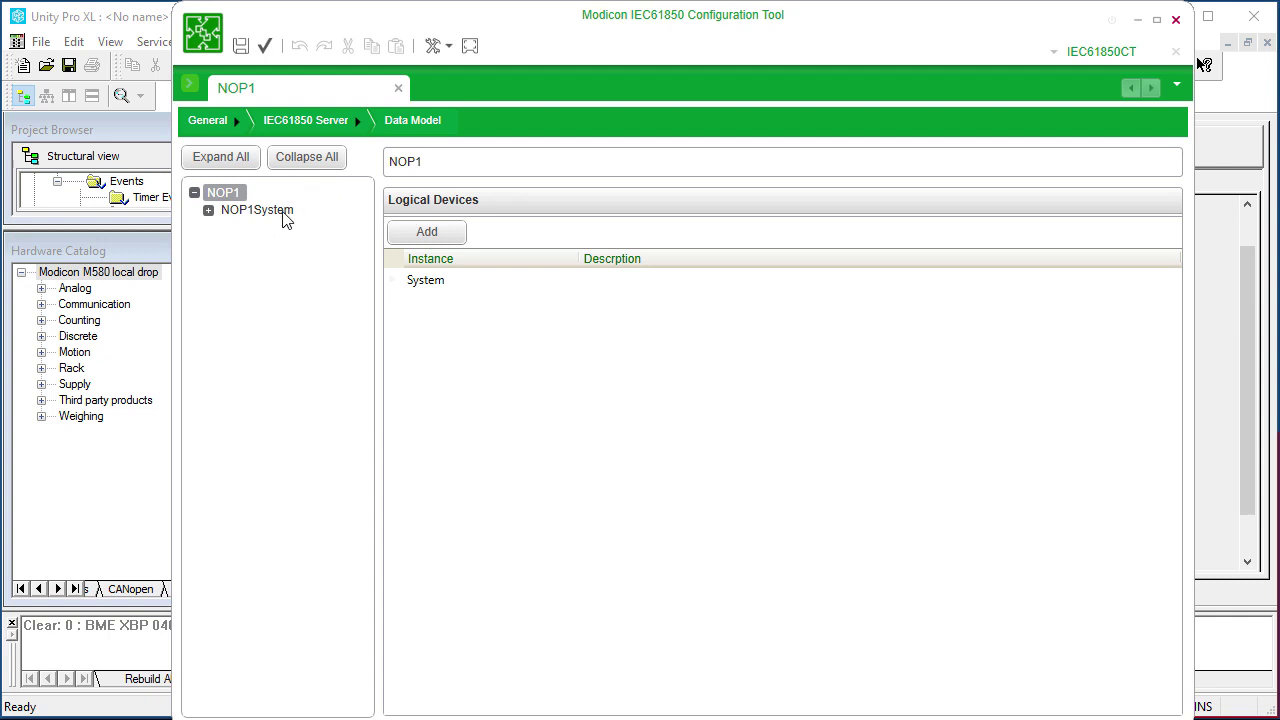
{"action": "left_click", "coordinate": [285, 215]}
{"action": "left_click", "coordinate": [1037, 204]}
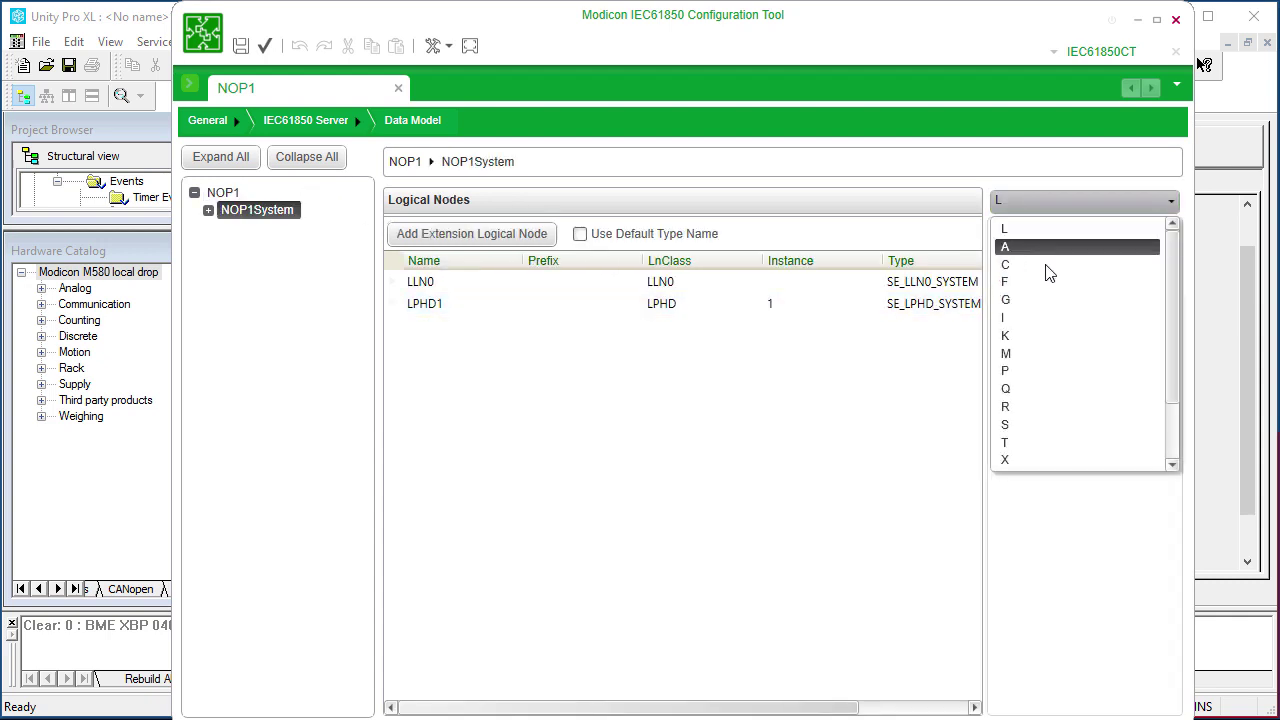
{"action": "left_click", "coordinate": [1051, 354]}
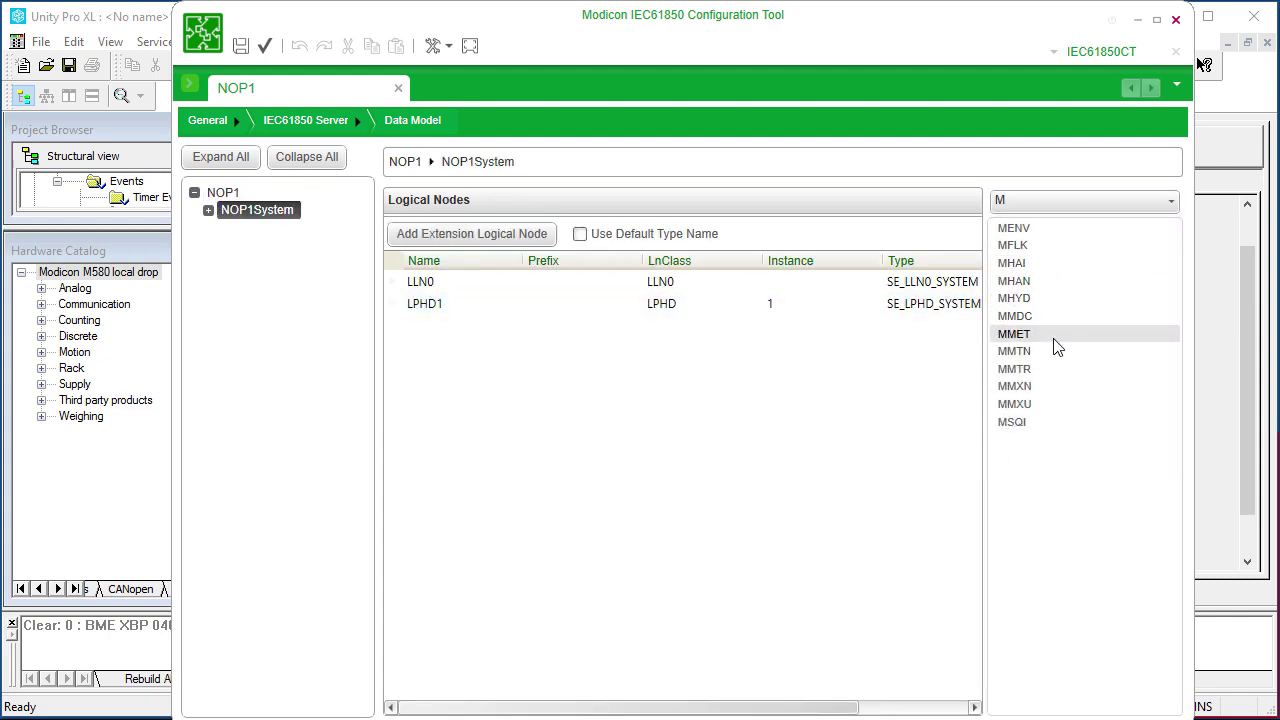
{"action": "left_click", "coordinate": [1054, 406]}
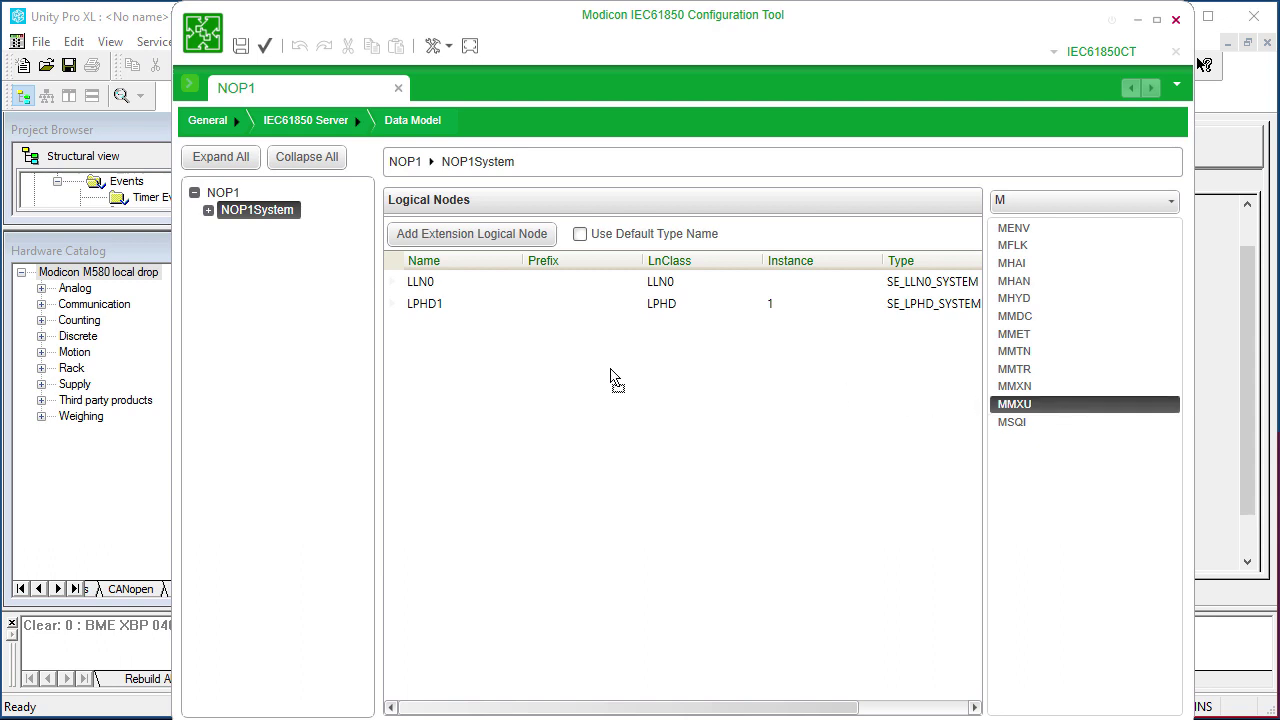
{"action": "left_click_drag", "start_coordinate": [615, 380], "coordinate": [591, 374]}
{"action": "left_click", "coordinate": [723, 437]}
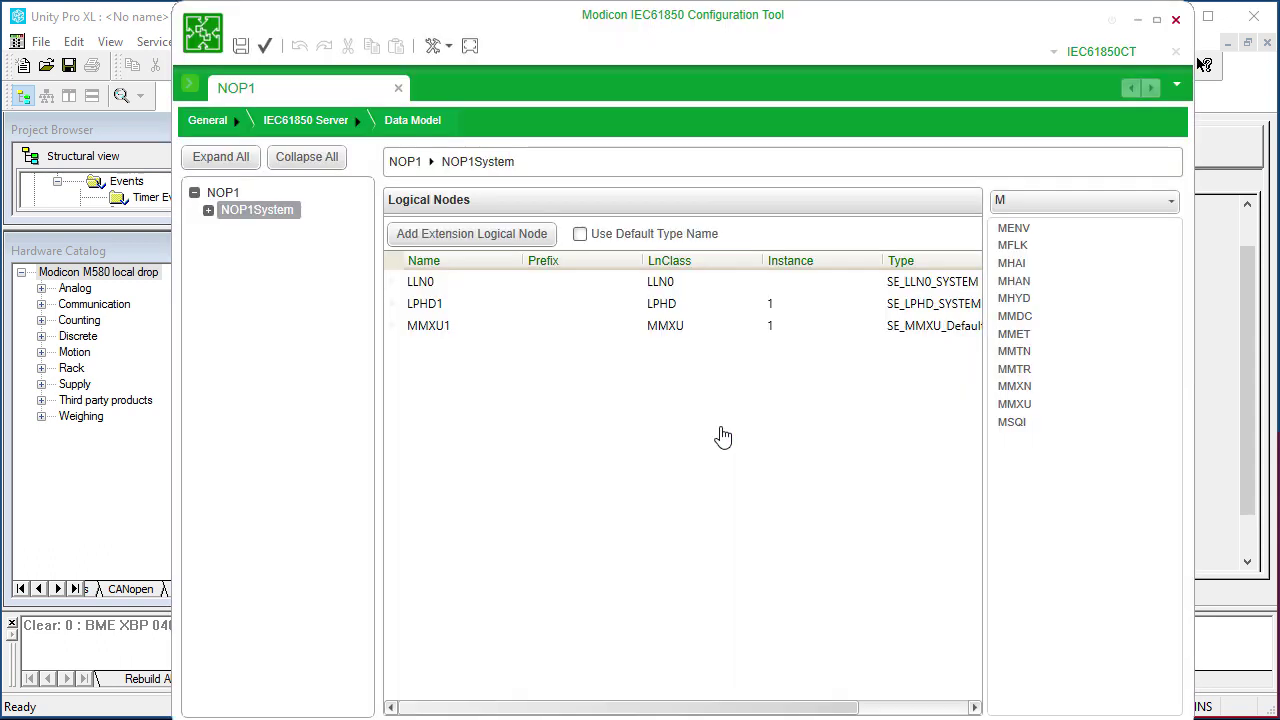
Step: Add an Hz data object to the MMXU1 logical node
{"action": "left_click", "coordinate": [208, 211]}
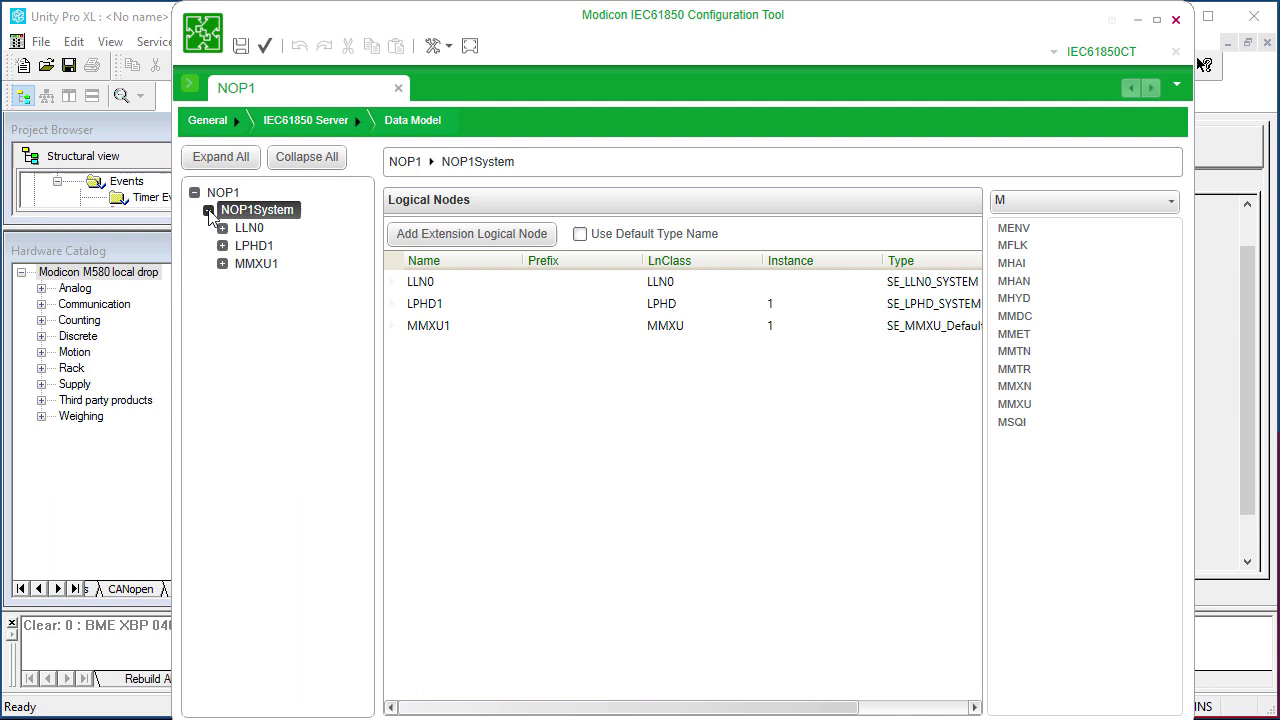
{"action": "left_click", "coordinate": [257, 264]}
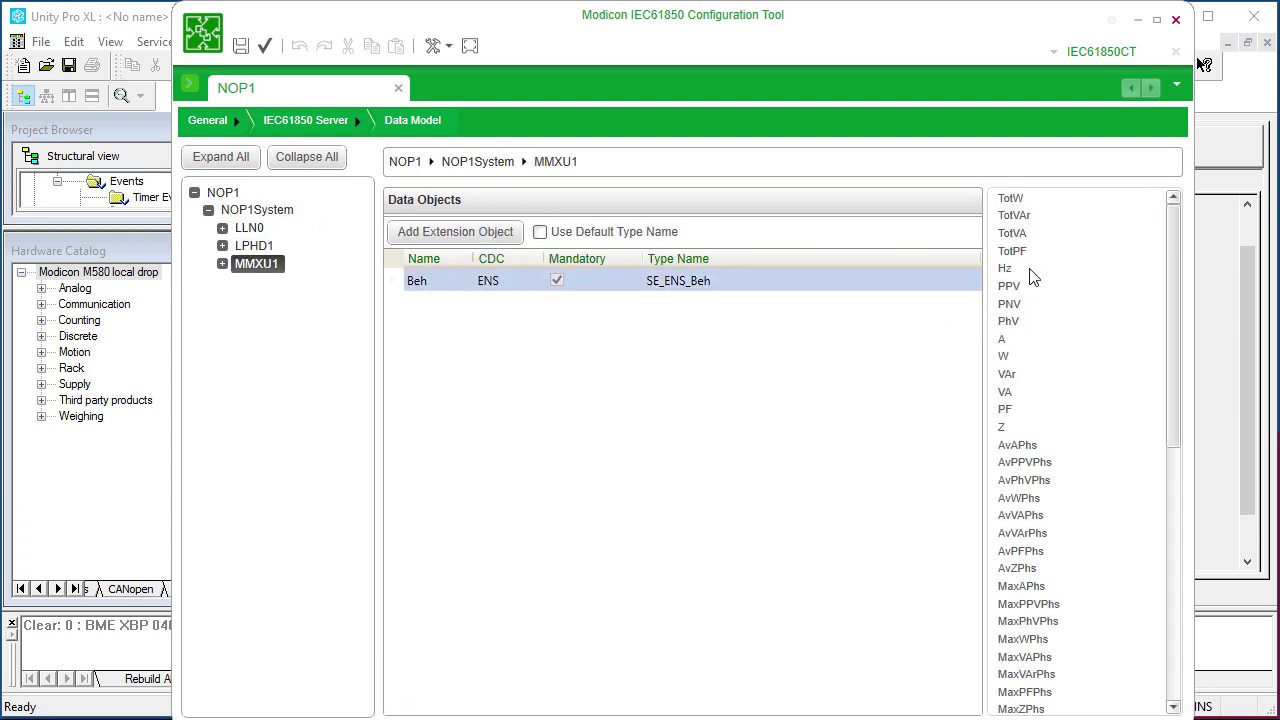
{"action": "left_click_drag", "start_coordinate": [1032, 270], "coordinate": [570, 367]}
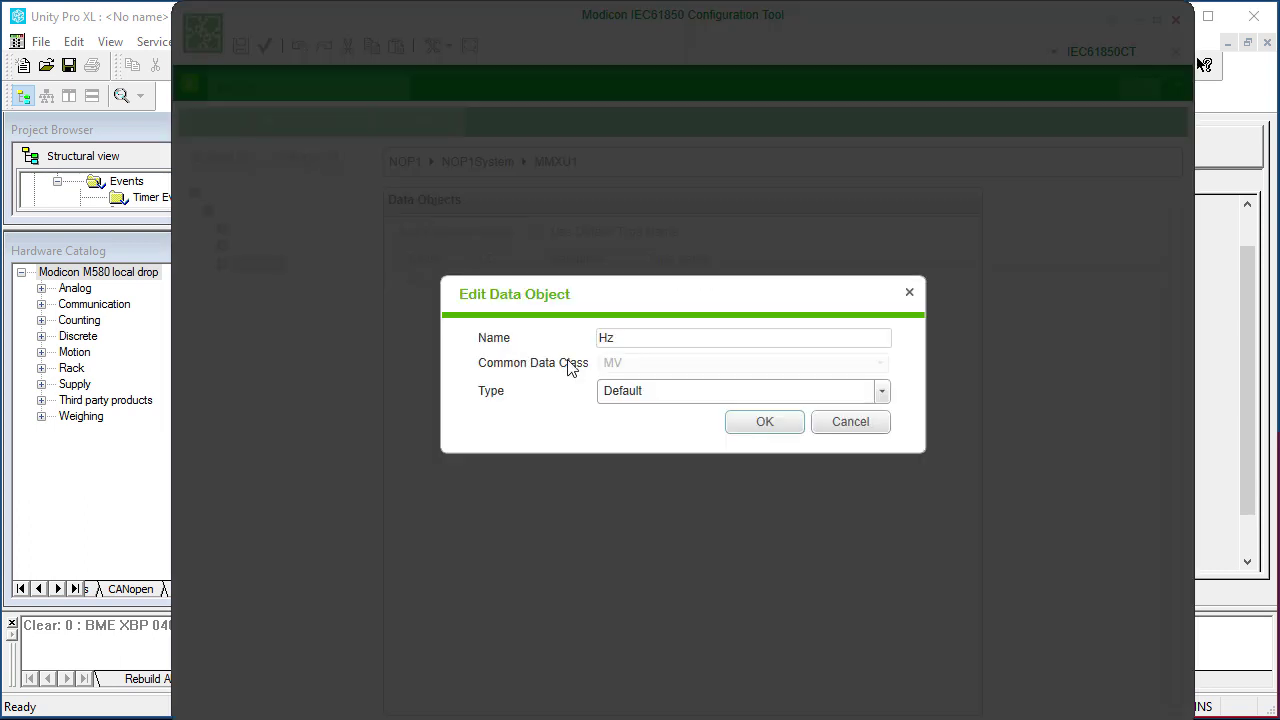
{"action": "left_click", "coordinate": [742, 425]}
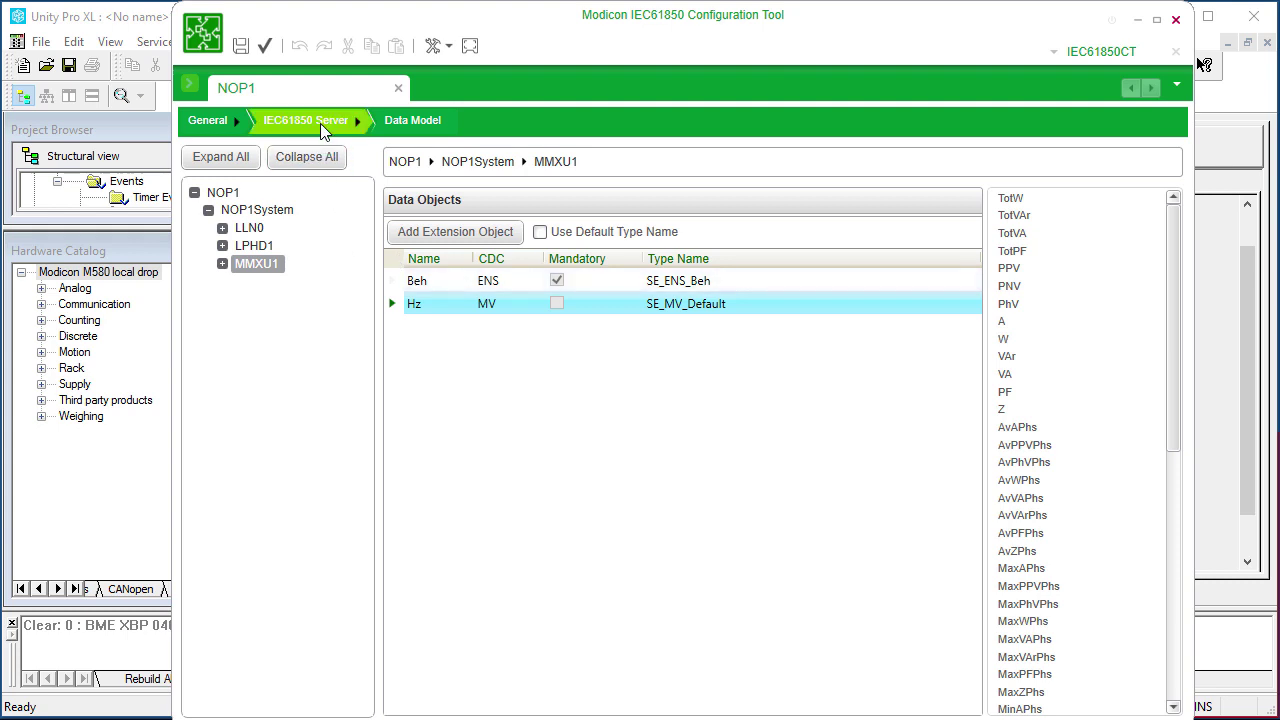
{"action": "left_click", "coordinate": [323, 124]}
Step: Add a new data set named DS_MMXU1
{"action": "left_click", "coordinate": [287, 312]}
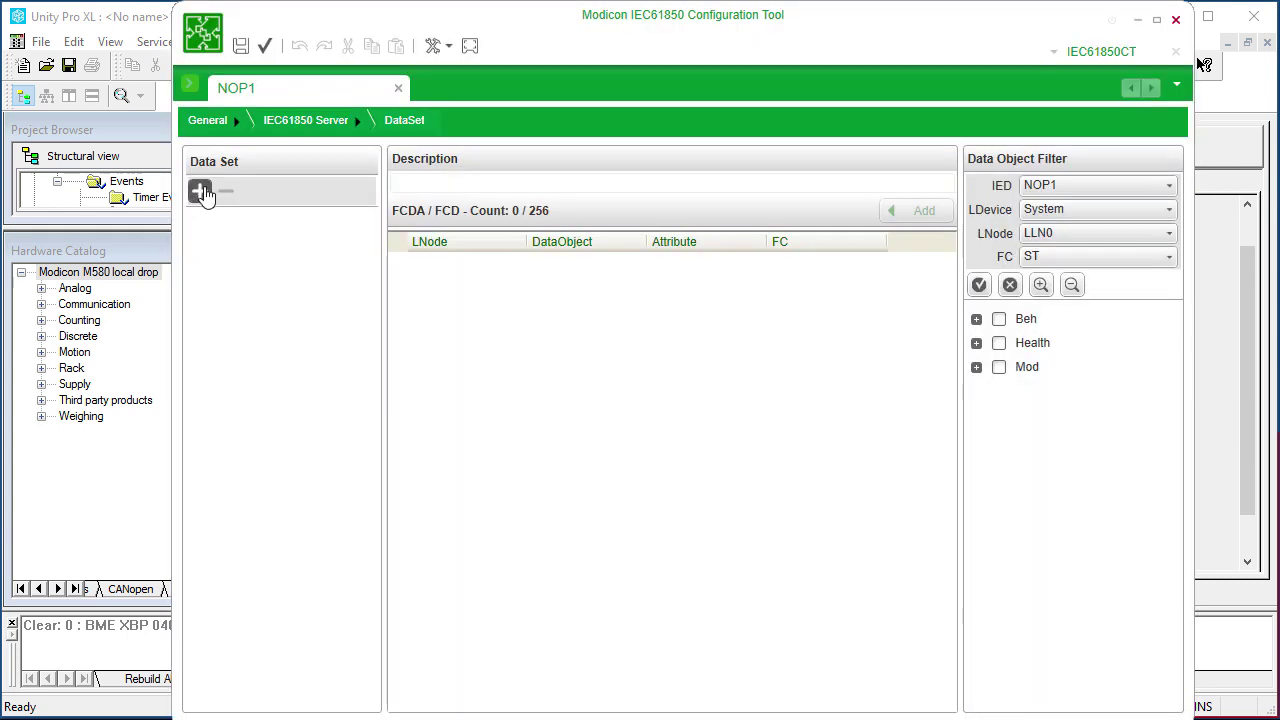
{"action": "left_click", "coordinate": [203, 193]}
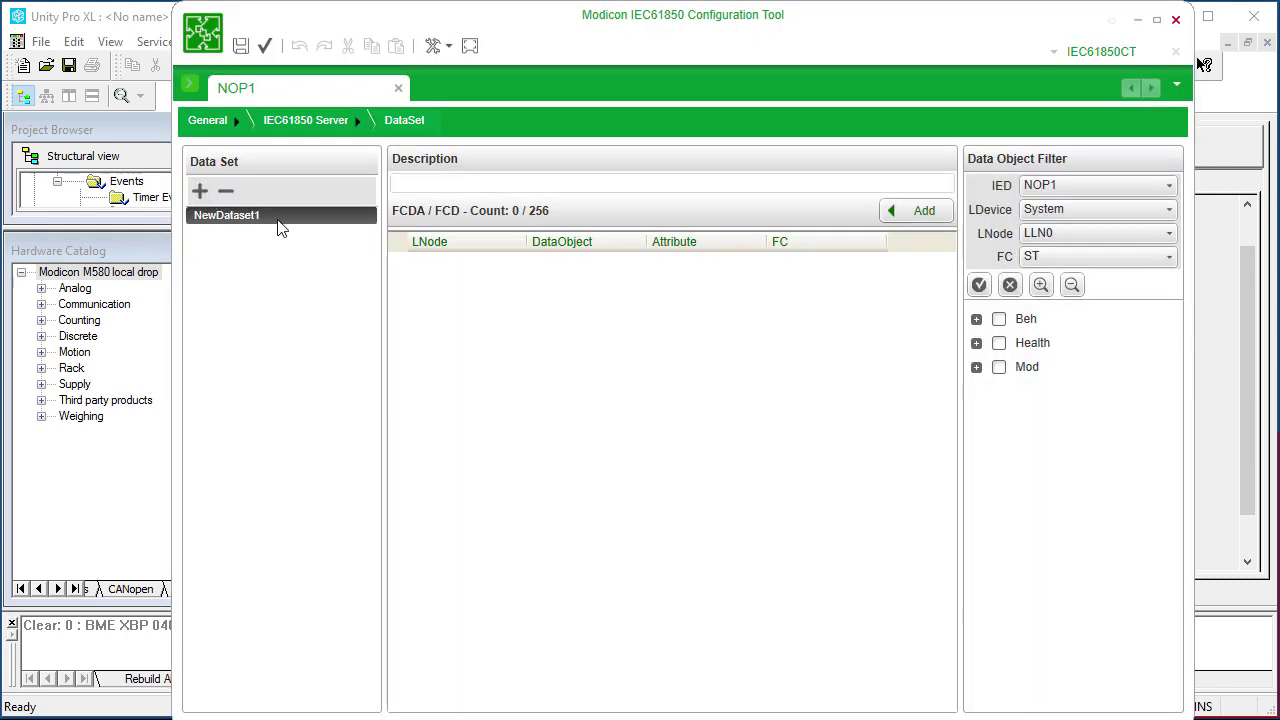
{"action": "left_click", "coordinate": [278, 214]}
{"action": "type", "text": "DS_MMXU1"}
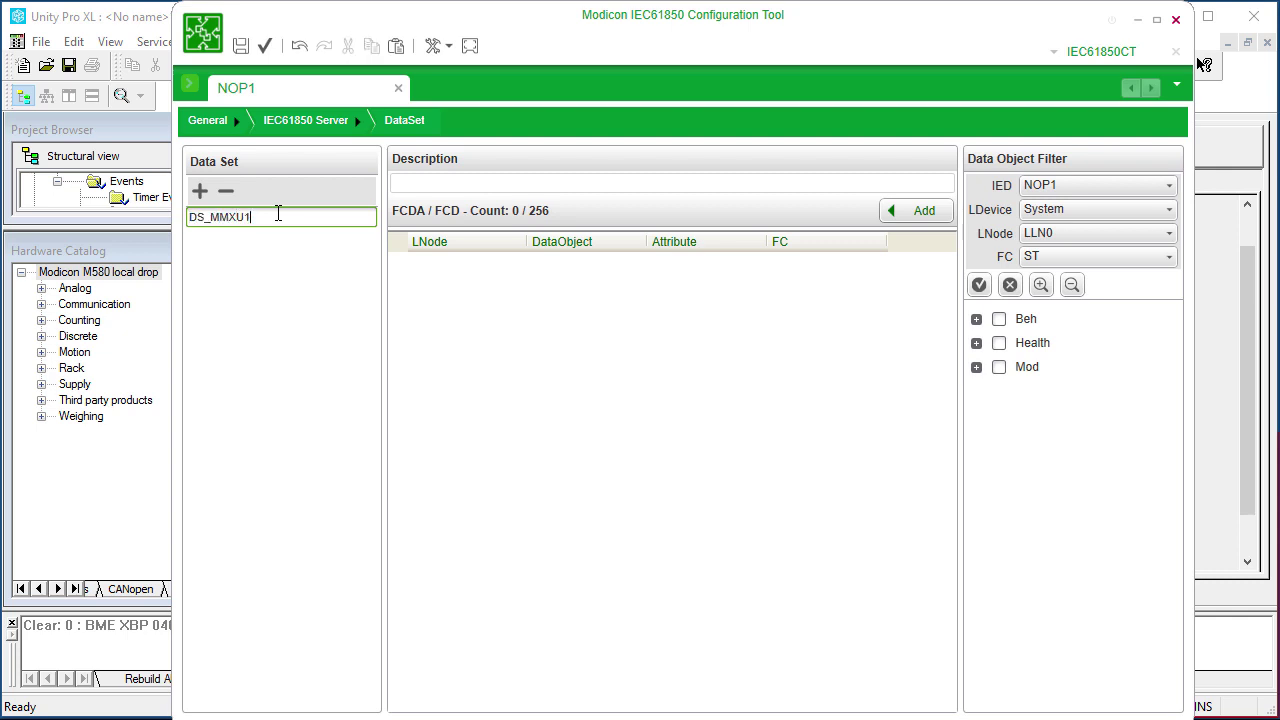
{"action": "key", "text": "Return"}
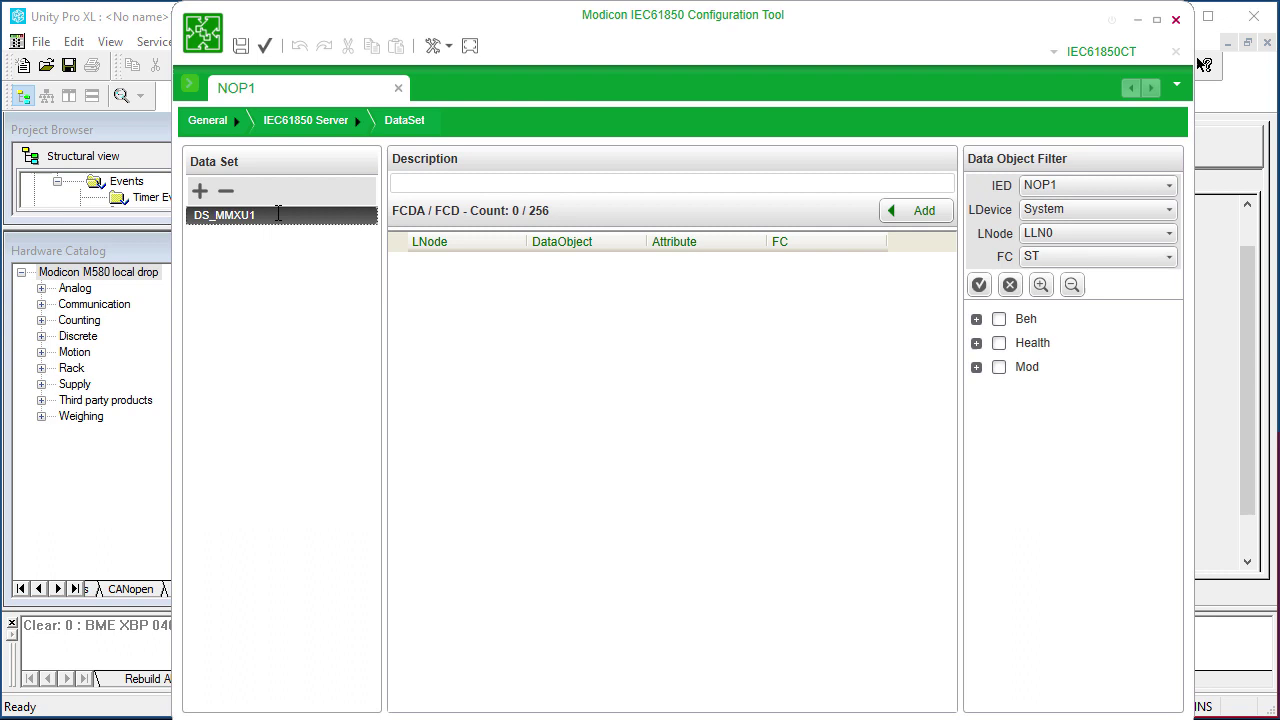
Step: Add the MMXU1 Hz measurement with functional constraint MX to DS_MMXU1
{"action": "left_click", "coordinate": [1083, 234]}
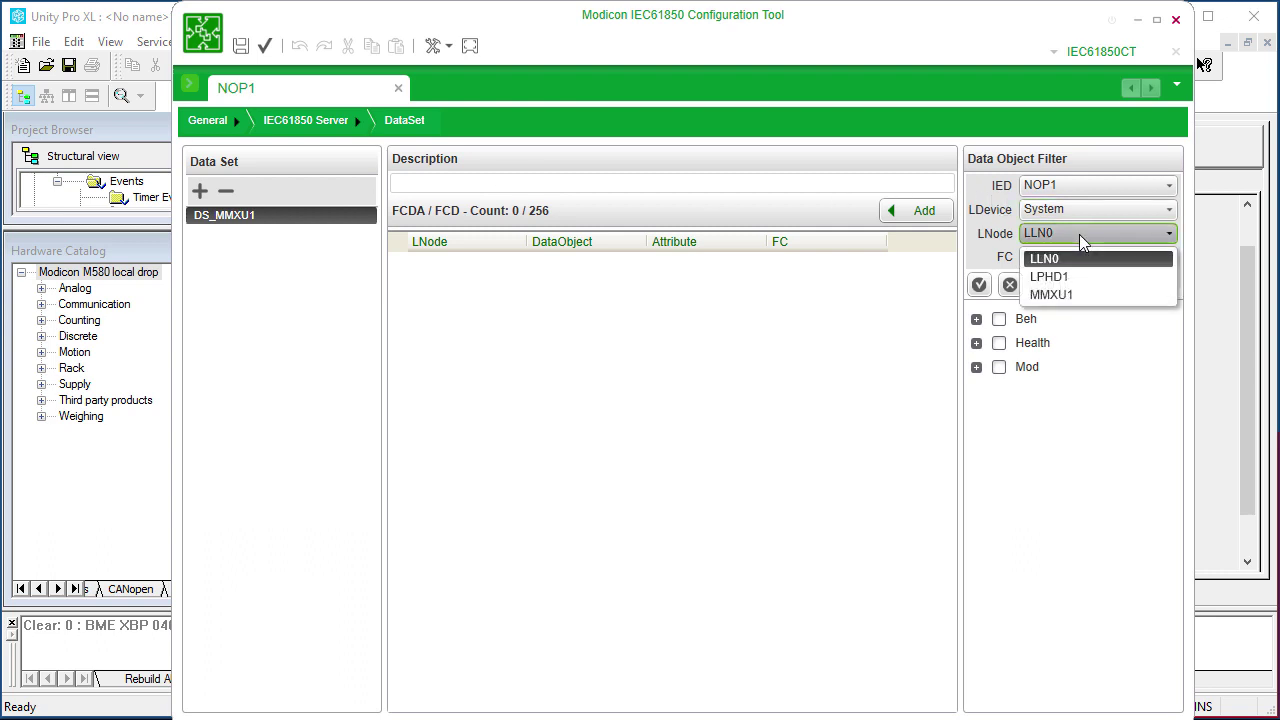
{"action": "left_click", "coordinate": [1083, 296]}
{"action": "left_click", "coordinate": [1080, 257]}
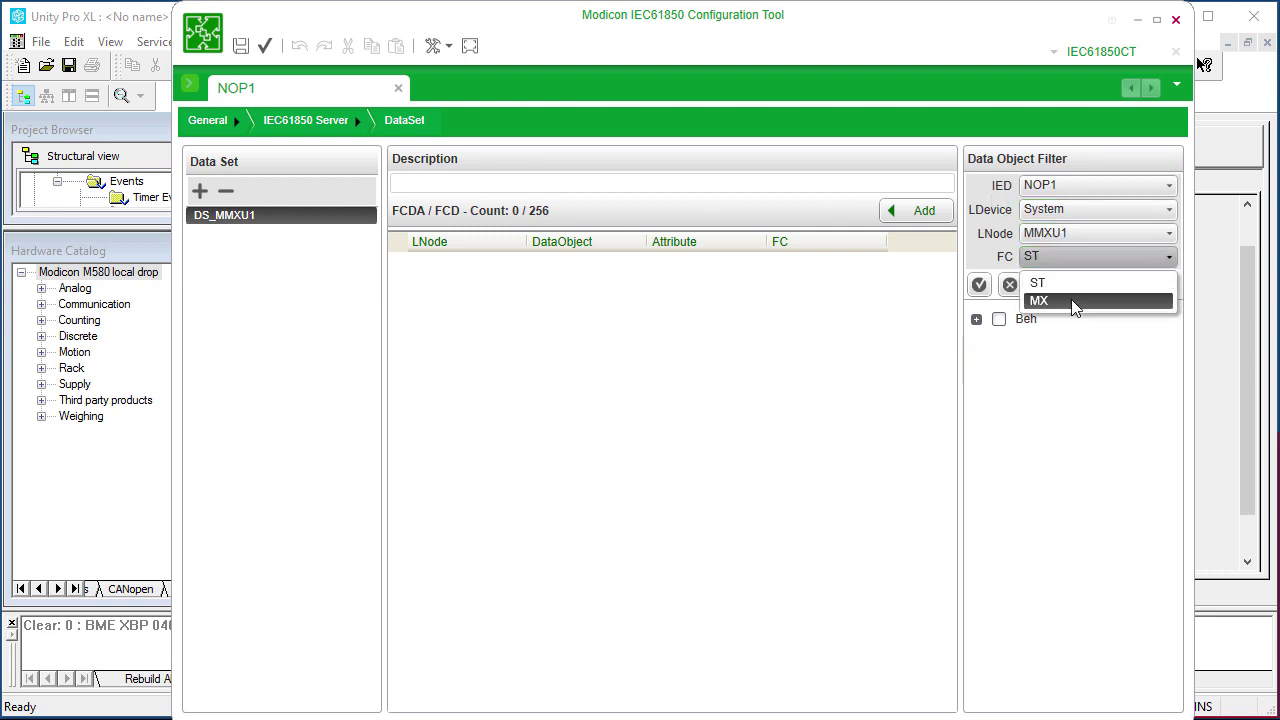
{"action": "left_click", "coordinate": [1074, 300]}
{"action": "left_click", "coordinate": [999, 320]}
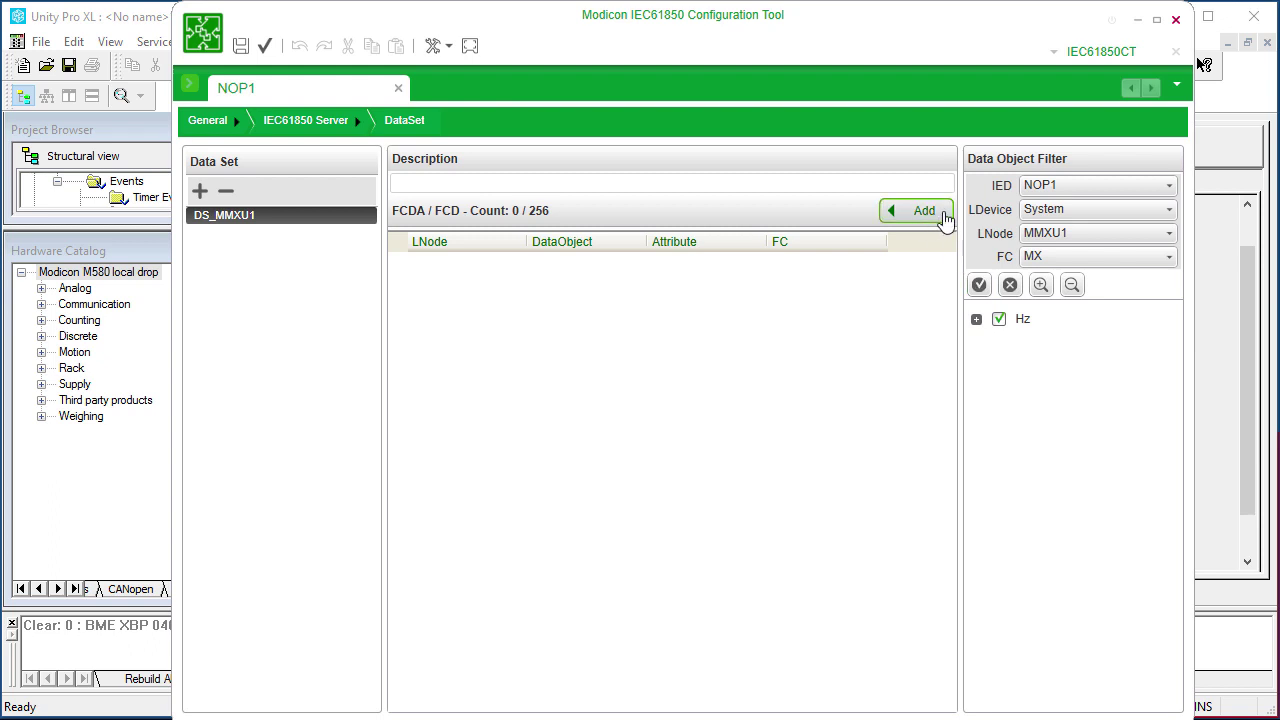
{"action": "left_click", "coordinate": [924, 211]}
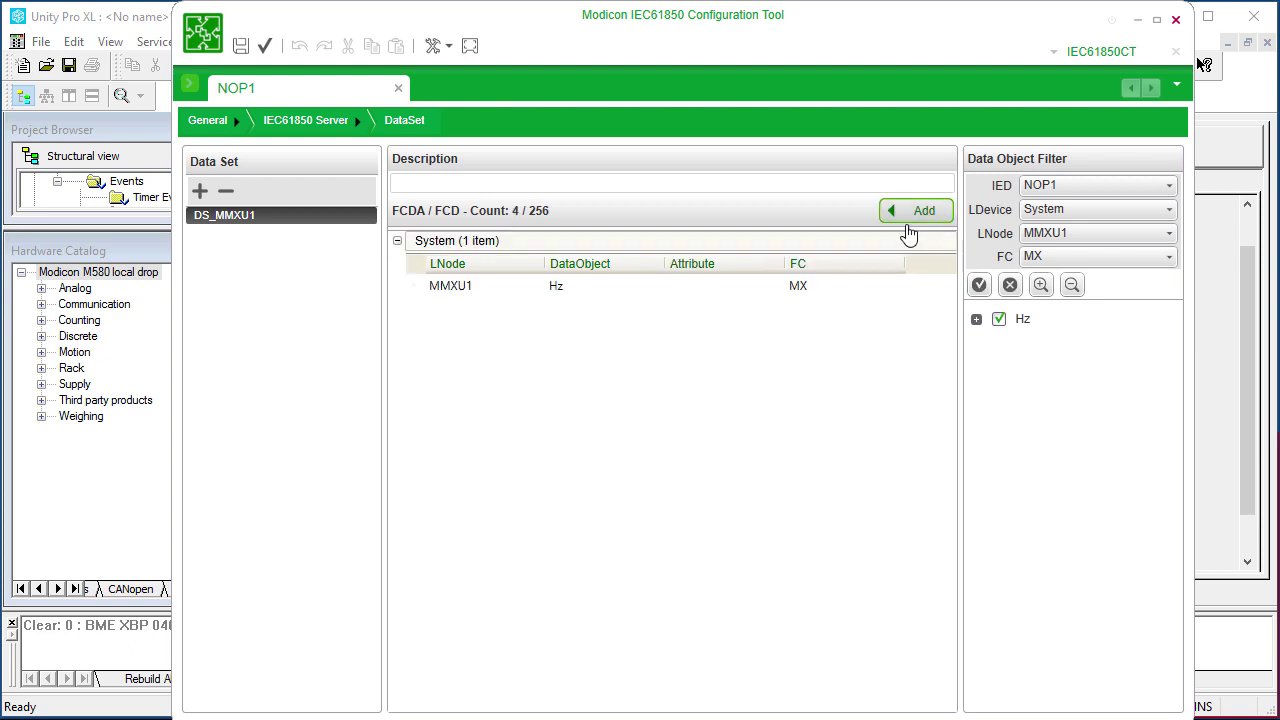
{"action": "left_click", "coordinate": [283, 130]}
Step: Add a report control block named urcbMMXU1
{"action": "left_click", "coordinate": [266, 440]}
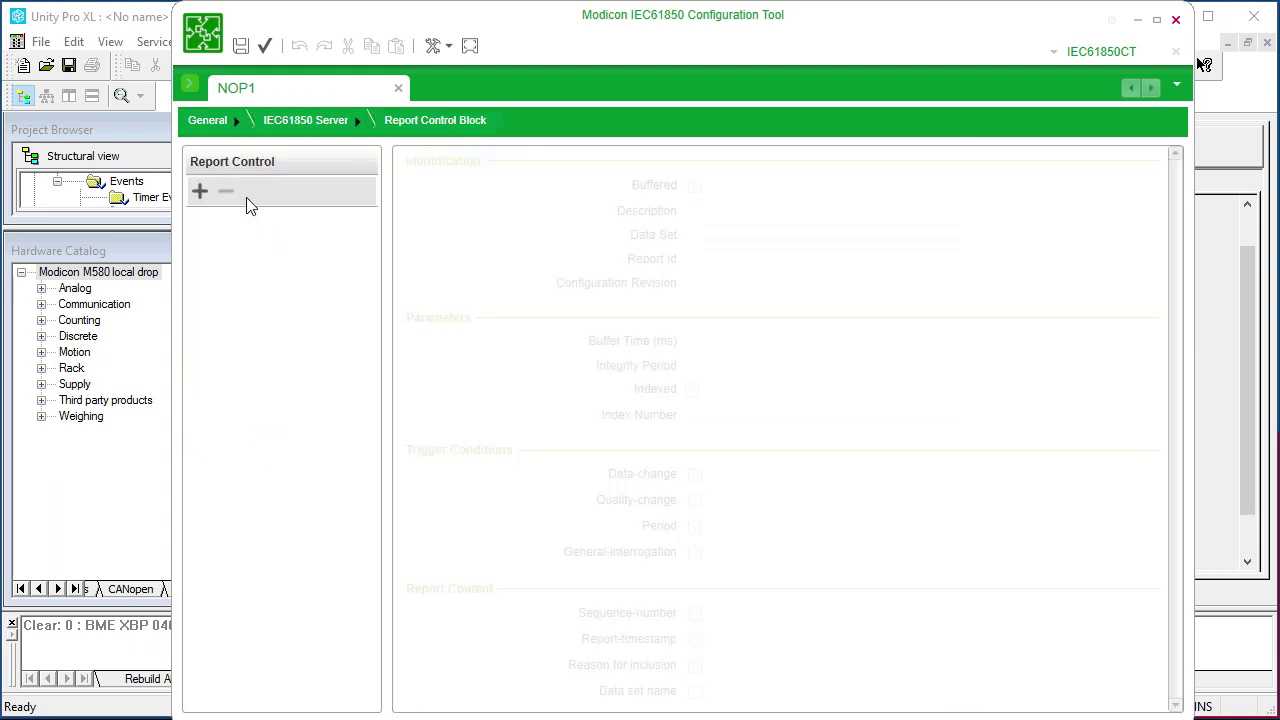
{"action": "left_click", "coordinate": [199, 191]}
{"action": "left_click", "coordinate": [243, 217]}
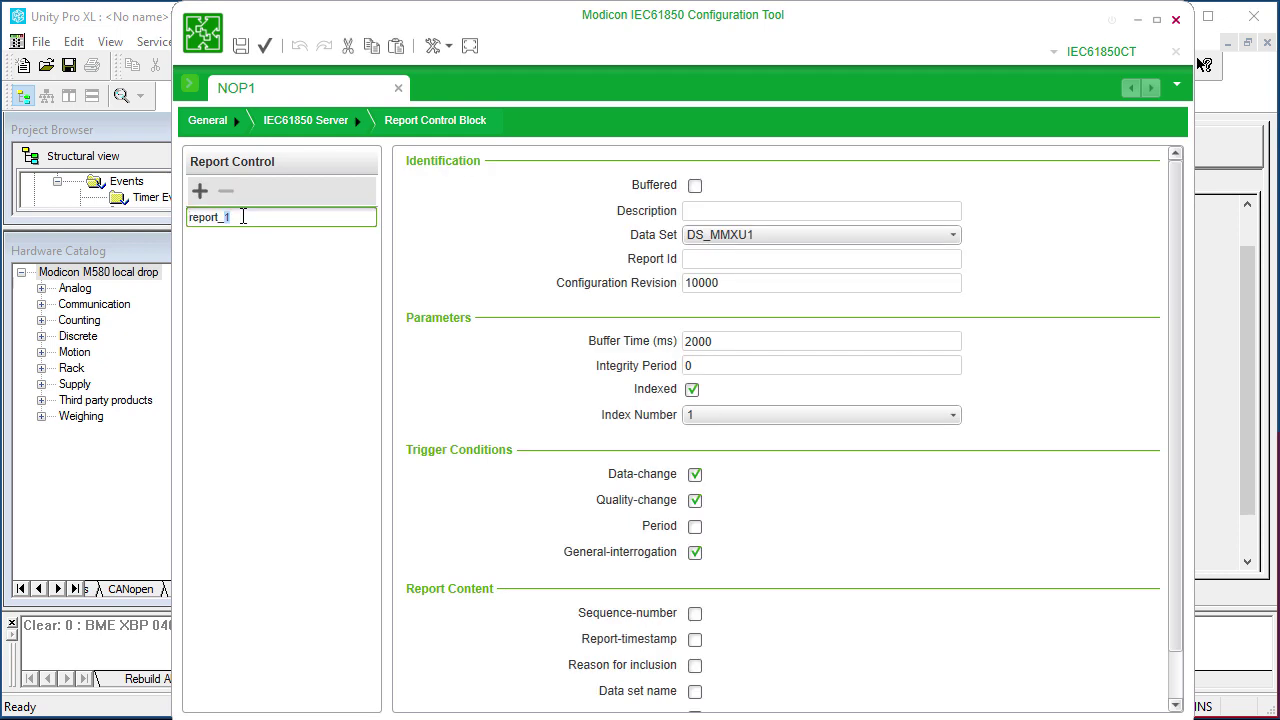
{"action": "left_click_drag", "start_coordinate": [243, 217], "coordinate": [170, 228]}
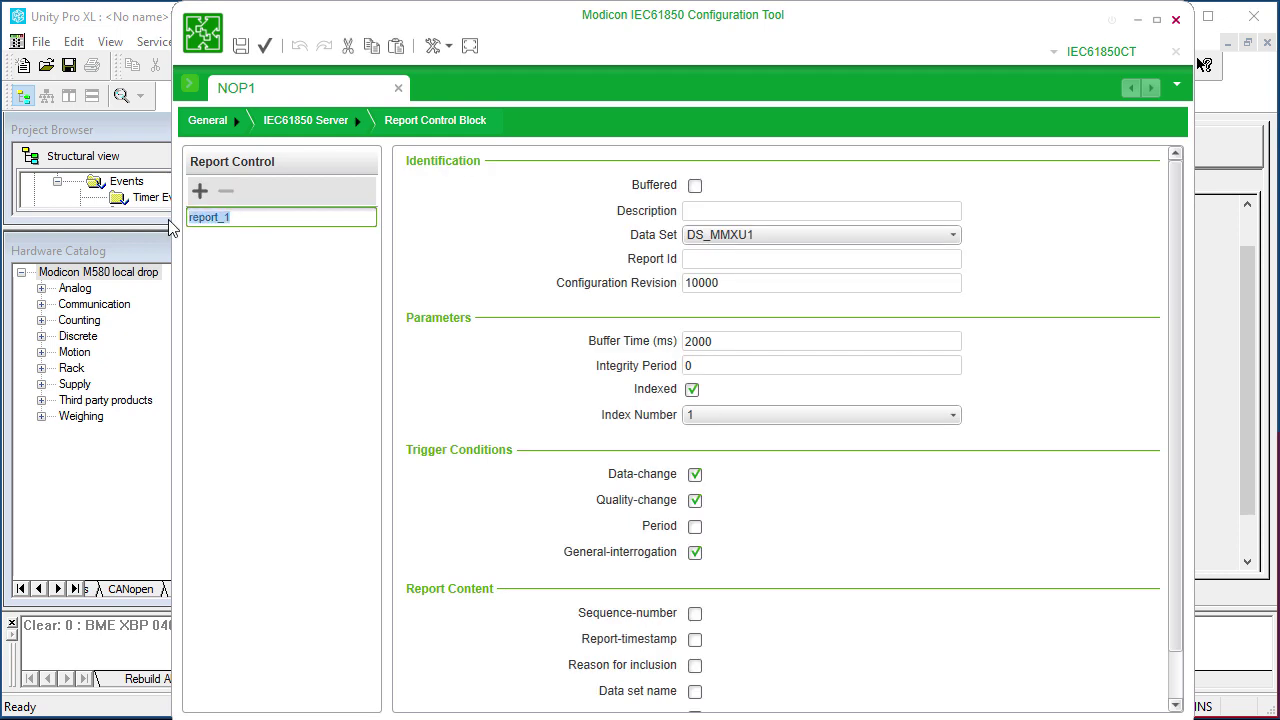
{"action": "type", "text": "urcbMMX"}
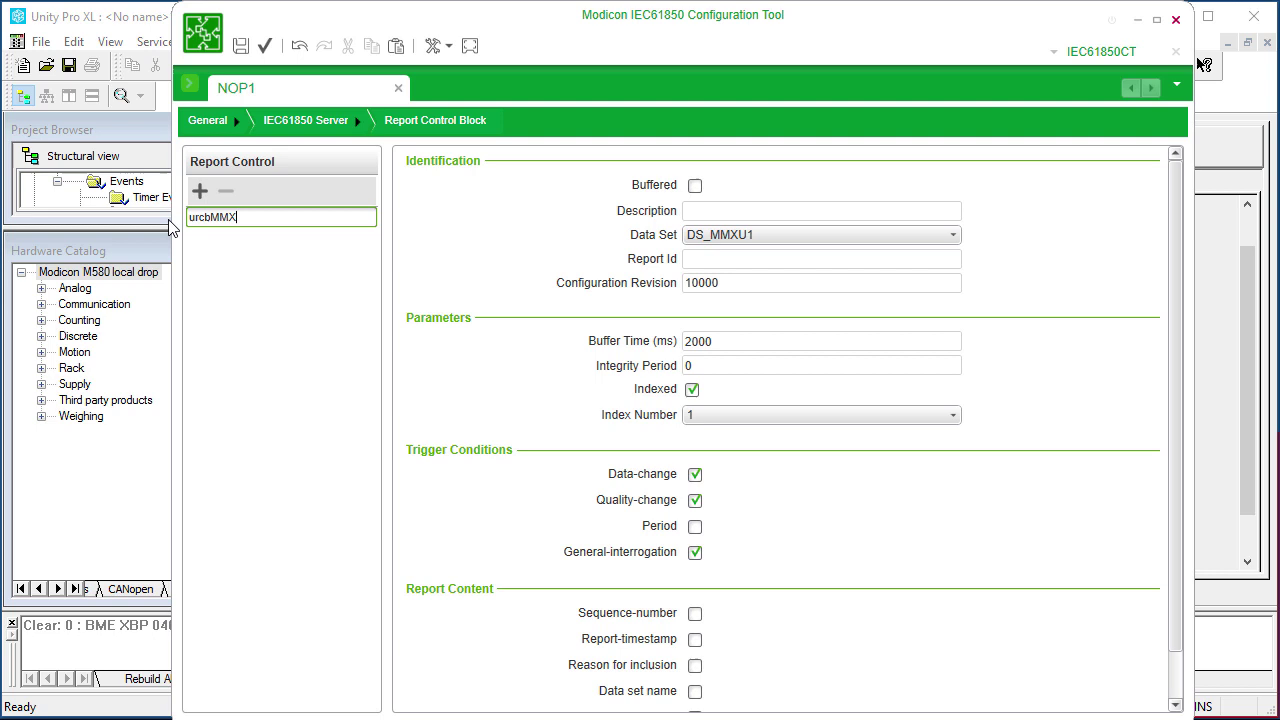
{"action": "type", "text": "U1"}
{"action": "key", "text": "Return"}
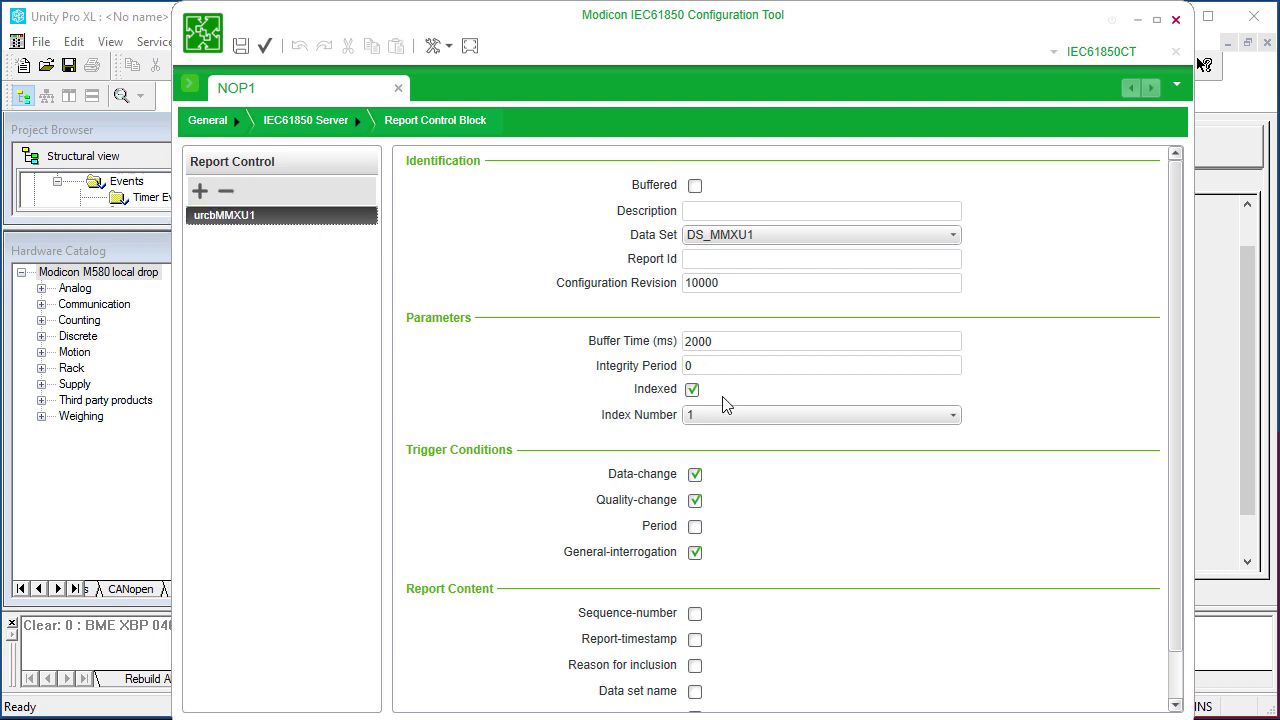
Step: Include sequence number, timestamp, data set name, data reference and configuration revision; enable period trigger
{"action": "scroll", "coordinate": [704, 597], "scroll_direction": "down", "scroll_amount": 1}
{"action": "left_click", "coordinate": [695, 560]}
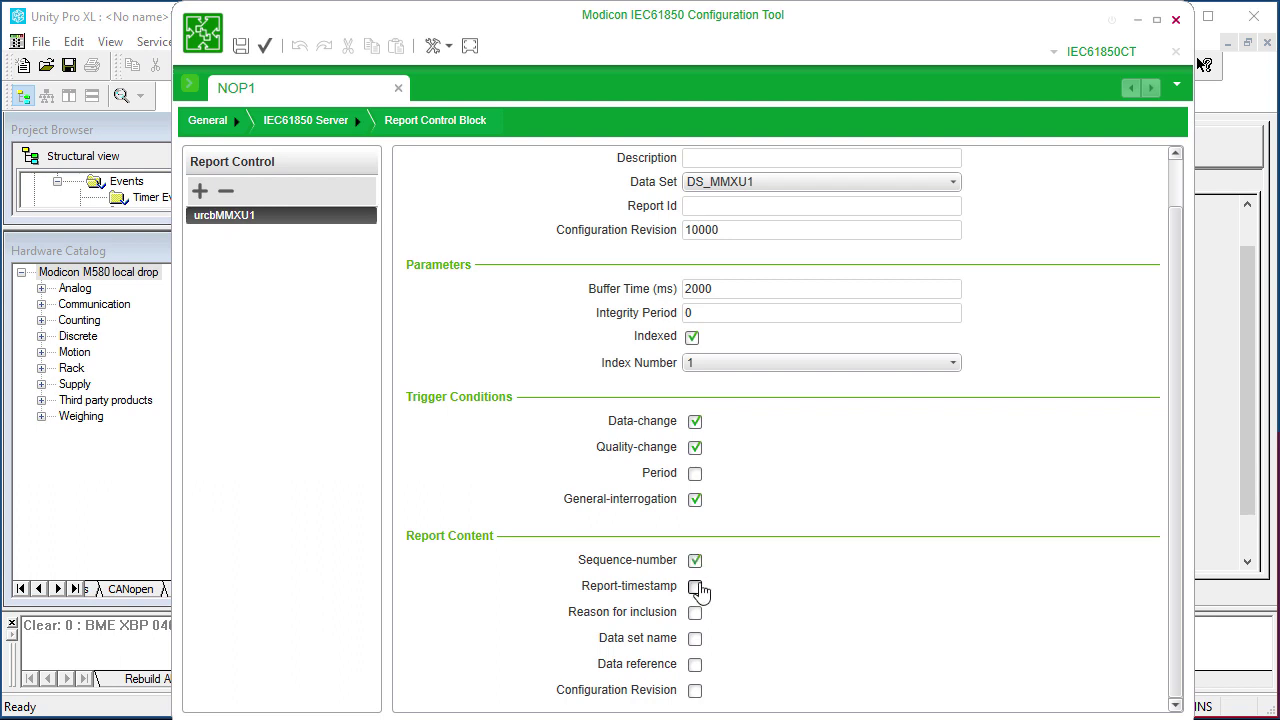
{"action": "left_click", "coordinate": [695, 586]}
{"action": "left_click", "coordinate": [695, 638]}
{"action": "left_click", "coordinate": [695, 664]}
{"action": "left_click", "coordinate": [695, 690]}
{"action": "scroll", "coordinate": [714, 640], "scroll_direction": "up", "scroll_amount": 1}
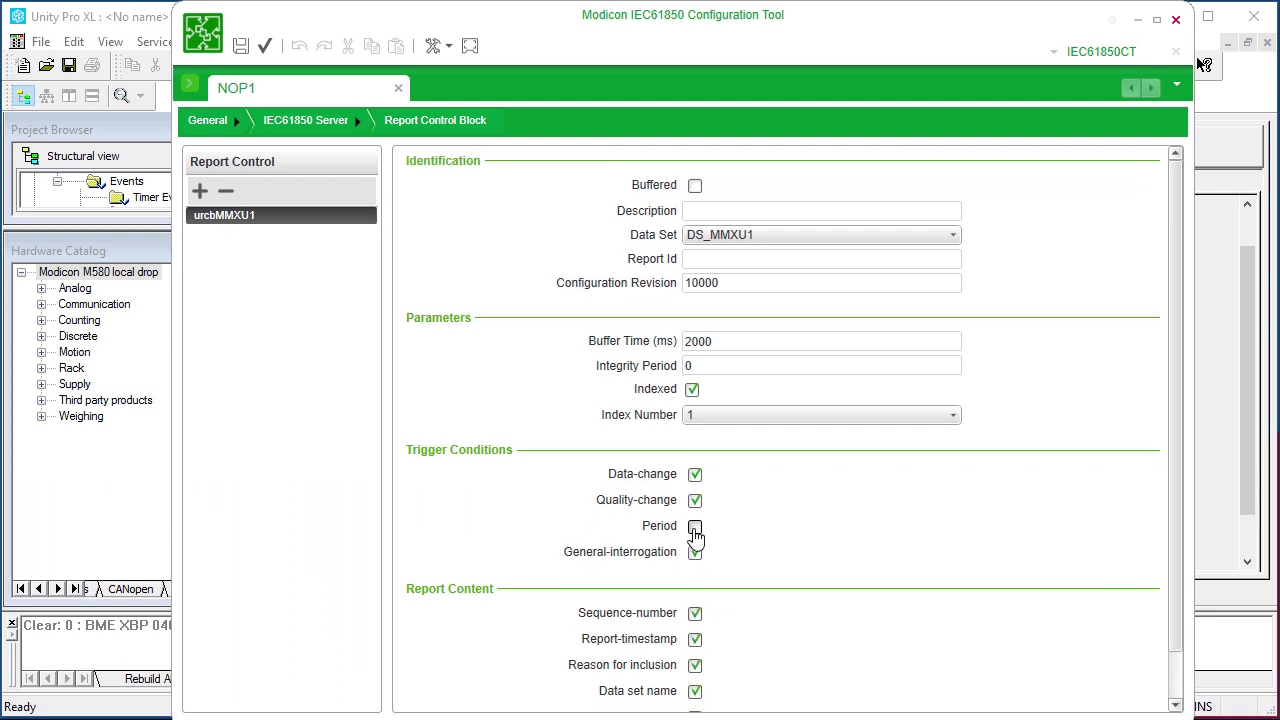
{"action": "left_click", "coordinate": [695, 526]}
Step: Set urcbMMXU1's integrity period to 5000 and index number to 2
{"action": "left_click", "coordinate": [691, 366]}
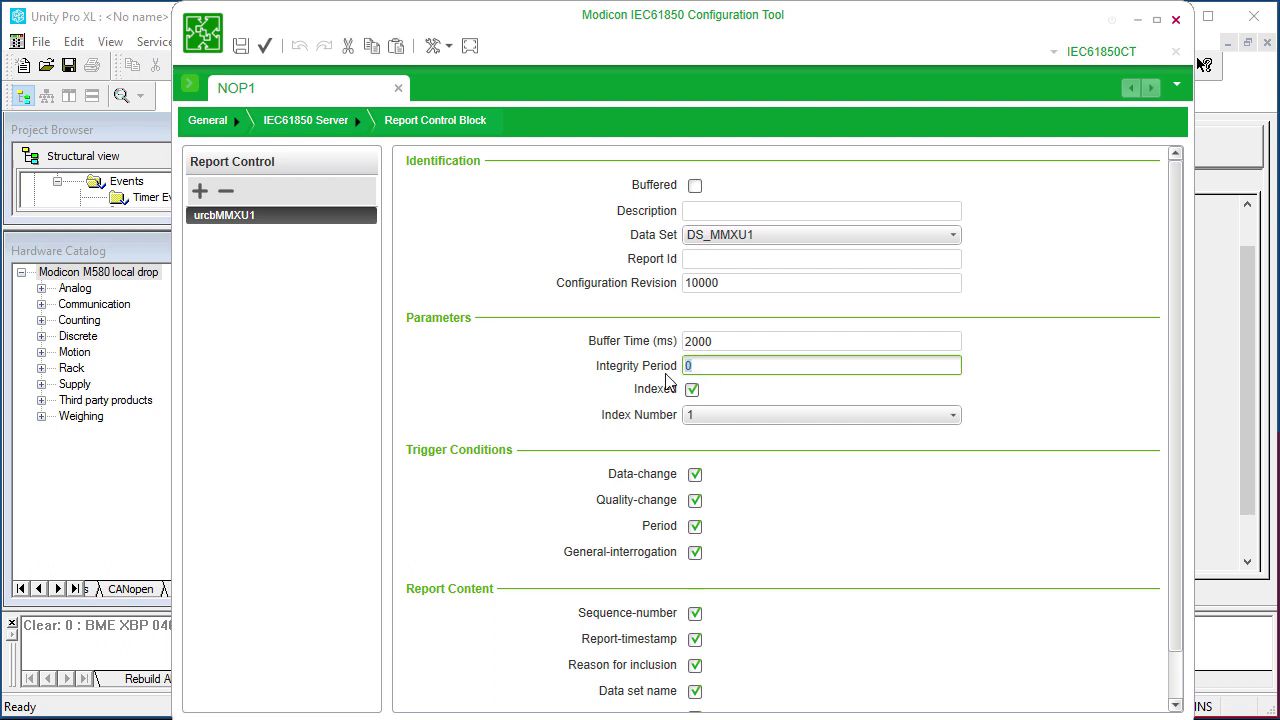
{"action": "type", "text": "5000"}
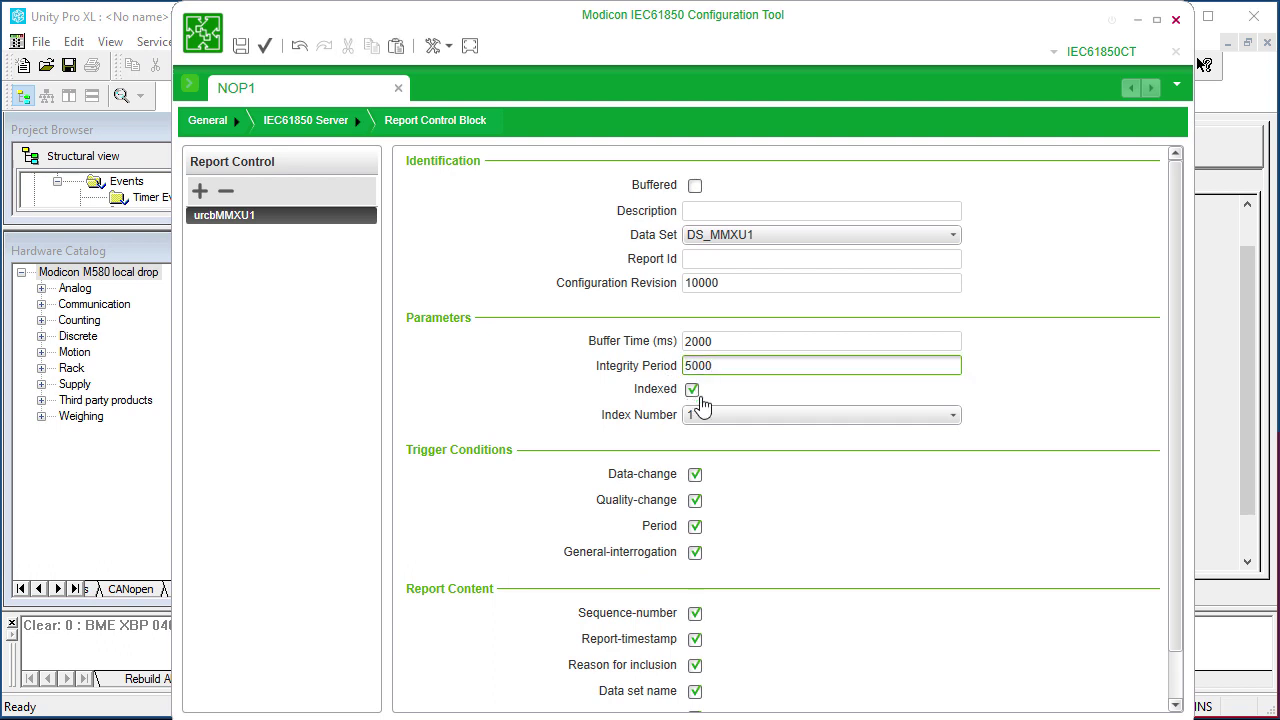
{"action": "left_click", "coordinate": [708, 415]}
{"action": "left_click", "coordinate": [717, 457]}
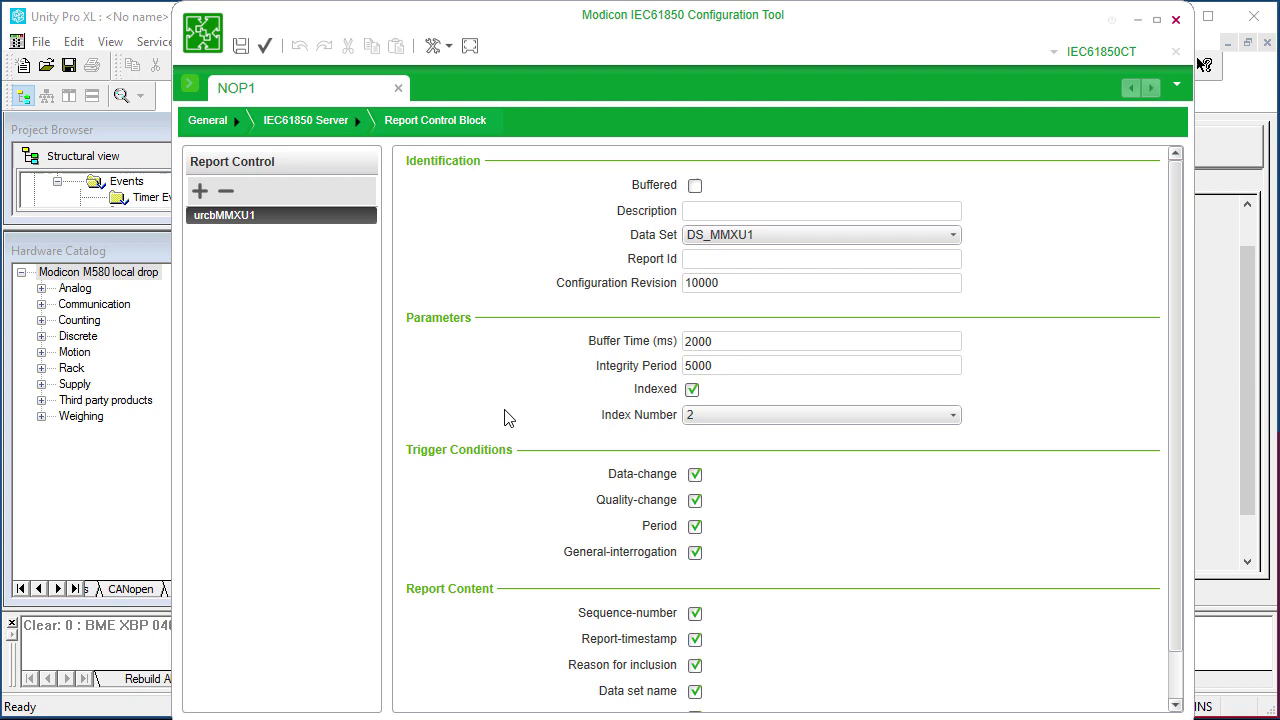
Step: Add a buffered report control block named brcbMMXU1
{"action": "left_click", "coordinate": [196, 195]}
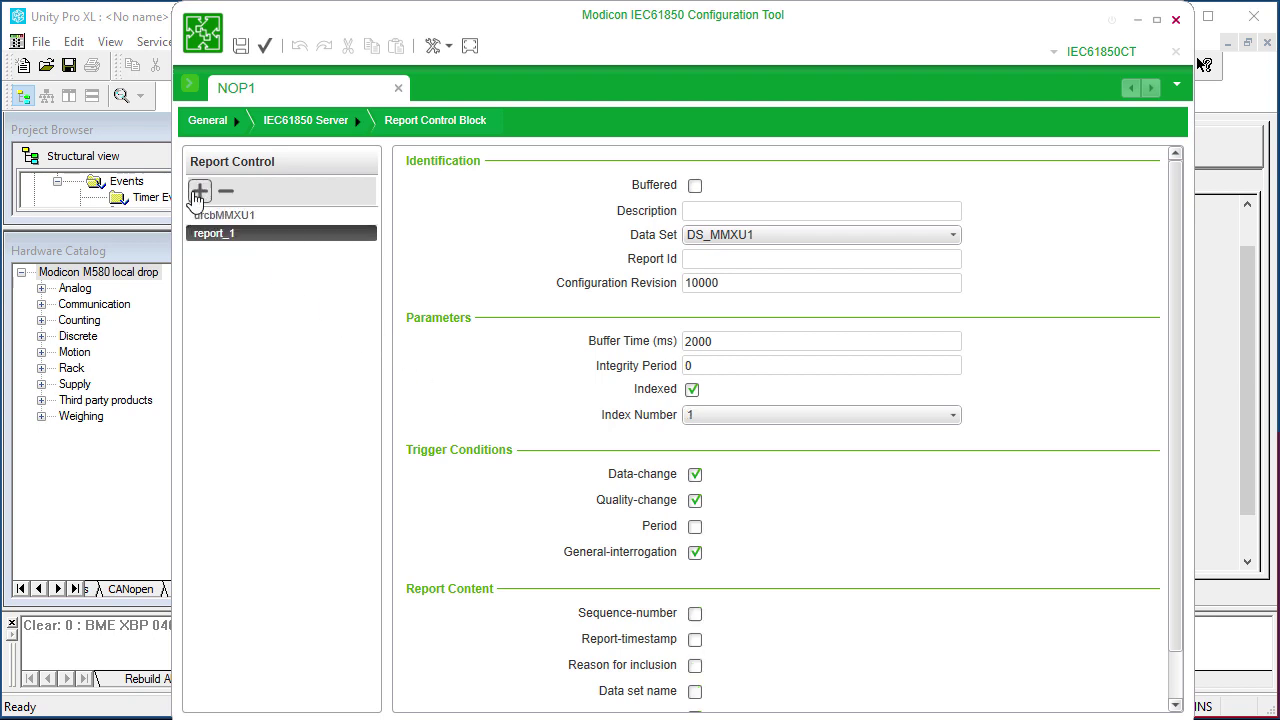
{"action": "left_click", "coordinate": [246, 234]}
{"action": "left_click_drag", "start_coordinate": [246, 234], "coordinate": [181, 253]}
{"action": "type", "text": "brcb"}
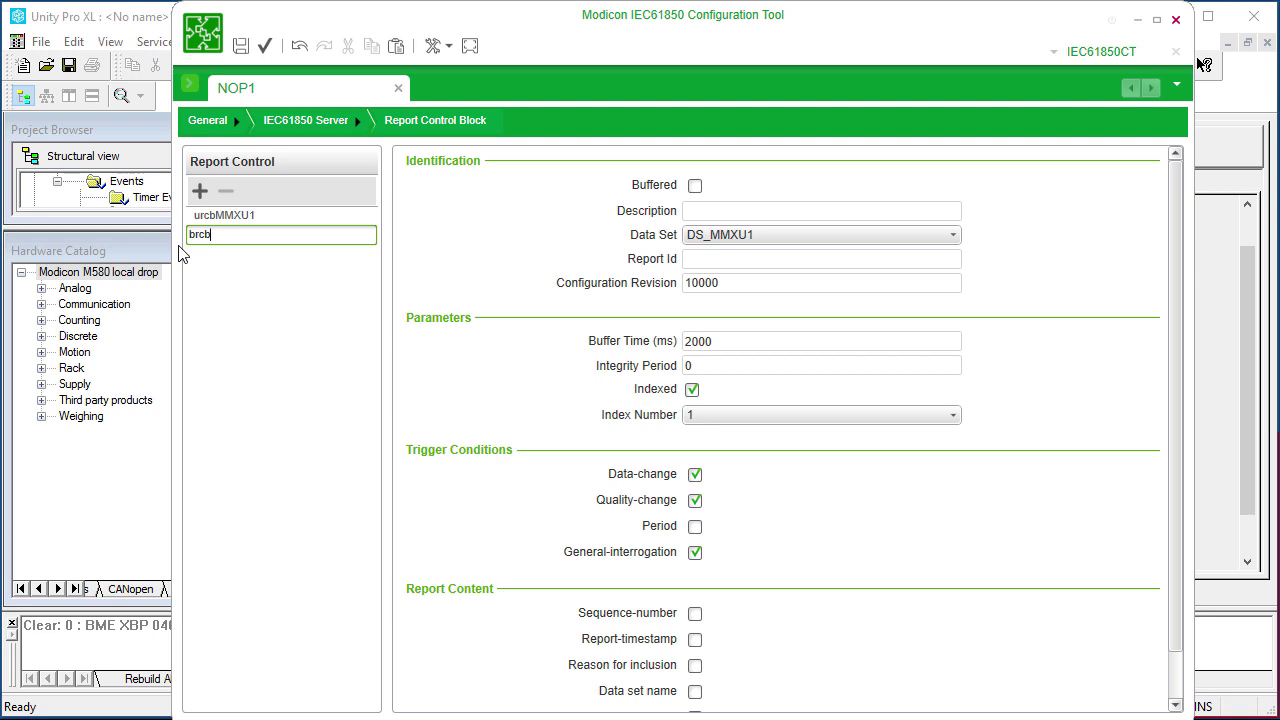
{"action": "type", "text": "MMXU1"}
{"action": "key", "text": "Return"}
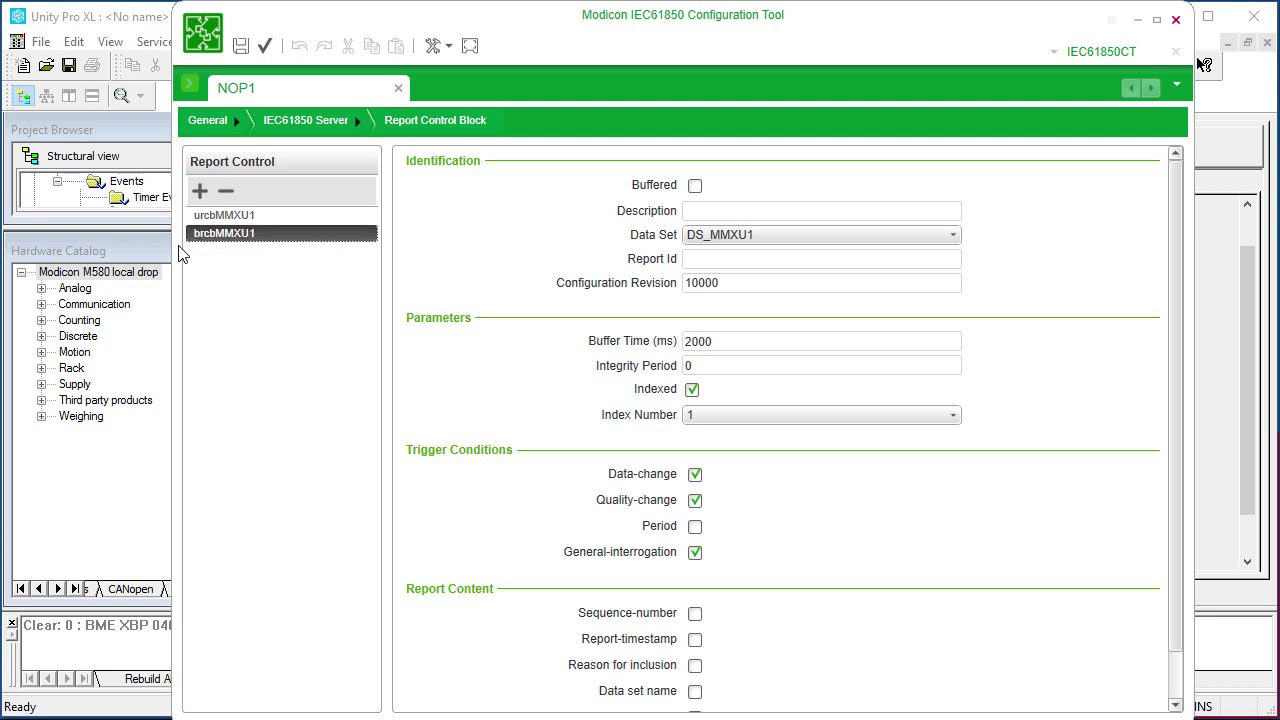
{"action": "left_click", "coordinate": [695, 185]}
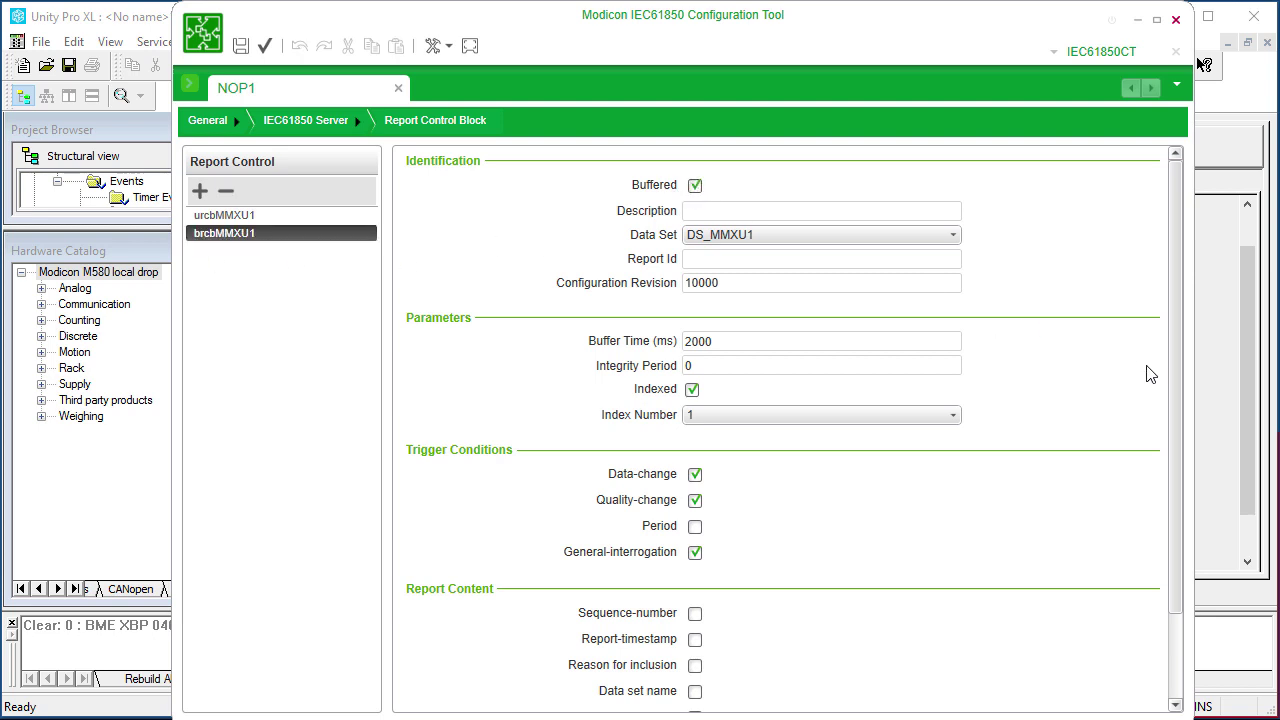
Step: Include sequence number, timestamp, reason, data set name, data reference and entry id; set index 3
{"action": "left_click_drag", "start_coordinate": [1176, 384], "coordinate": [1180, 474]}
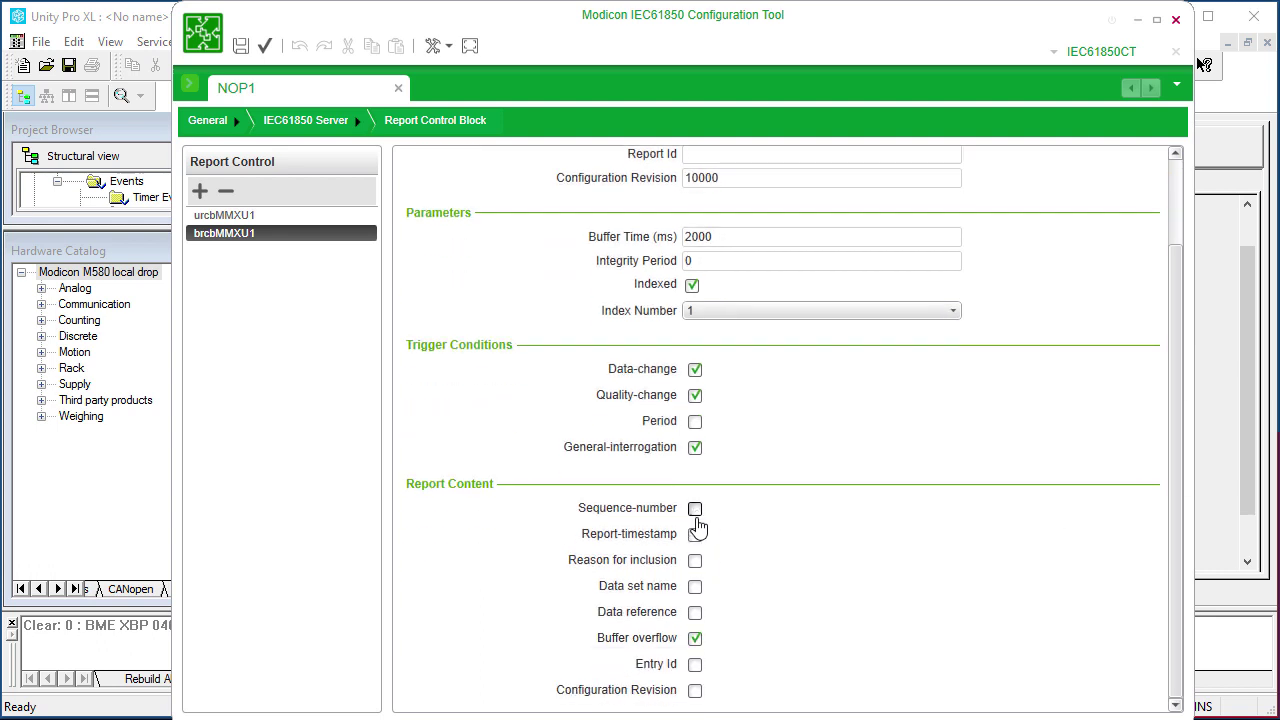
{"action": "left_click", "coordinate": [695, 508]}
{"action": "left_click", "coordinate": [695, 534]}
{"action": "left_click", "coordinate": [695, 560]}
{"action": "left_click", "coordinate": [695, 586]}
{"action": "left_click", "coordinate": [695, 612]}
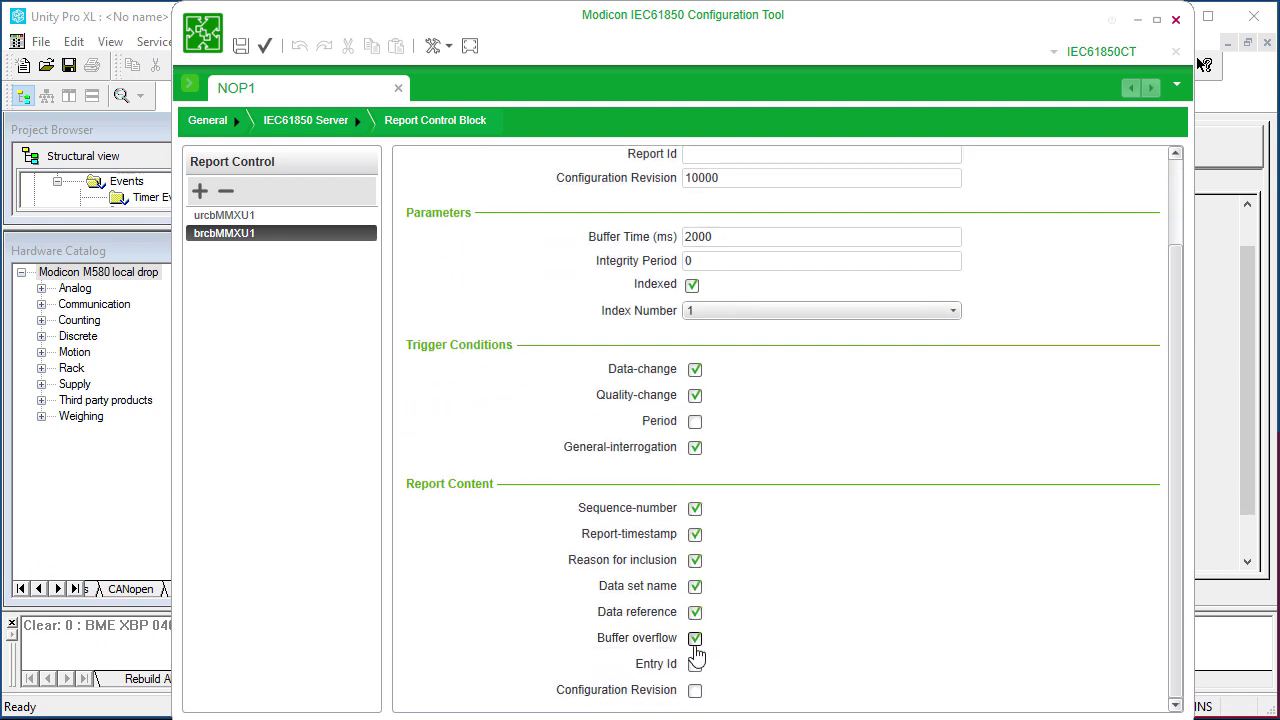
{"action": "left_click", "coordinate": [695, 665]}
{"action": "scroll", "coordinate": [643, 648], "scroll_direction": "up", "scroll_amount": 3}
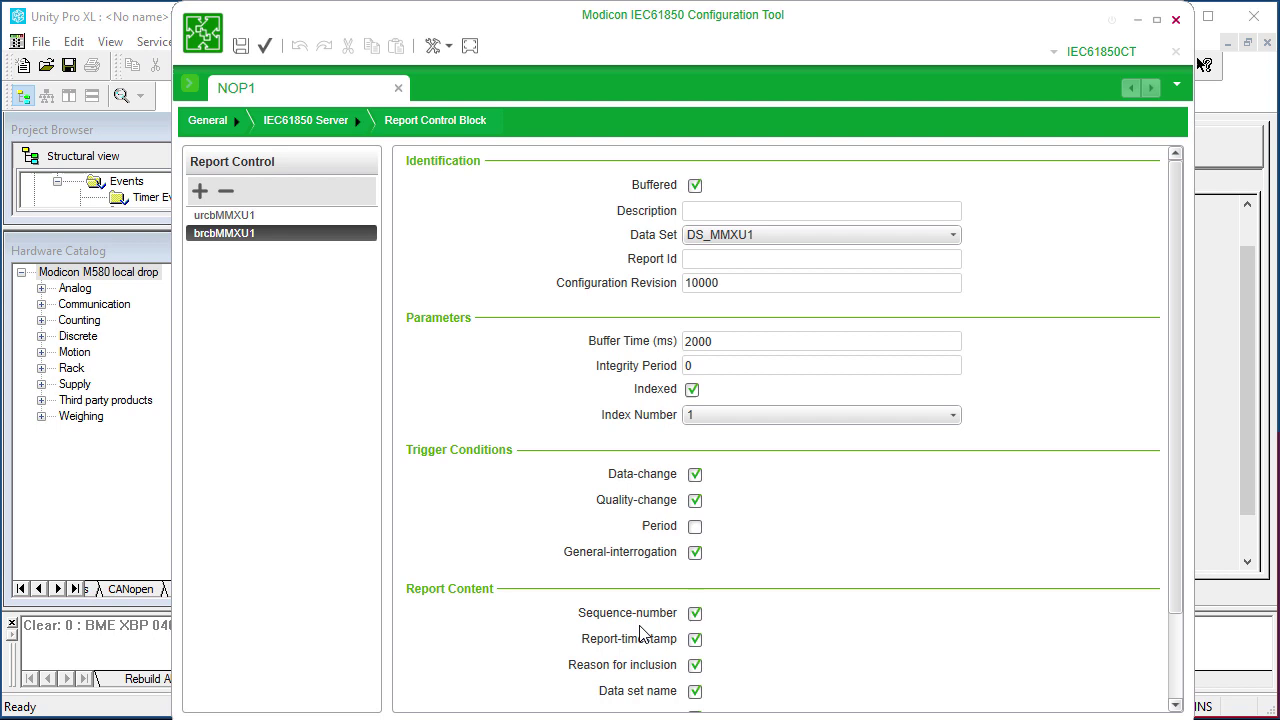
{"action": "left_click", "coordinate": [738, 418]}
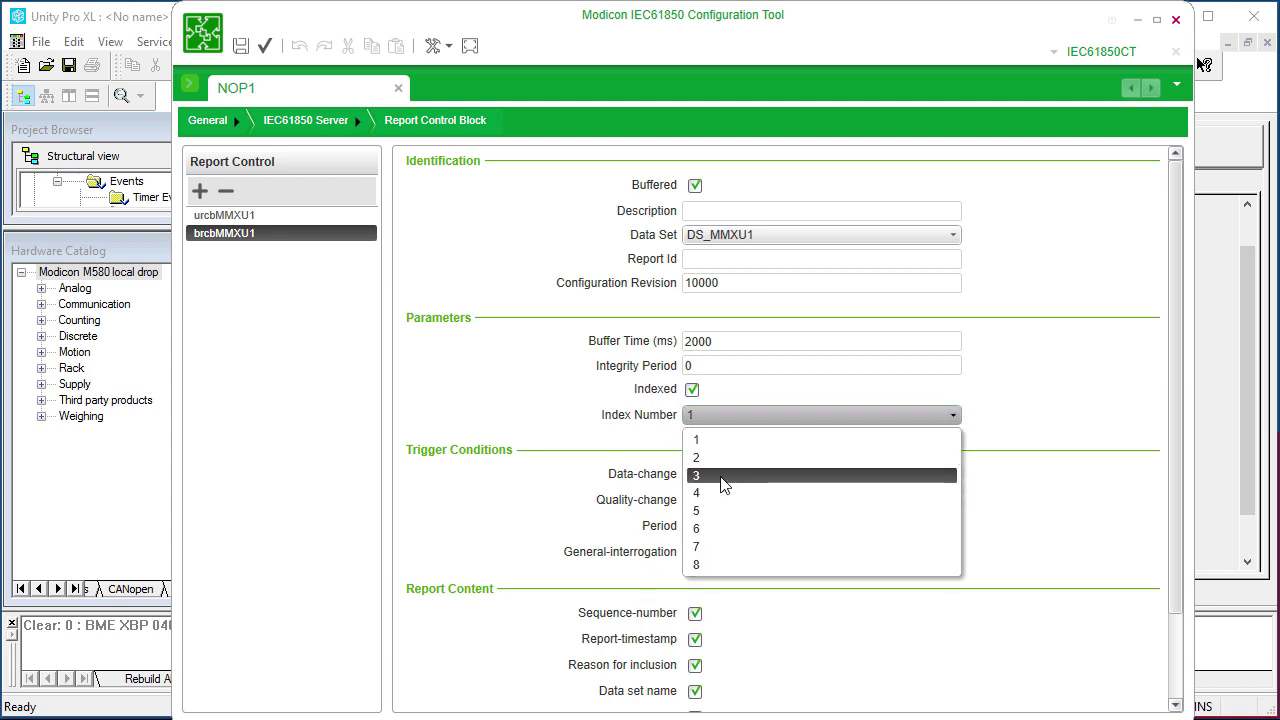
{"action": "left_click", "coordinate": [724, 476]}
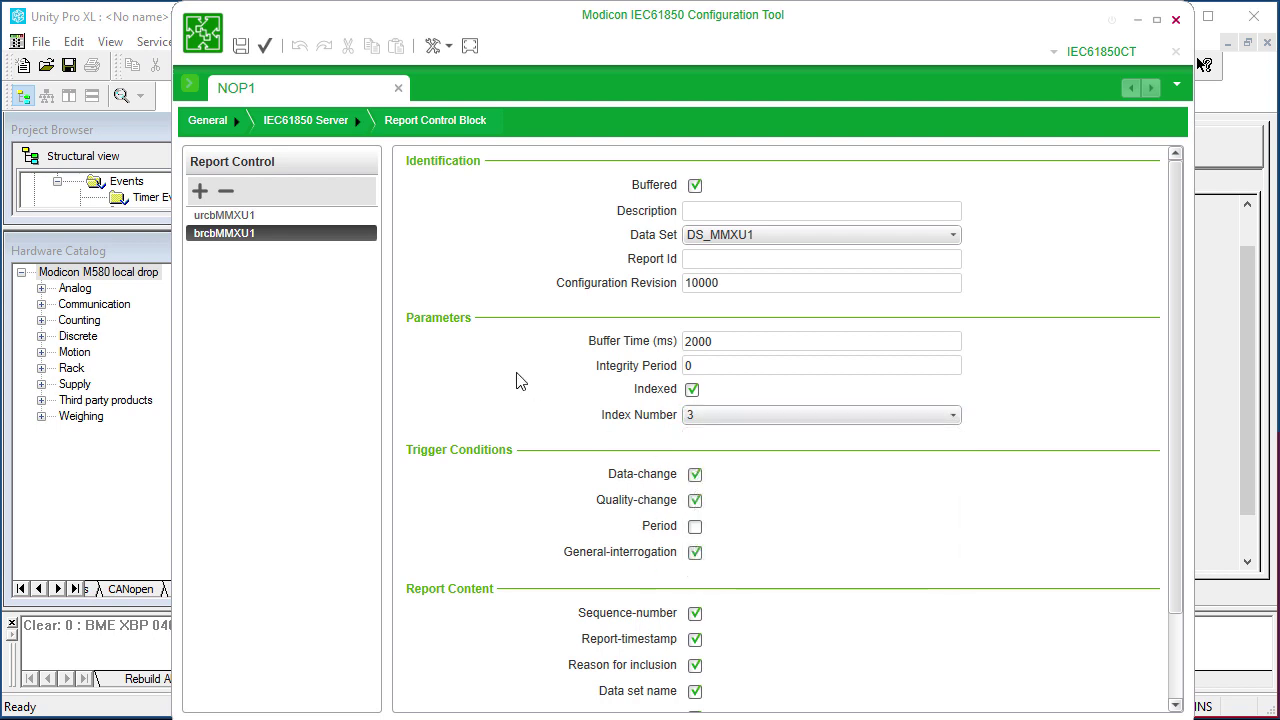
Step: Validate the IEC61850 server configuration
{"action": "left_click", "coordinate": [322, 124]}
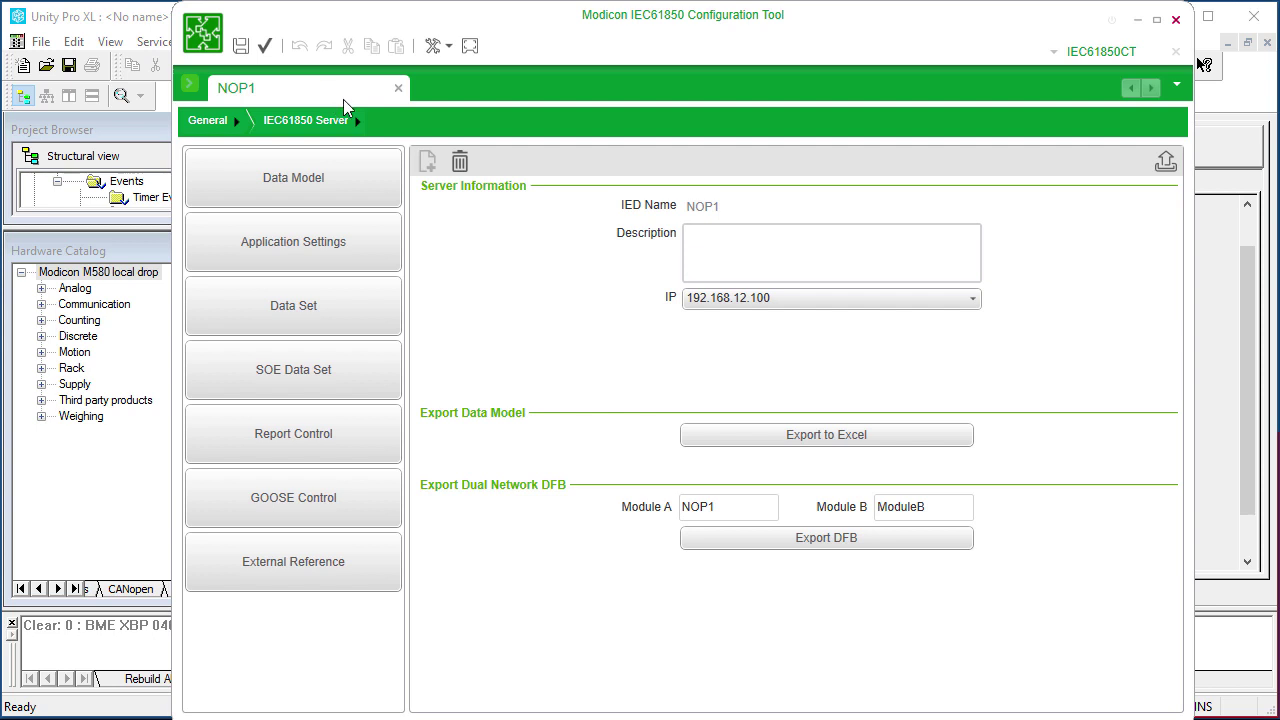
{"action": "left_click", "coordinate": [265, 45]}
{"action": "left_click", "coordinate": [852, 411]}
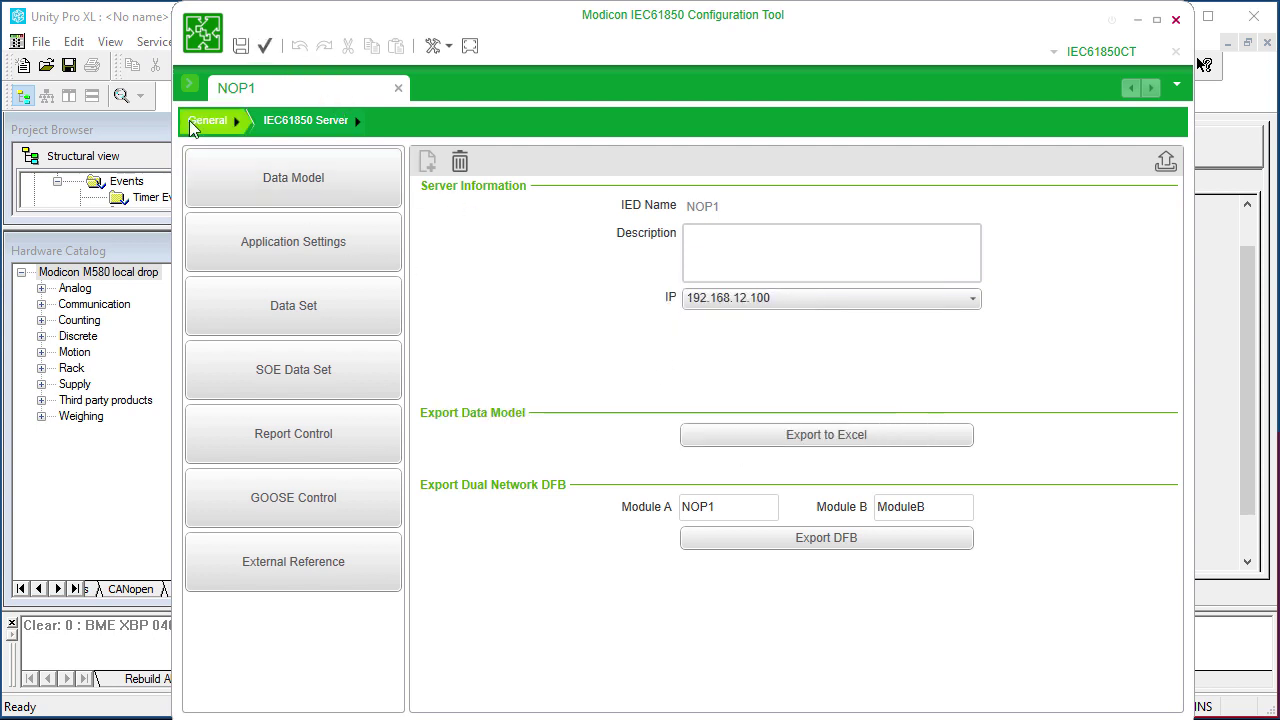
Step: Map the MMXU1 Hz attributes in I/O Mapping
{"action": "left_click", "coordinate": [208, 121]}
{"action": "left_click", "coordinate": [686, 474]}
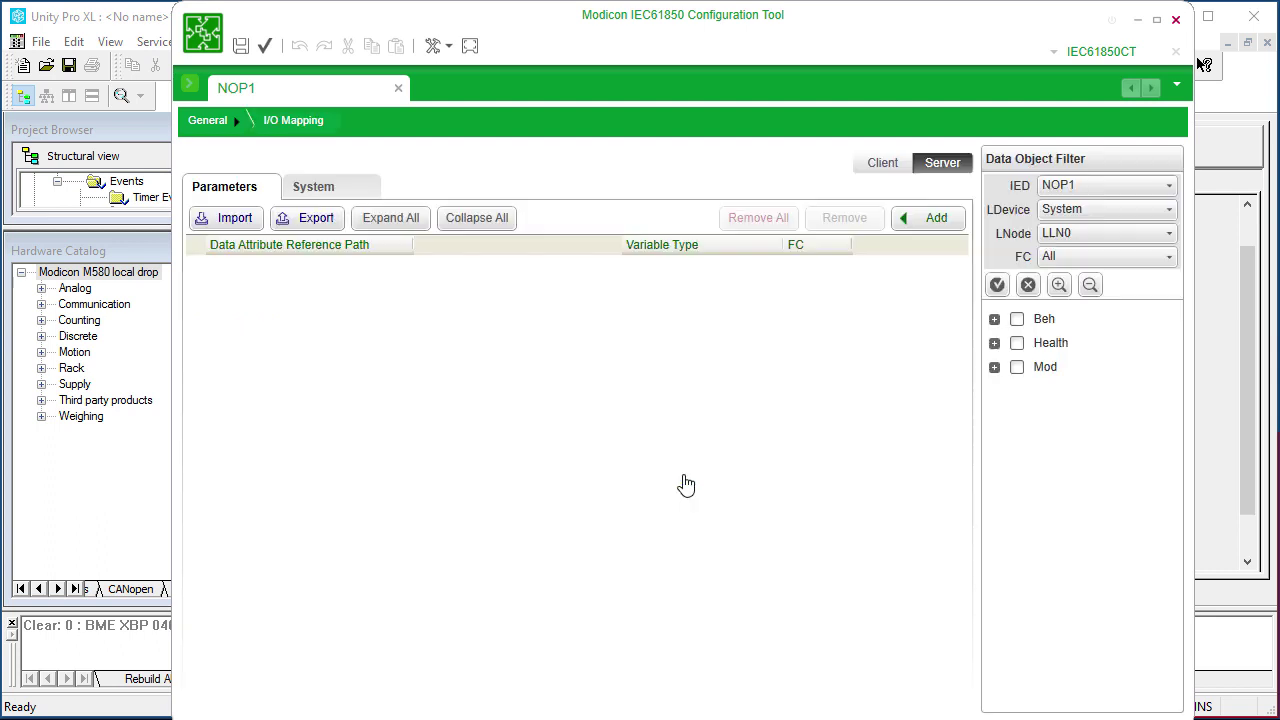
{"action": "left_click", "coordinate": [1078, 236]}
{"action": "left_click", "coordinate": [1070, 295]}
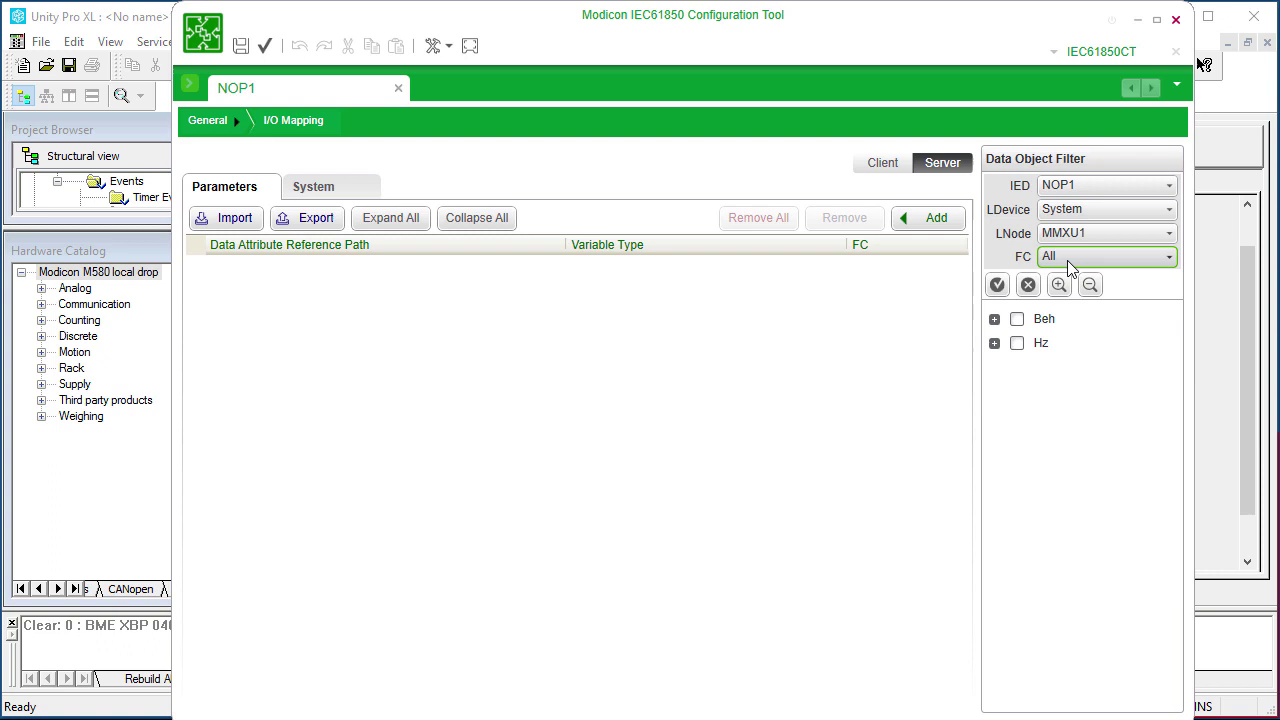
{"action": "left_click", "coordinate": [1017, 343]}
{"action": "left_click", "coordinate": [935, 218]}
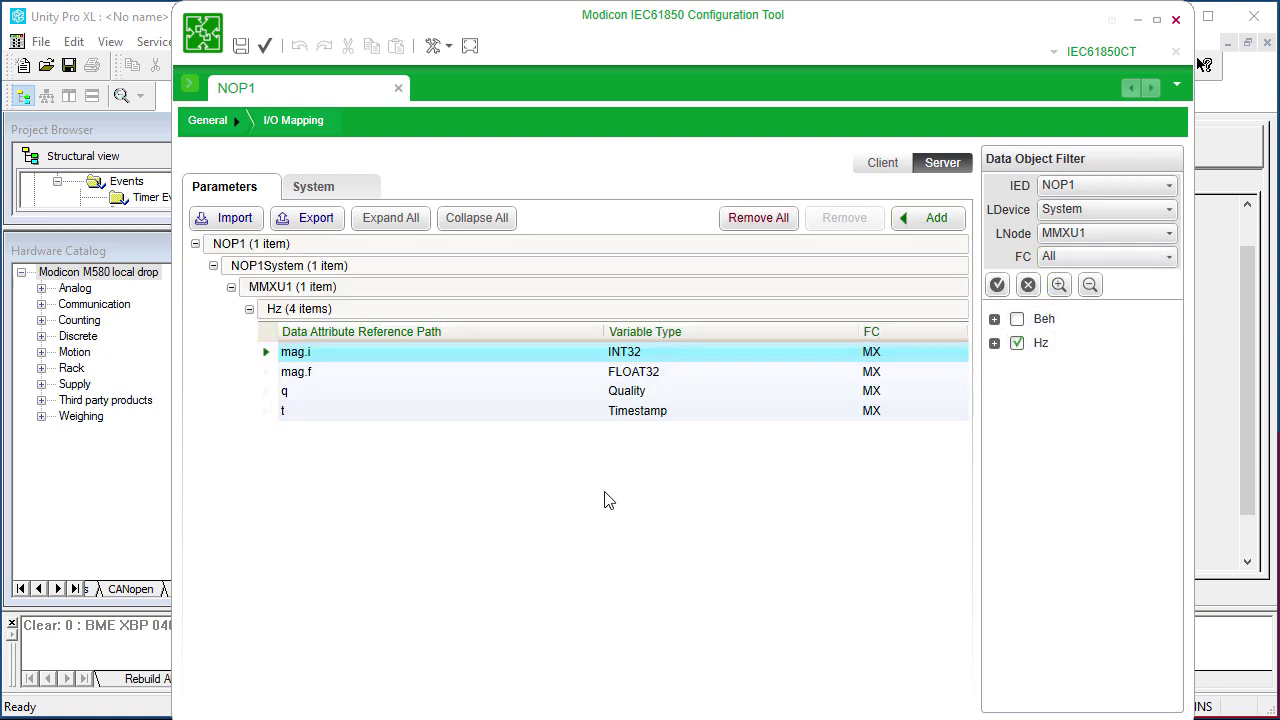
Step: Validate and save the configuration, then close the tool without saving again
{"action": "left_click", "coordinate": [265, 47]}
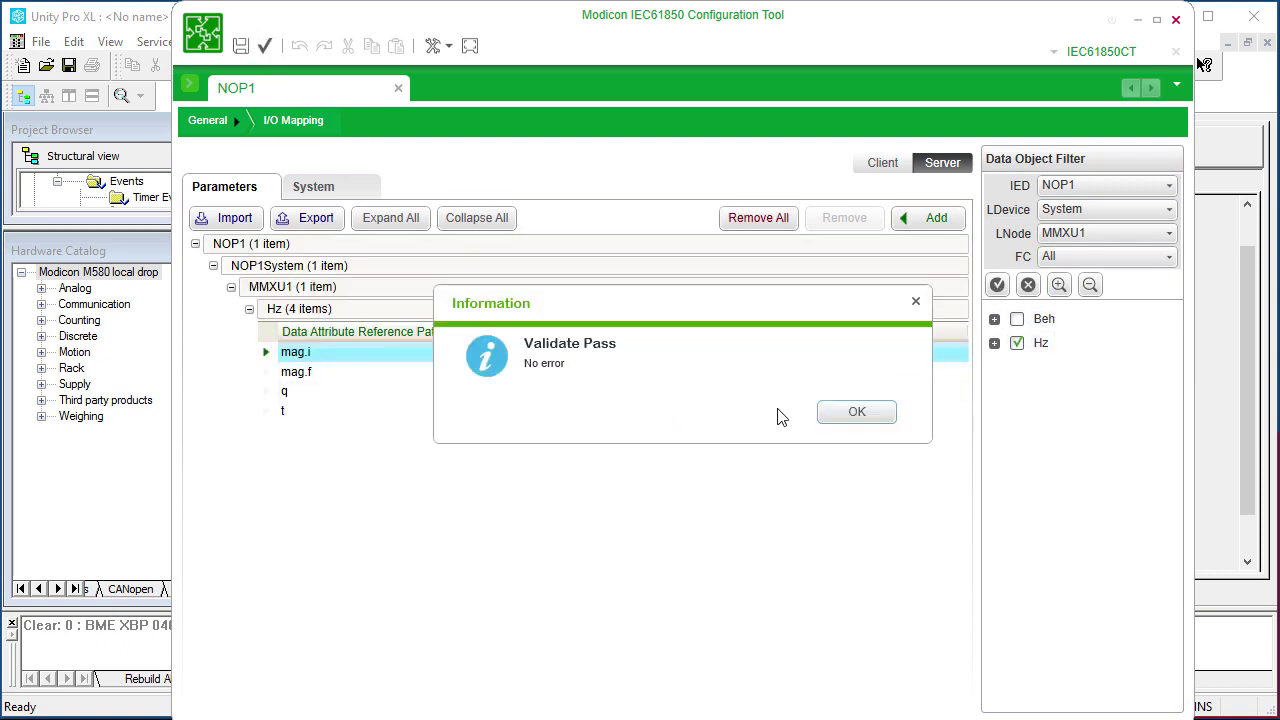
{"action": "left_click", "coordinate": [838, 413]}
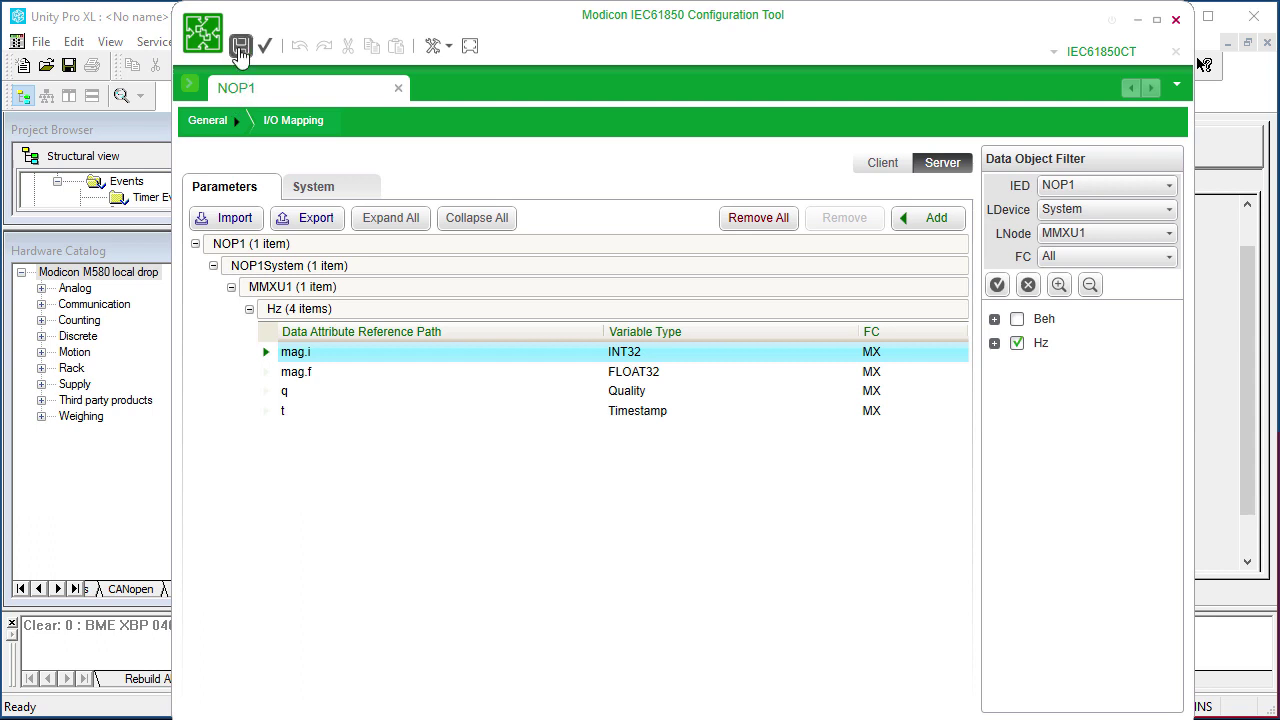
{"action": "left_click", "coordinate": [240, 45]}
{"action": "left_click", "coordinate": [1176, 19]}
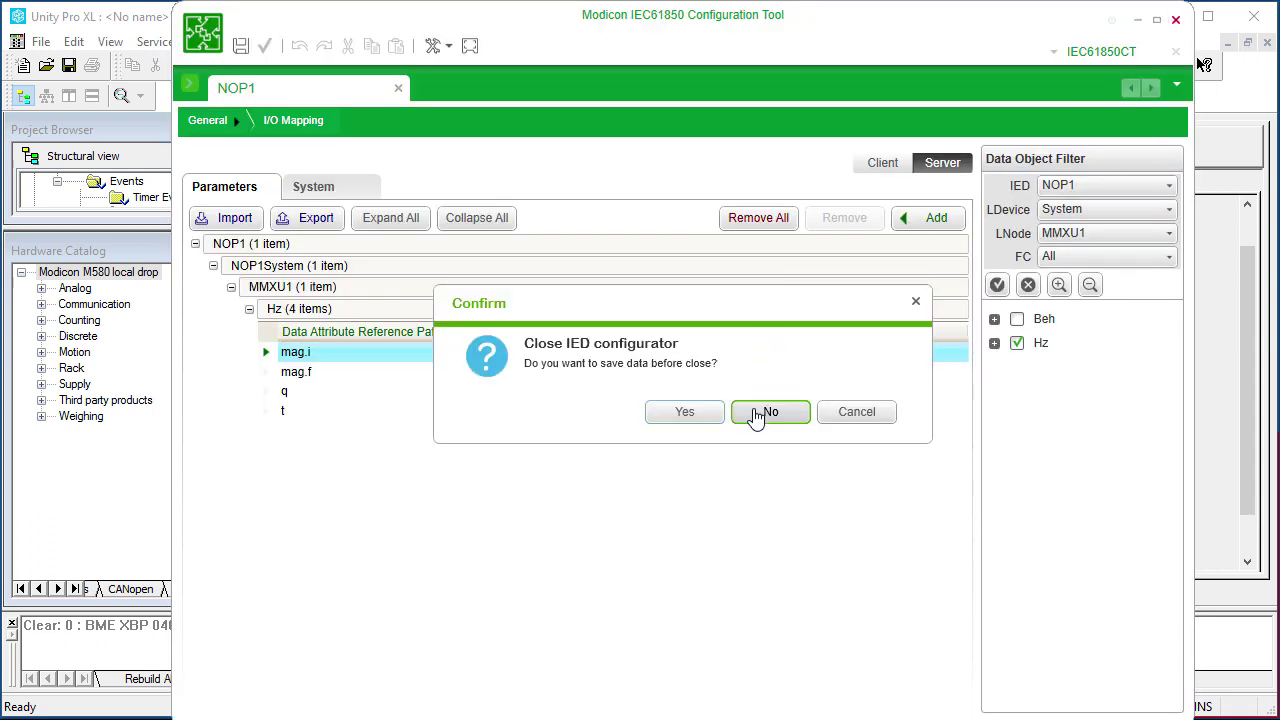
{"action": "left_click", "coordinate": [757, 416]}
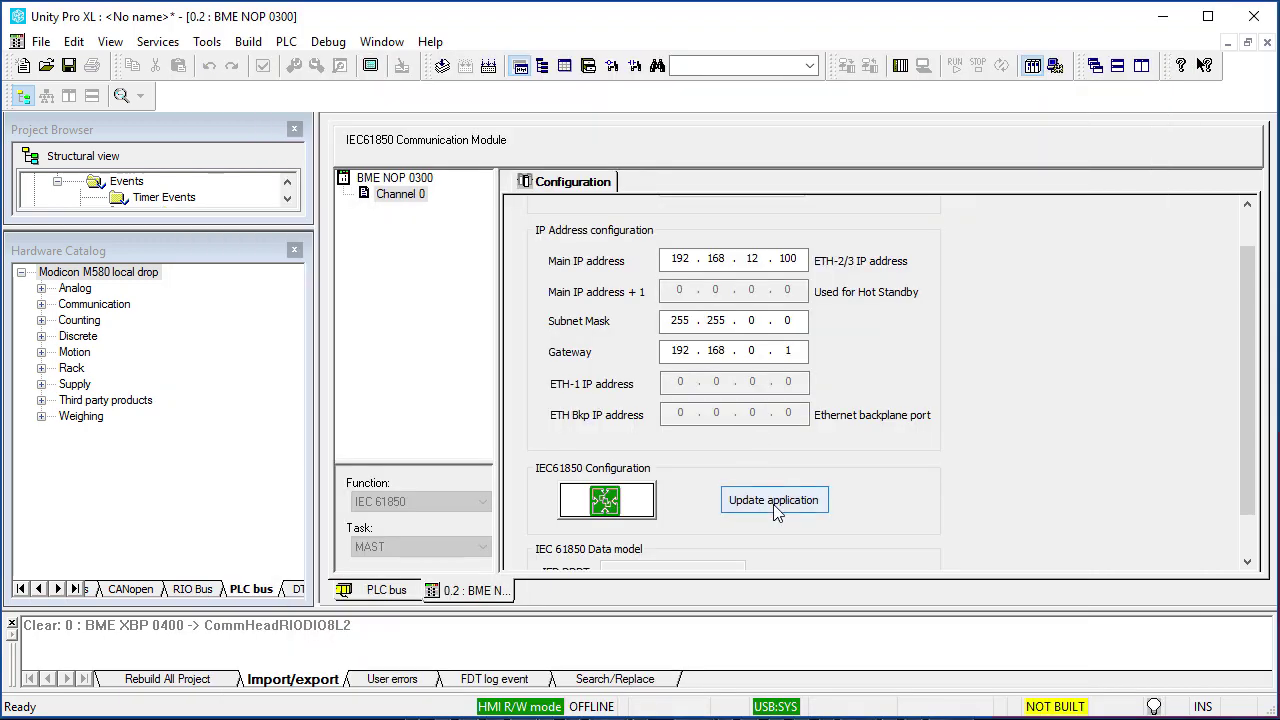
Step: Update the application with the IEC61850 variables and enable Data dictionary under PLC embedded data
{"action": "left_click", "coordinate": [773, 500]}
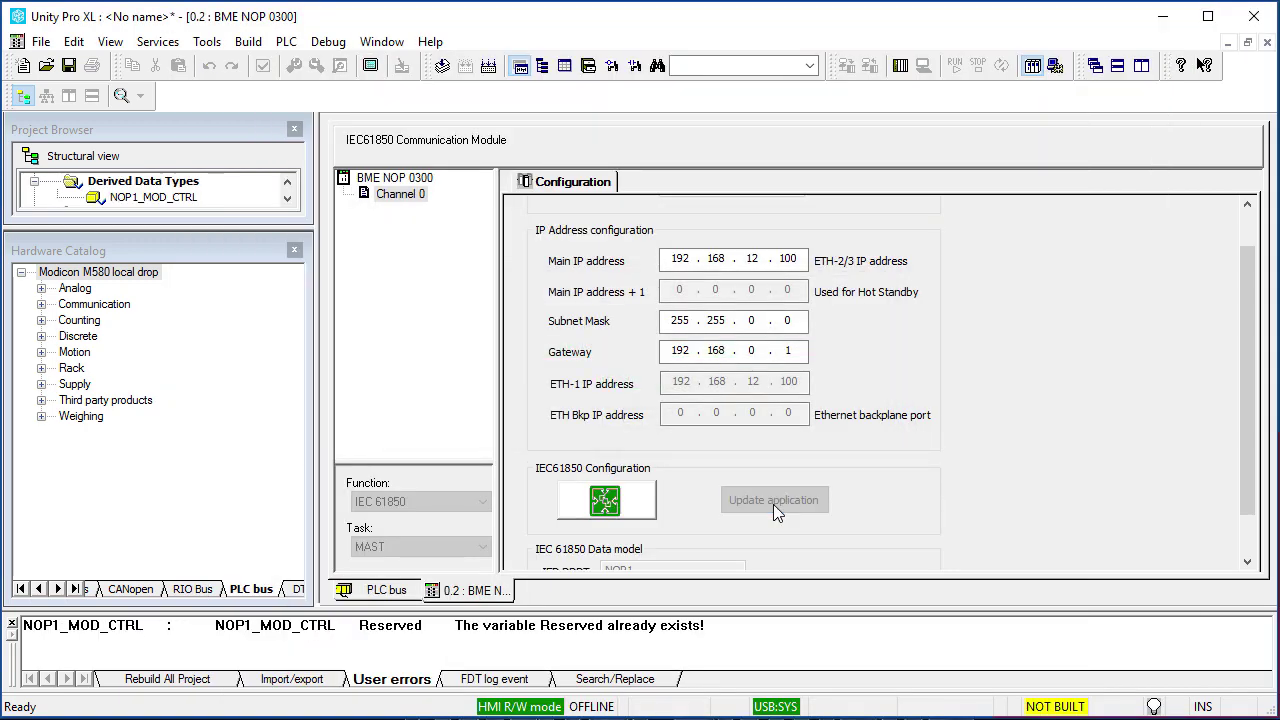
{"action": "left_click", "coordinate": [207, 41]}
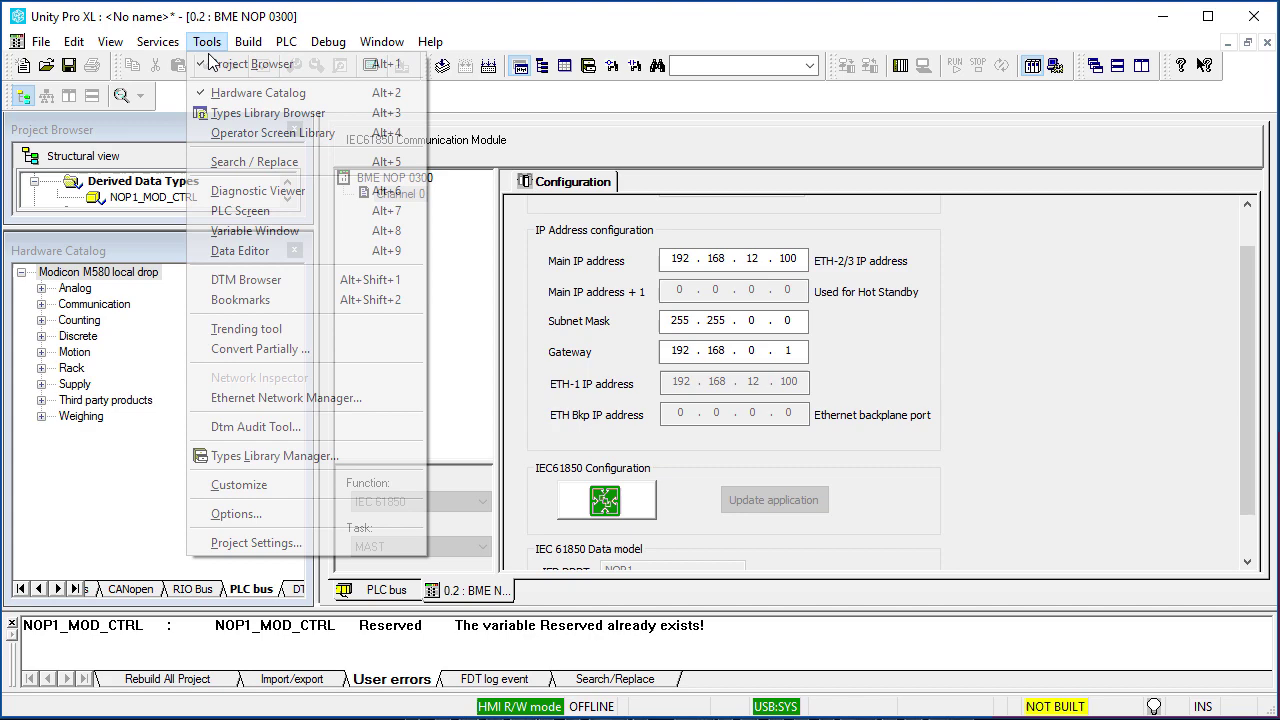
{"action": "left_click", "coordinate": [240, 542]}
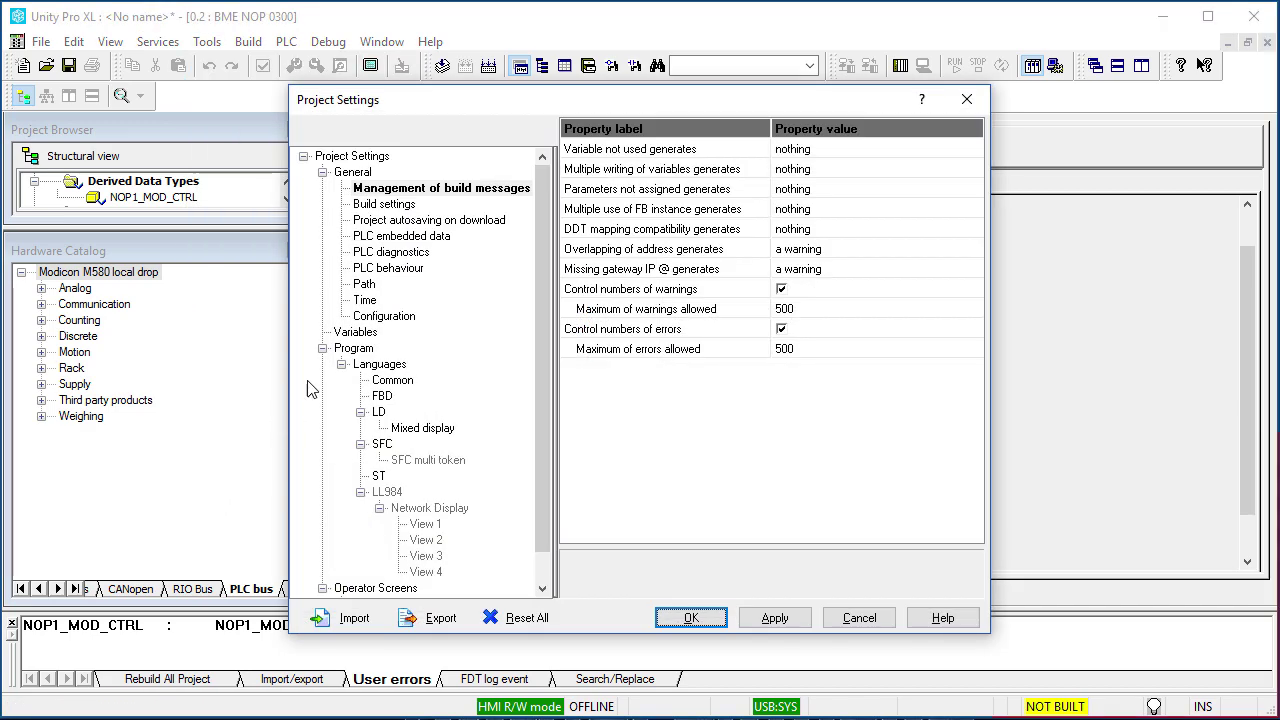
{"action": "left_click", "coordinate": [386, 240]}
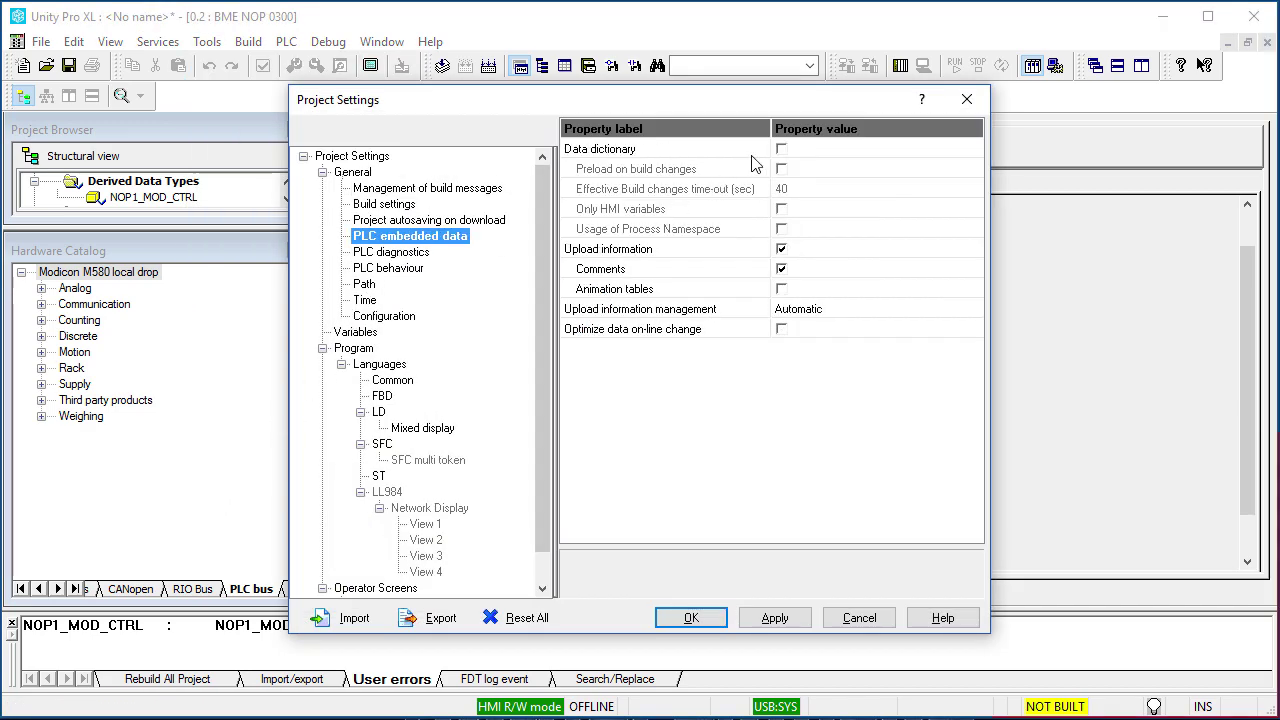
{"action": "left_click", "coordinate": [782, 150]}
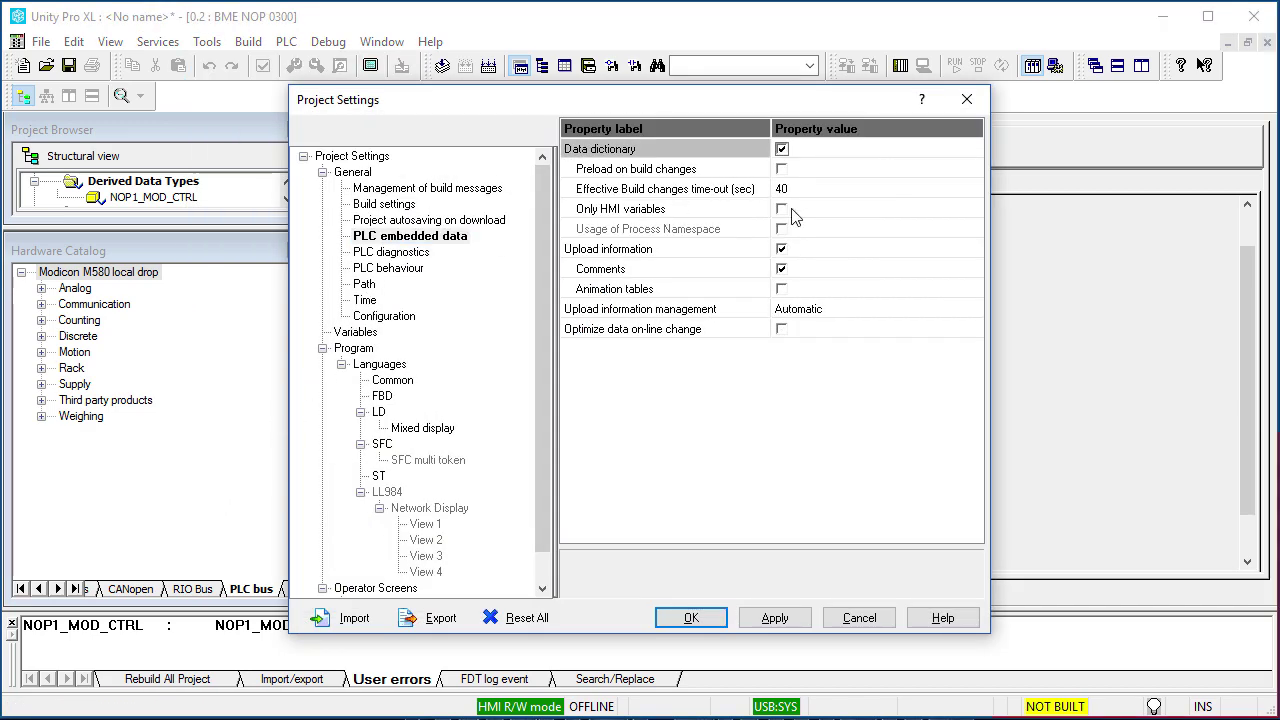
{"action": "left_click", "coordinate": [803, 619]}
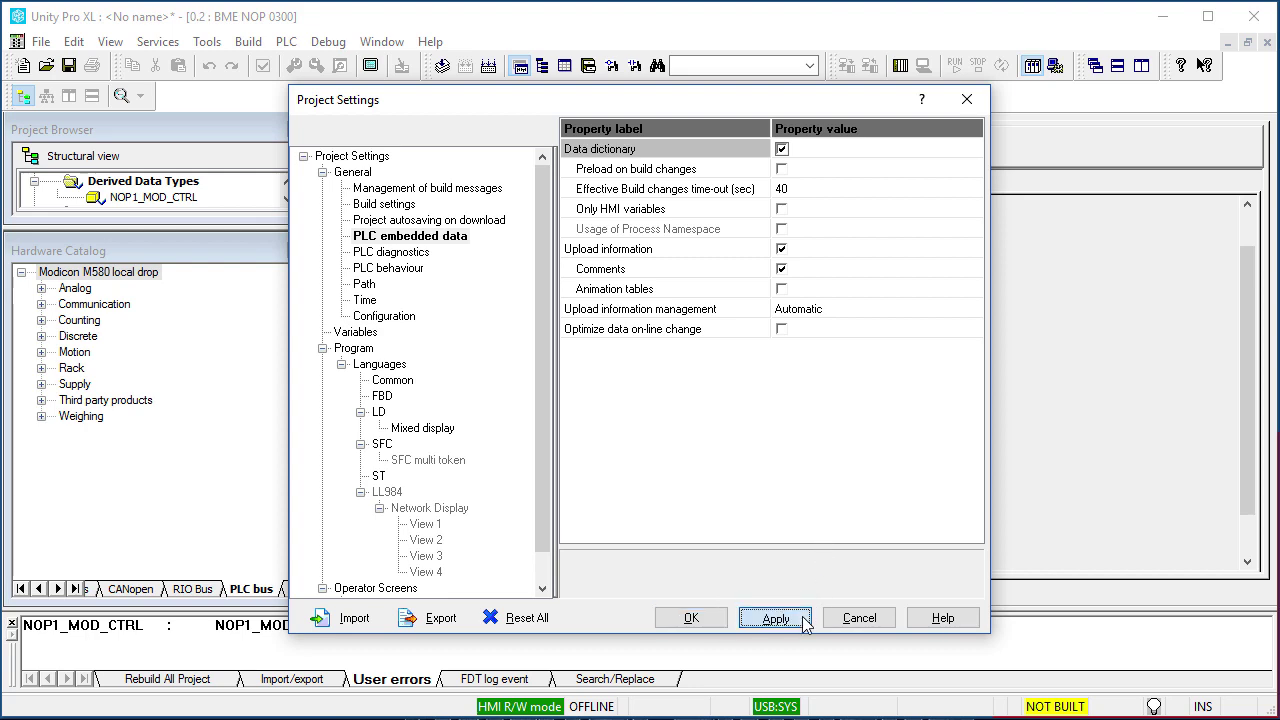
{"action": "left_click", "coordinate": [703, 618]}
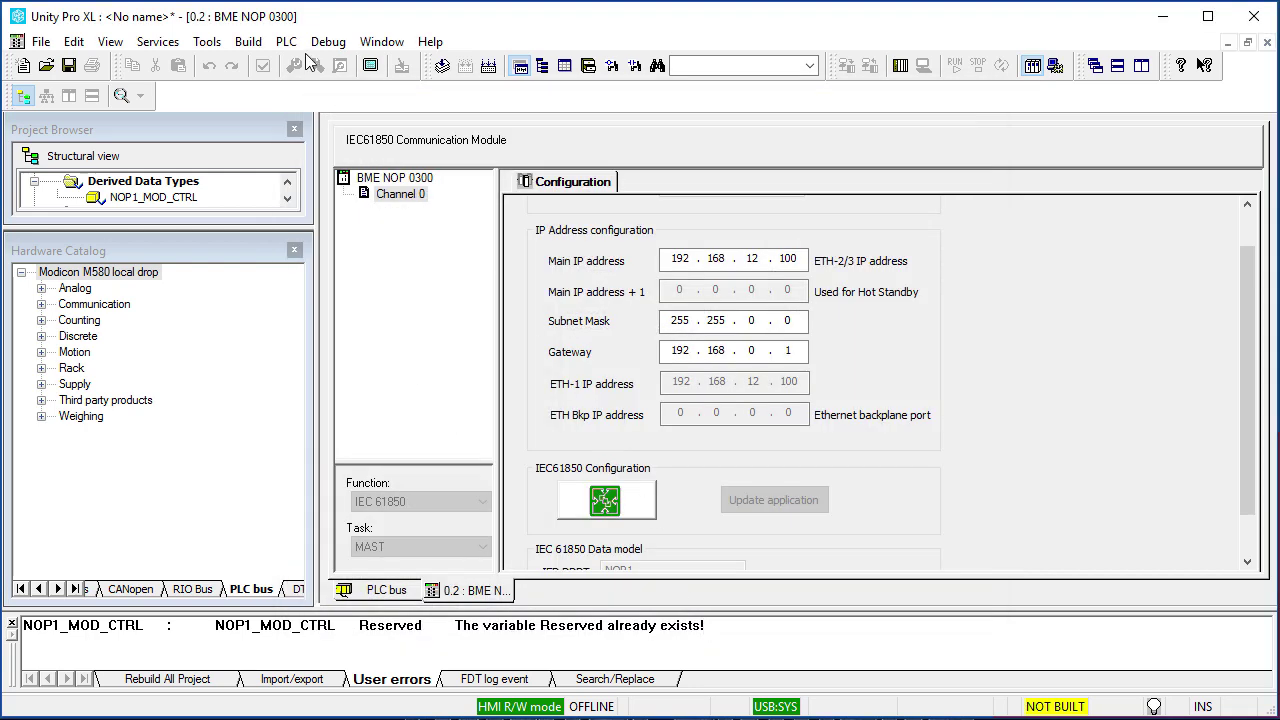
Step: Rebuild the whole project and set the PLC target address to SYS over USB, with a successful connection test
{"action": "left_click", "coordinate": [250, 45]}
{"action": "left_click", "coordinate": [265, 137]}
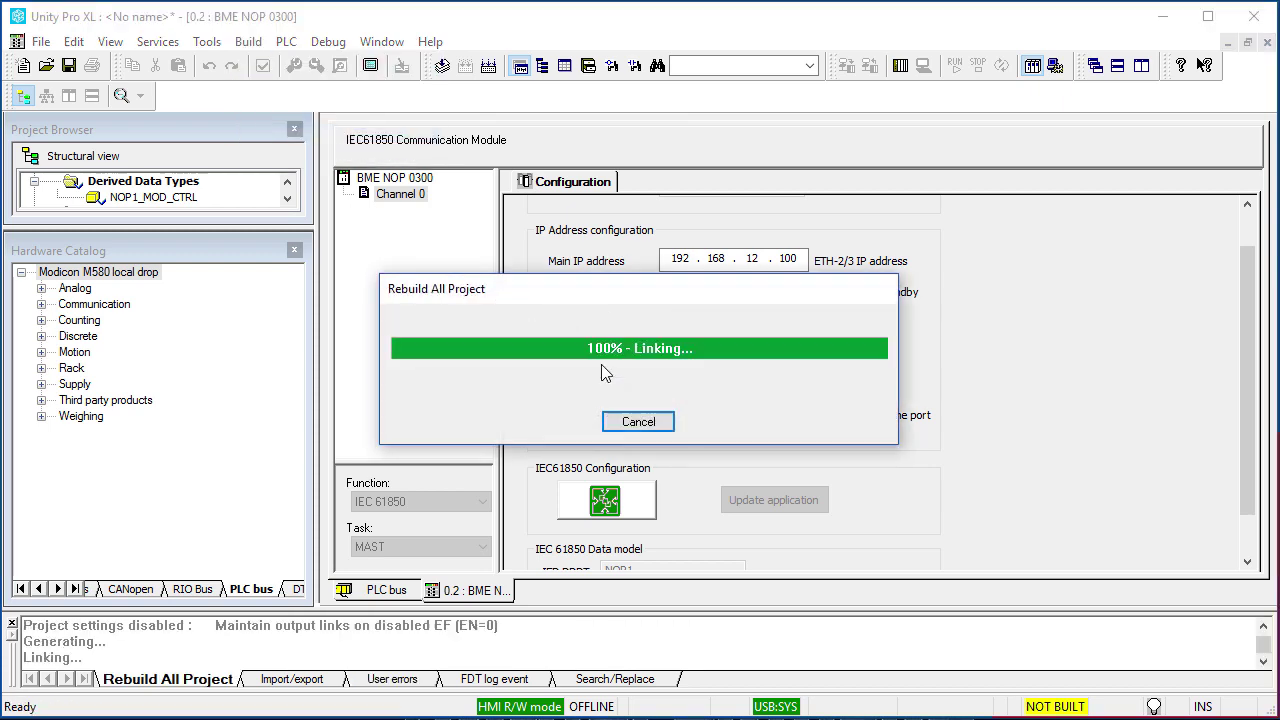
{"action": "left_click", "coordinate": [286, 41]}
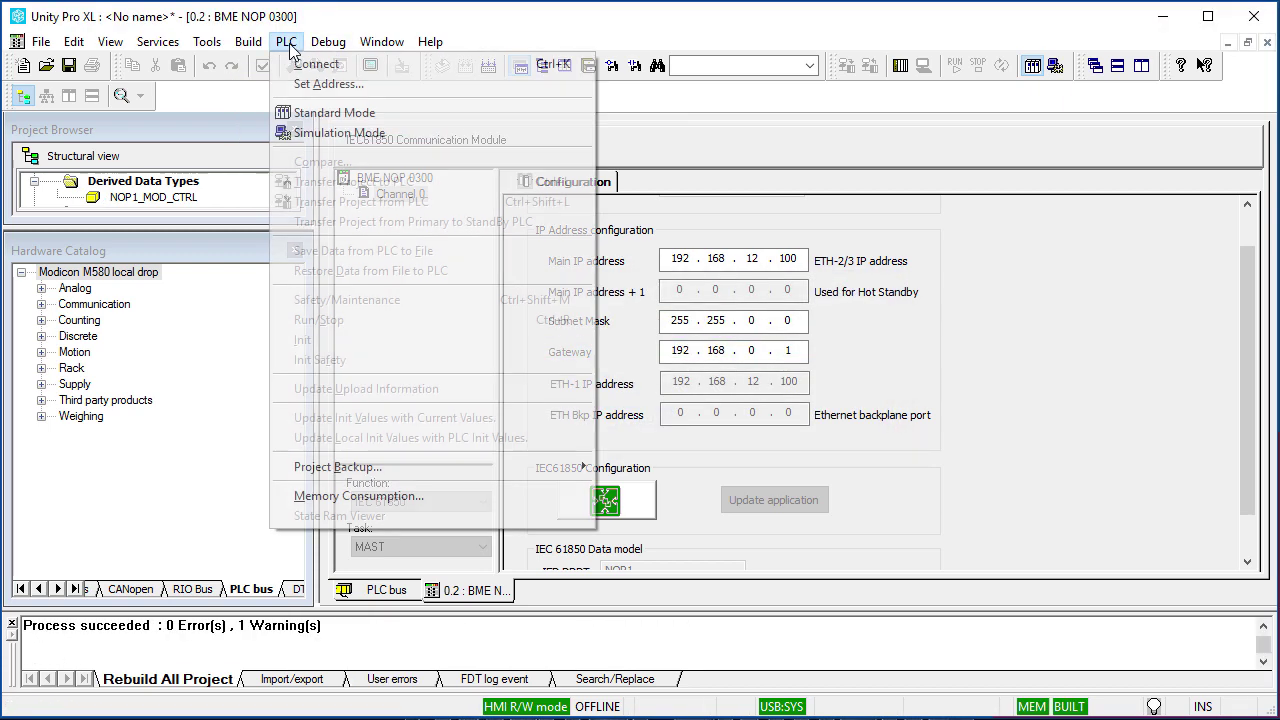
{"action": "left_click", "coordinate": [318, 84]}
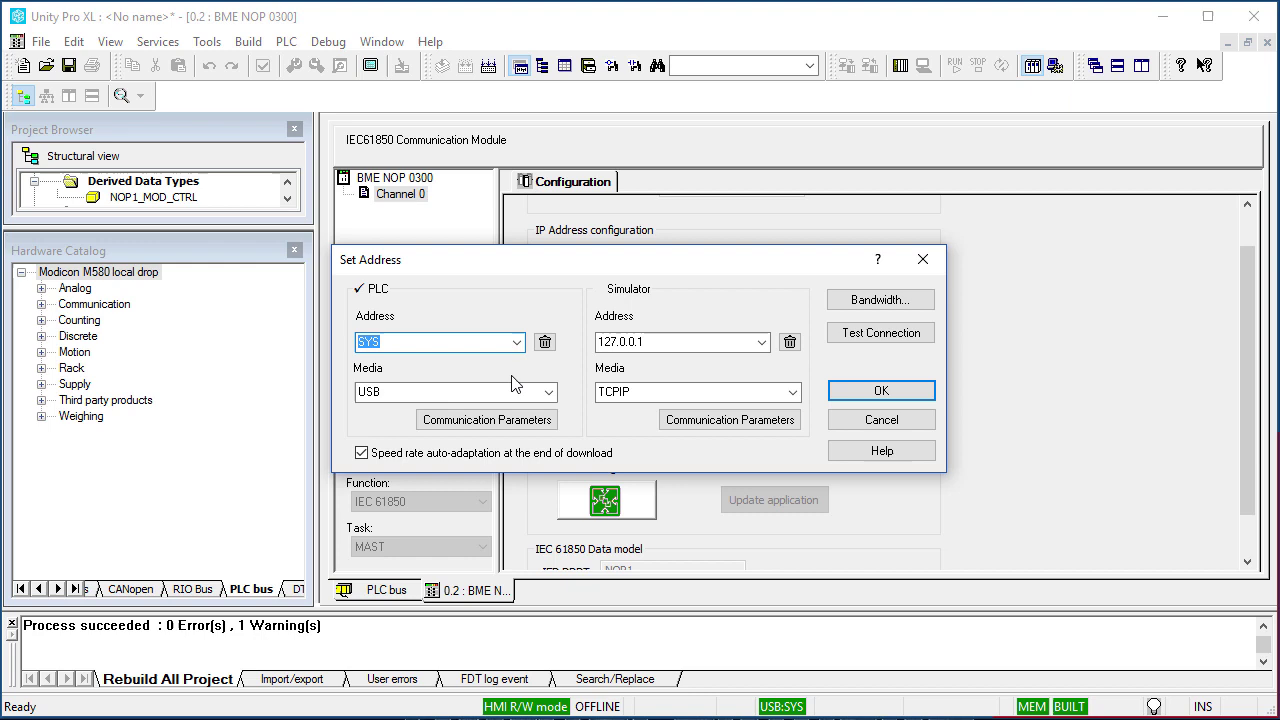
{"action": "left_click", "coordinate": [848, 332]}
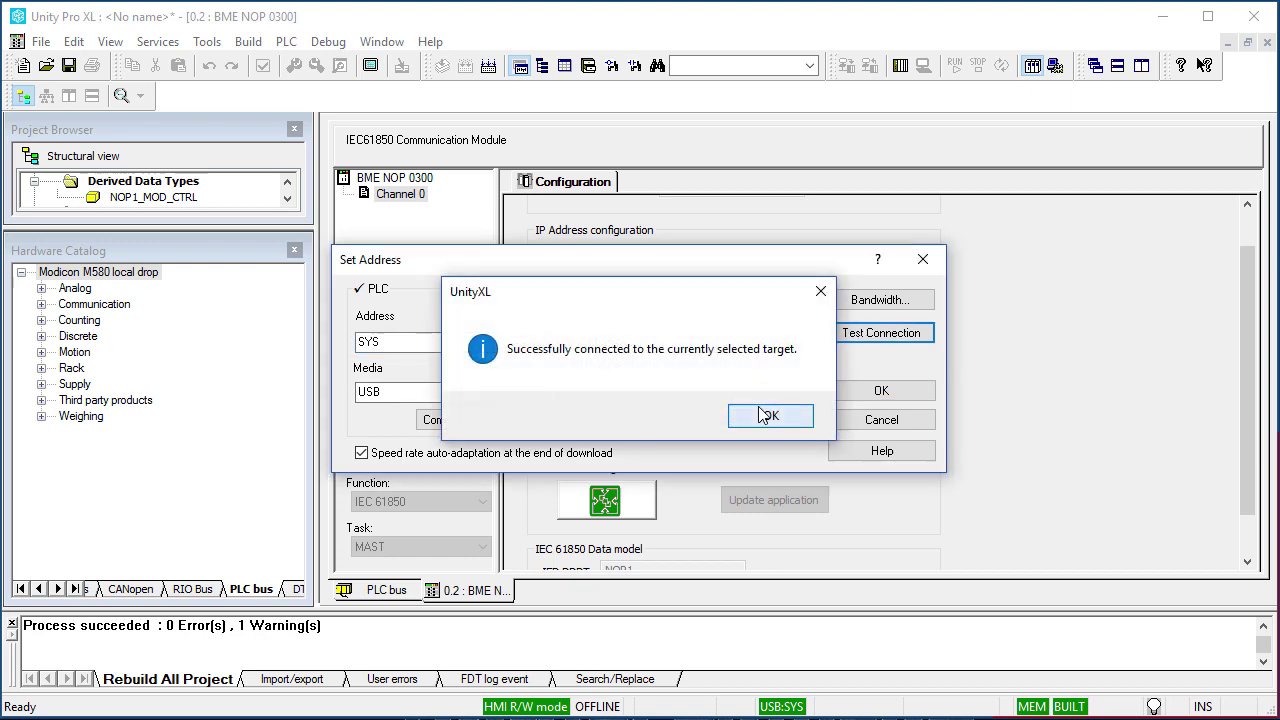
{"action": "left_click", "coordinate": [771, 415]}
{"action": "left_click", "coordinate": [881, 390]}
Step: Connect to the PLC and transfer the project with PLC Run after Transfer, confirming the stop and run prompts
{"action": "left_click", "coordinate": [286, 41]}
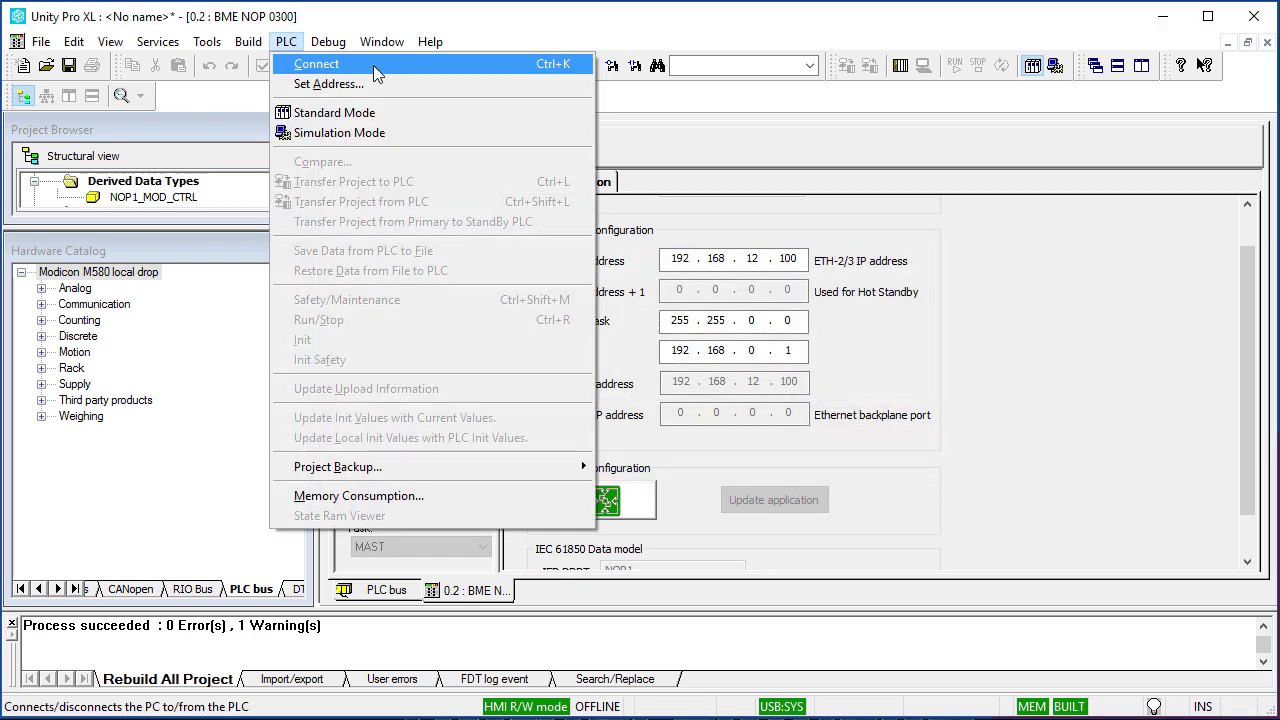
{"action": "left_click", "coordinate": [396, 68]}
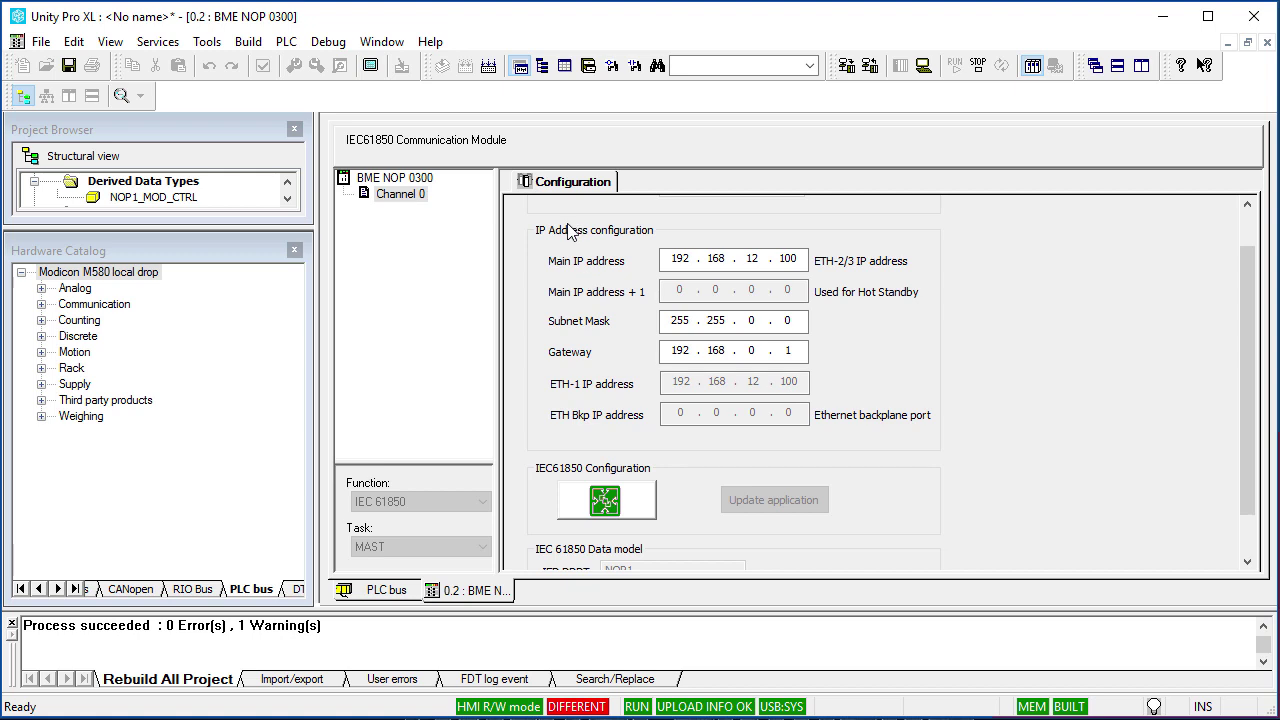
{"action": "left_click", "coordinate": [286, 41]}
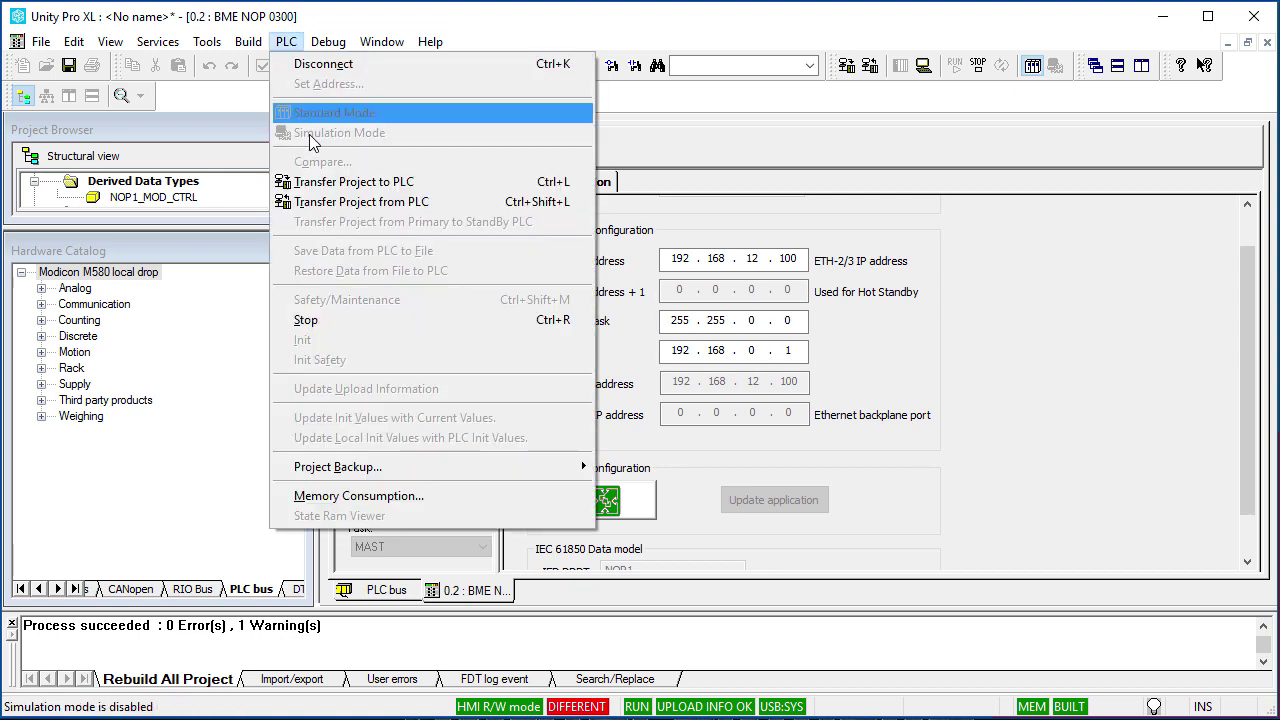
{"action": "left_click", "coordinate": [468, 190]}
{"action": "left_click", "coordinate": [341, 424]}
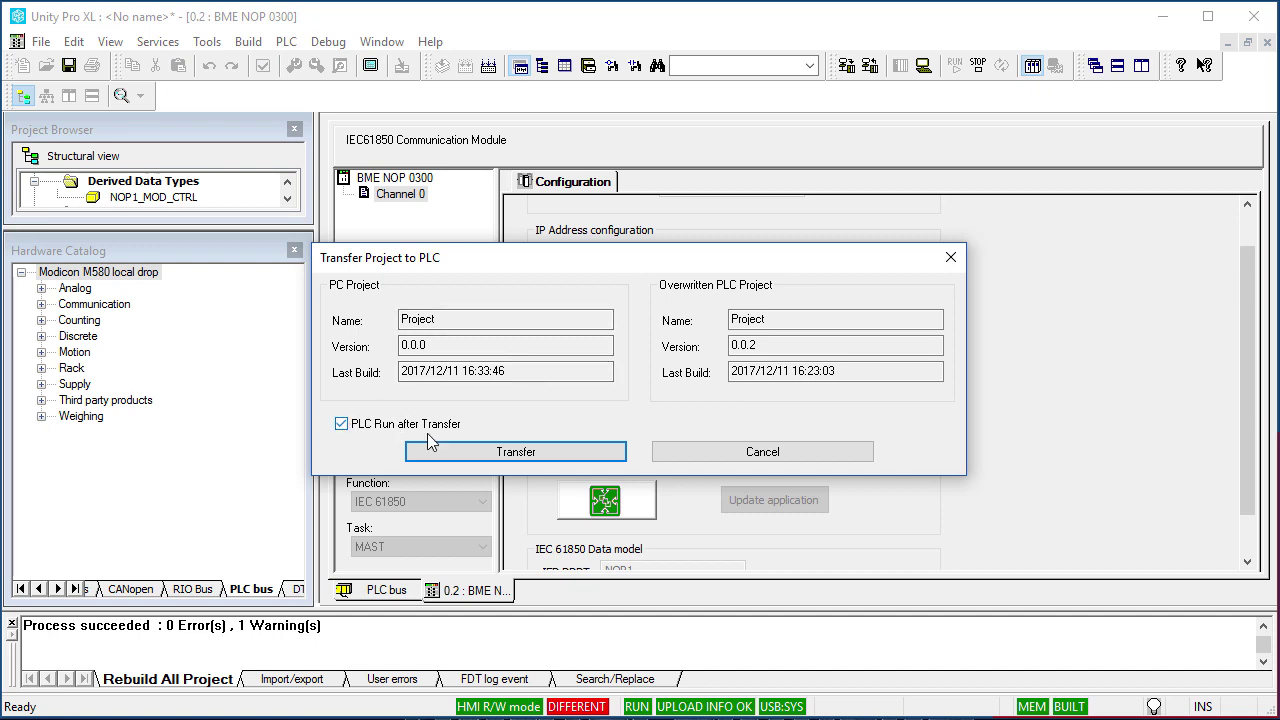
{"action": "left_click", "coordinate": [557, 453]}
{"action": "left_click", "coordinate": [620, 449]}
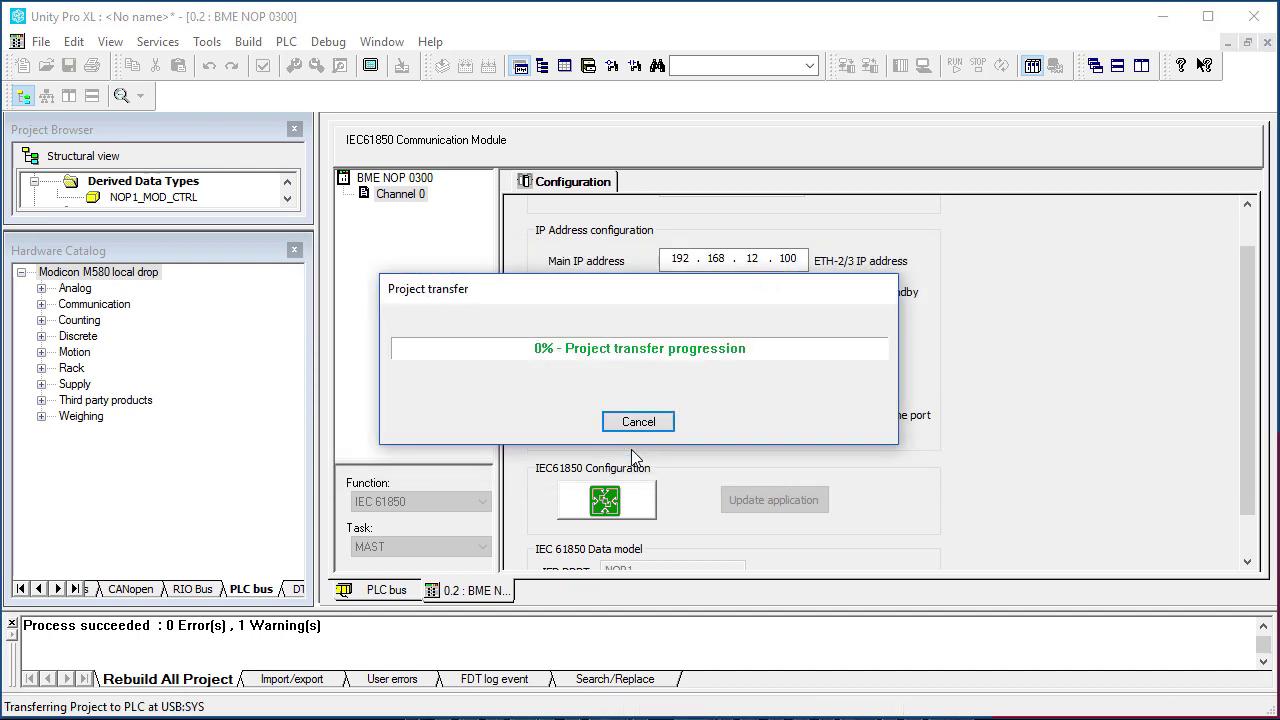
{"action": "left_click", "coordinate": [631, 449]}
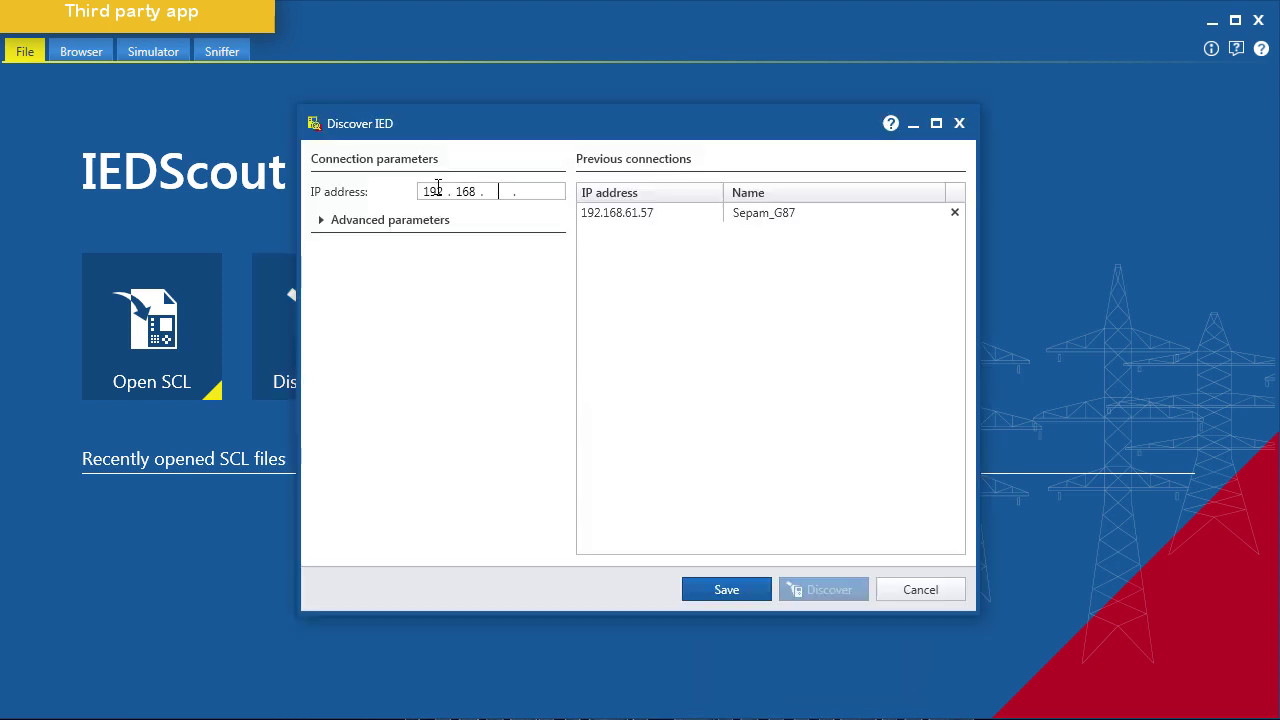
Step: Discover the IED at 192.168.12.100 and start the Sniffer capture
{"action": "type", "text": "2 . 168 . 12 . 100"}
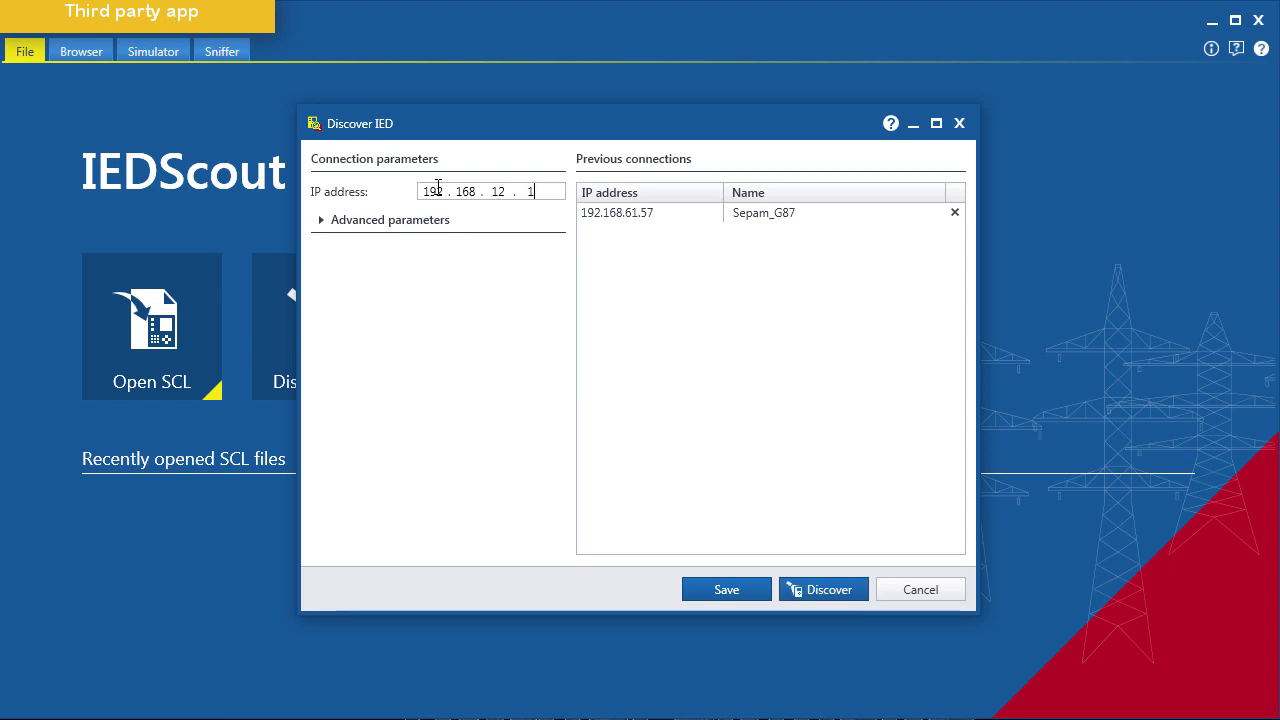
{"action": "left_click", "coordinate": [811, 597]}
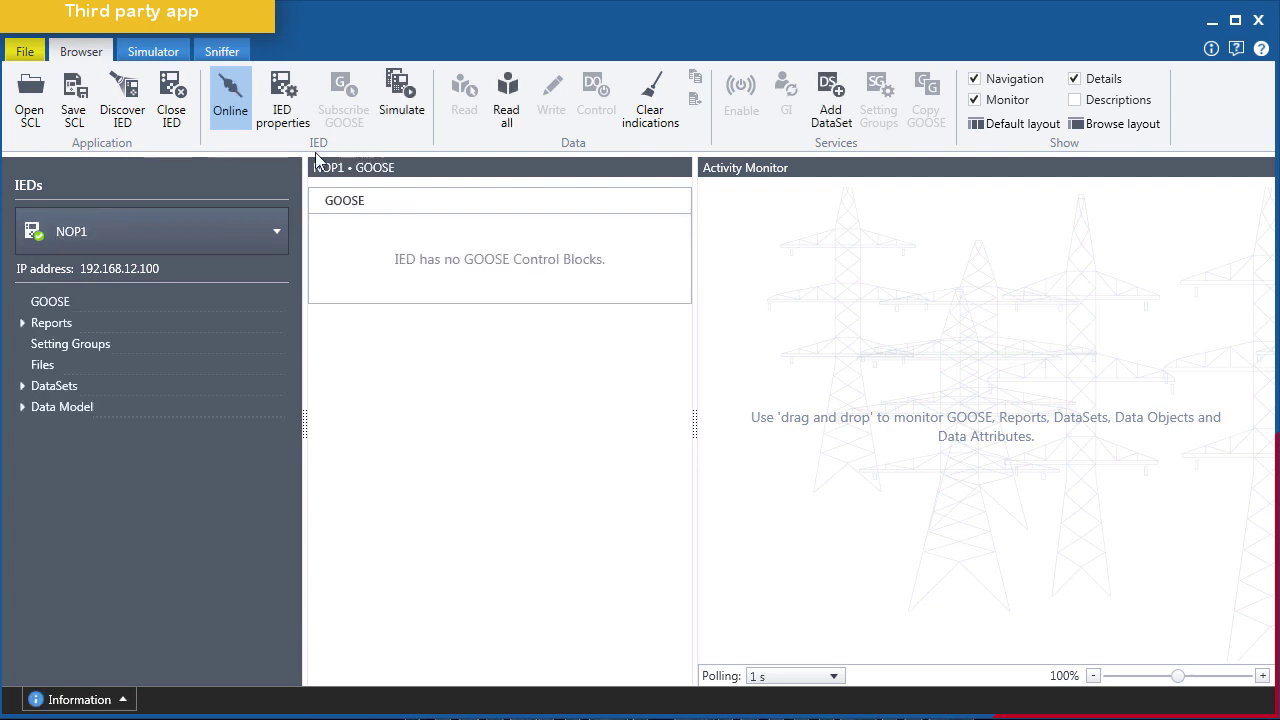
{"action": "left_click", "coordinate": [229, 53]}
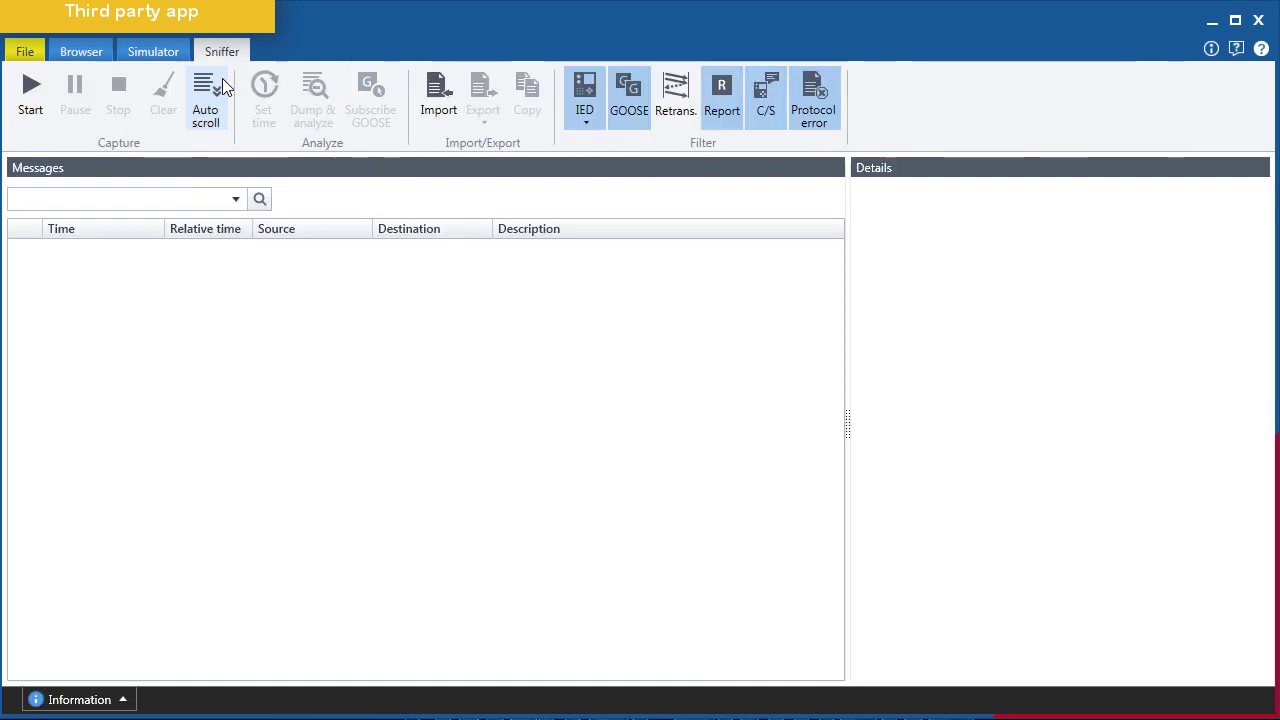
{"action": "left_click", "coordinate": [30, 95]}
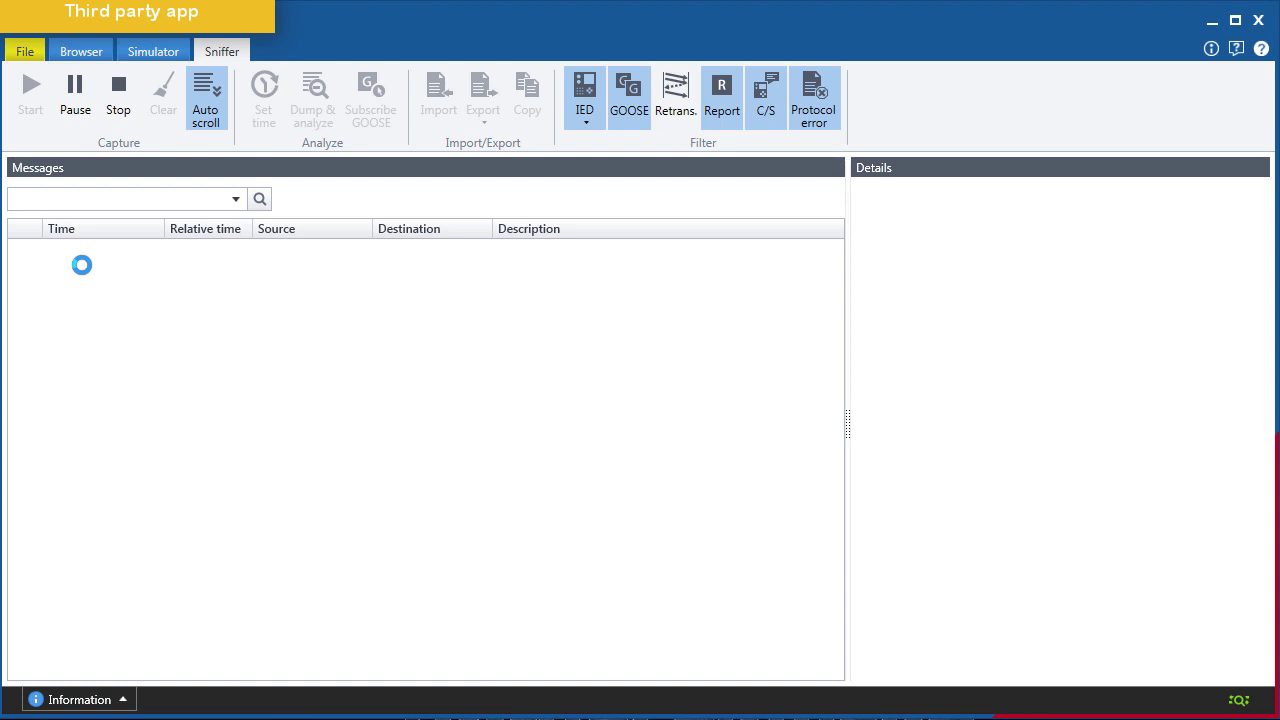
Step: In the Browser, expand Reports > System > LLN0 and select urcbMMXU101
{"action": "left_click", "coordinate": [81, 52]}
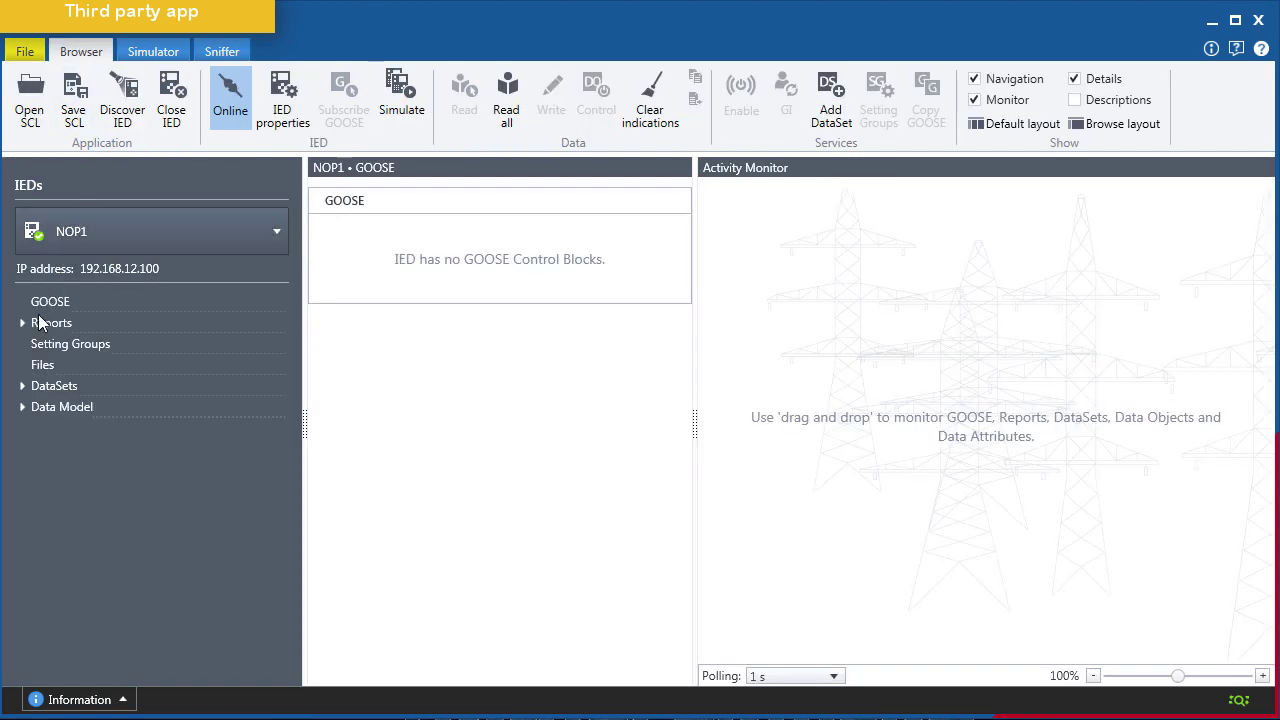
{"action": "left_click", "coordinate": [38, 322]}
{"action": "left_click", "coordinate": [41, 342]}
{"action": "left_click", "coordinate": [59, 363]}
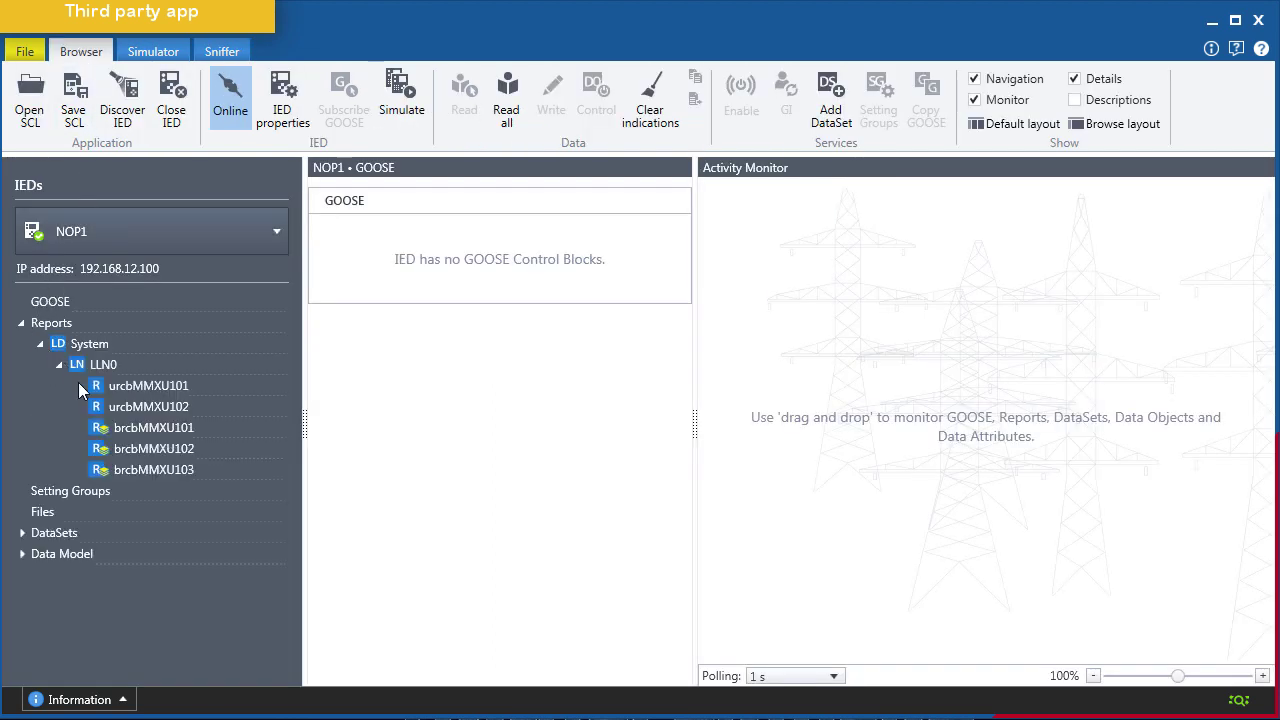
{"action": "left_click", "coordinate": [156, 388]}
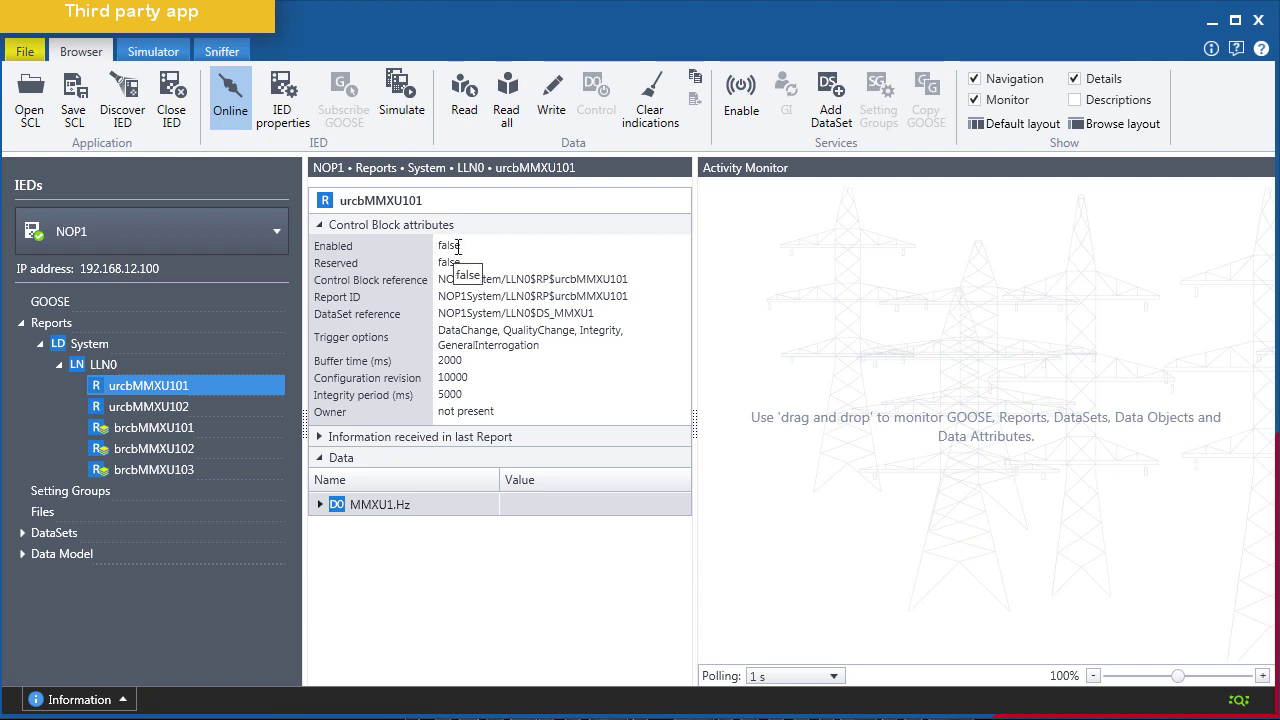
Step: Enable urcbMMXU101 from the Enable Report dialog, keeping the default trigger options
{"action": "left_click", "coordinate": [741, 95]}
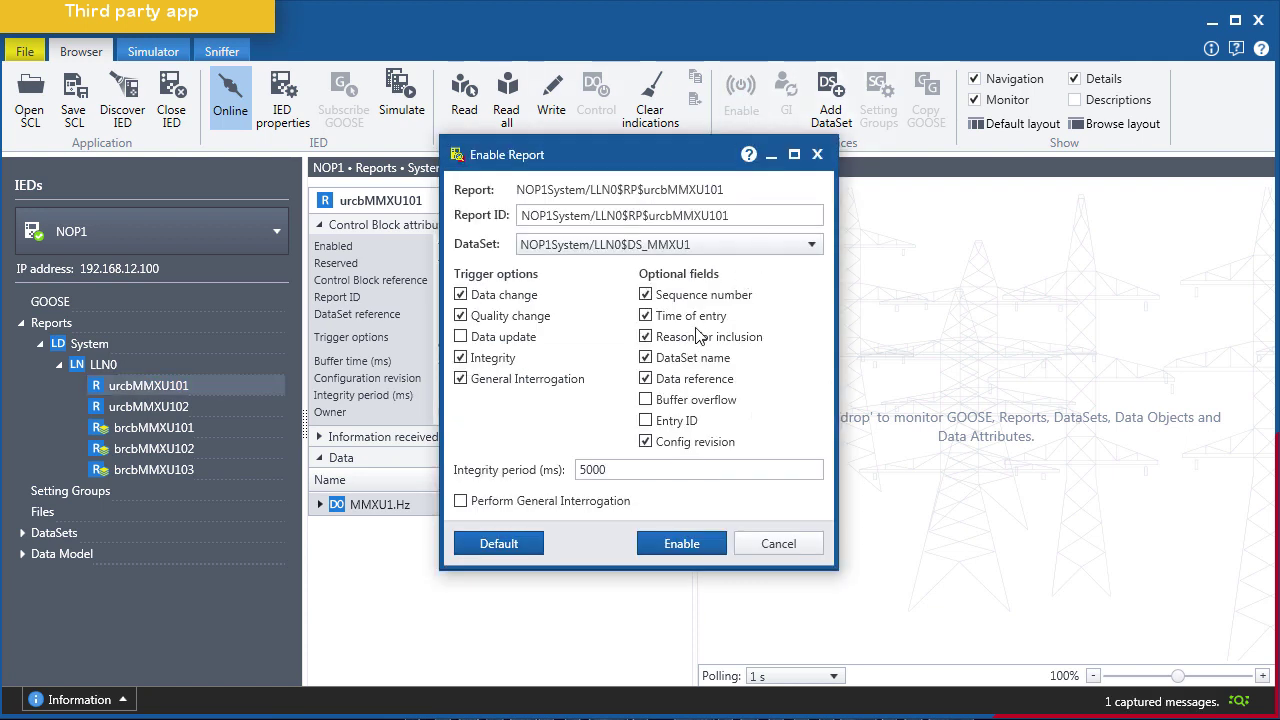
{"action": "left_click", "coordinate": [692, 548]}
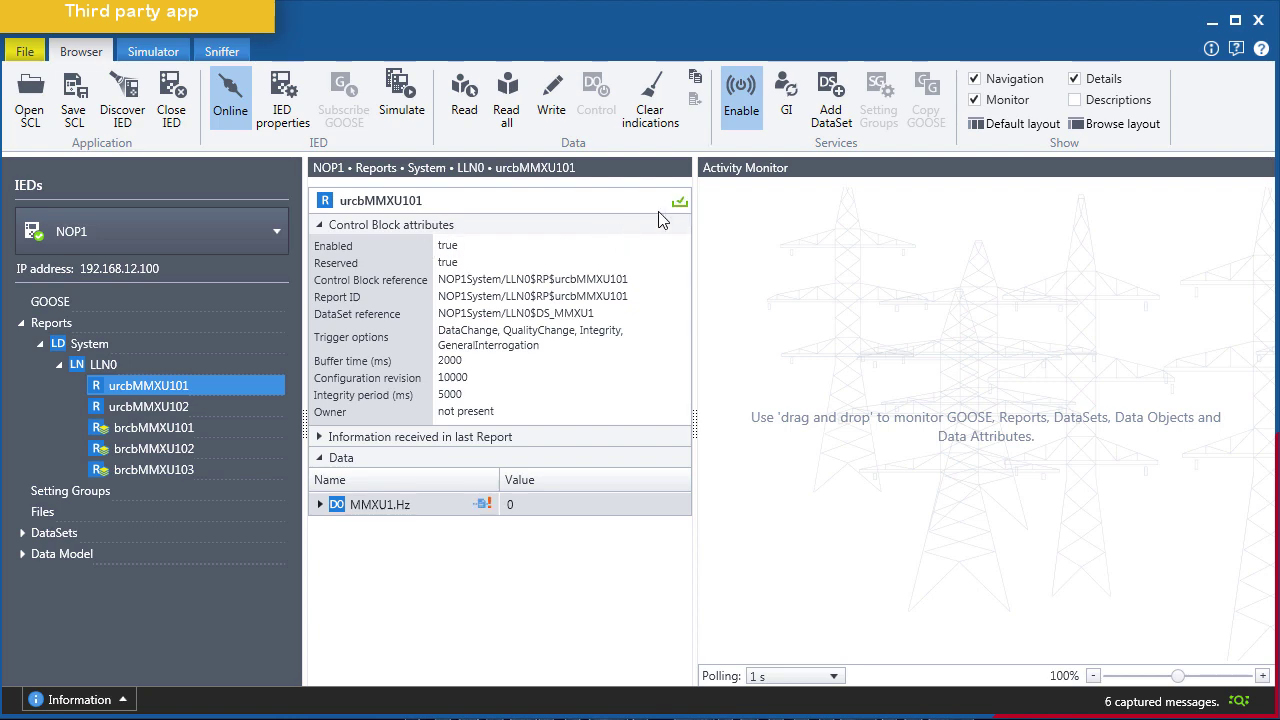
Step: In the Sniffer list, inspect the SetURCBValues Resv write and the first three Integrity reports
{"action": "left_click", "coordinate": [226, 54]}
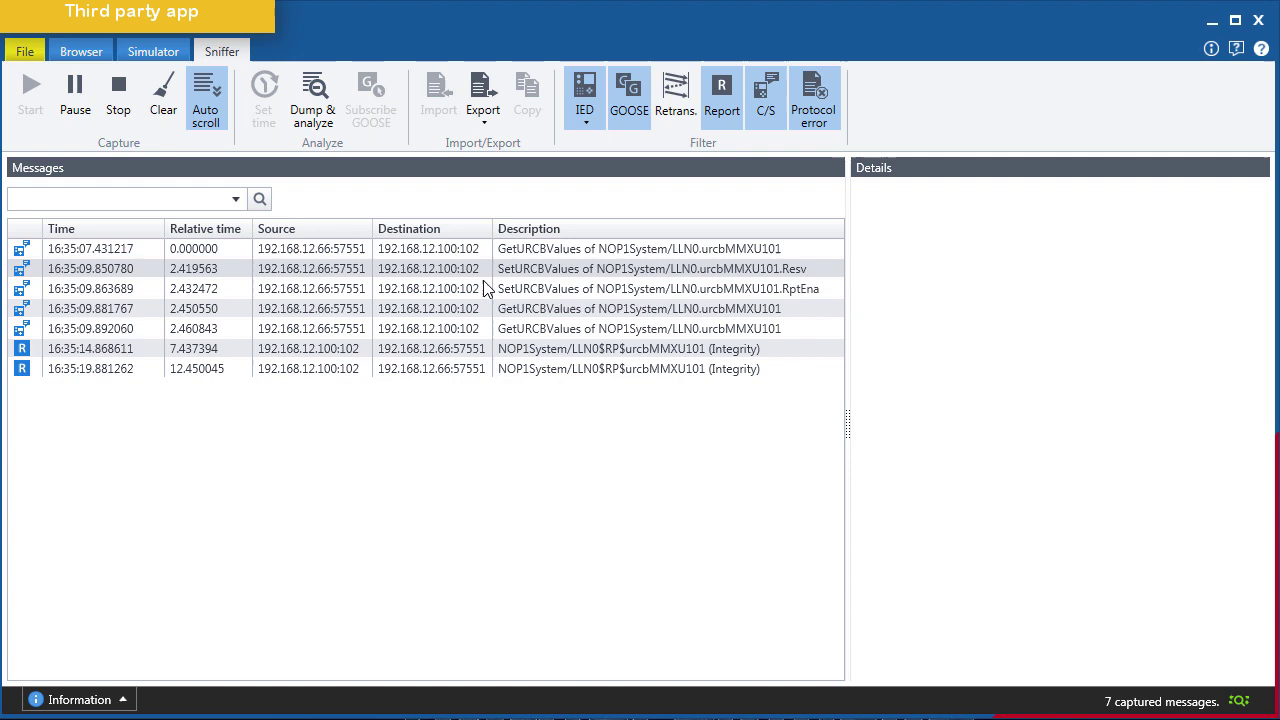
{"action": "left_click", "coordinate": [539, 271]}
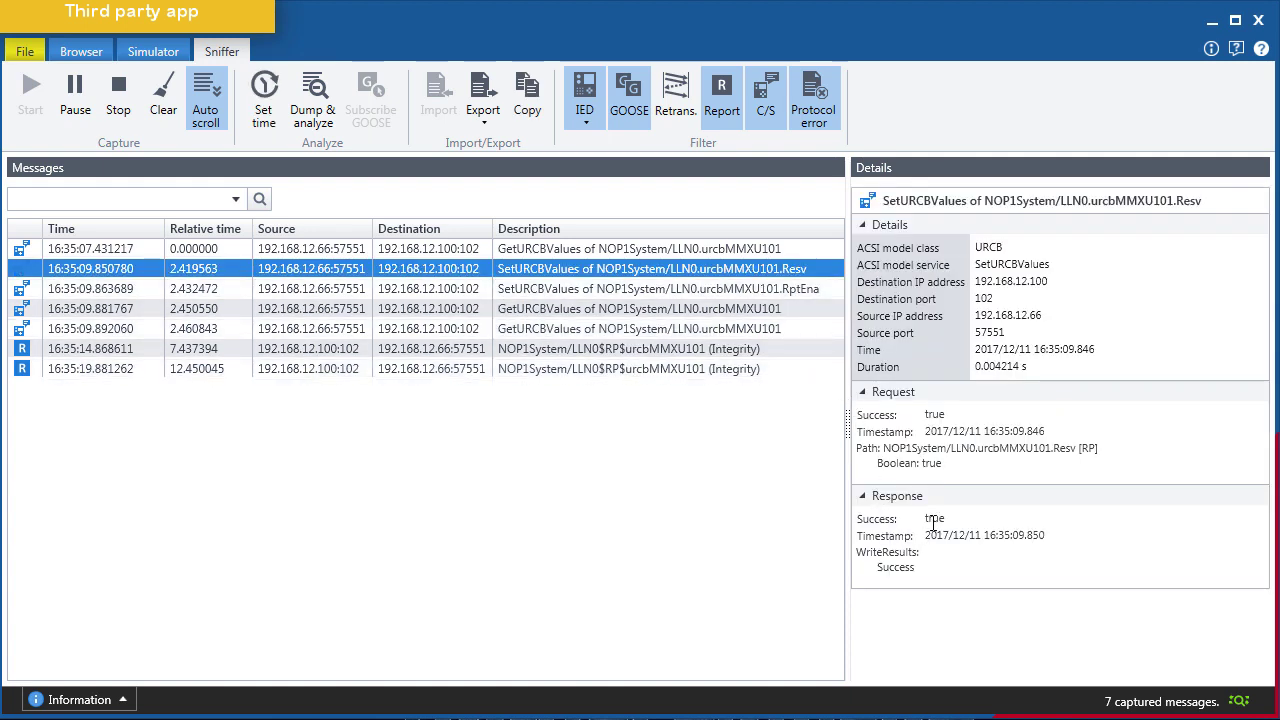
{"action": "left_click", "coordinate": [712, 348]}
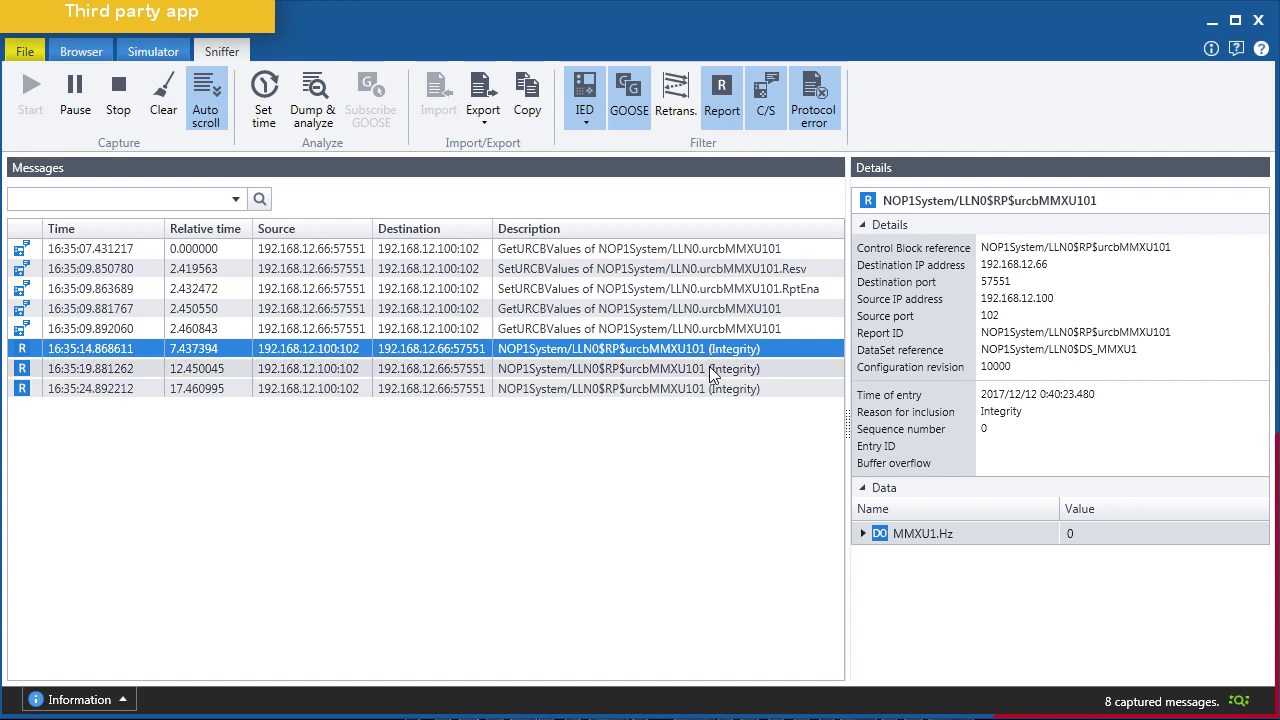
{"action": "left_click", "coordinate": [712, 369]}
{"action": "left_click", "coordinate": [712, 390]}
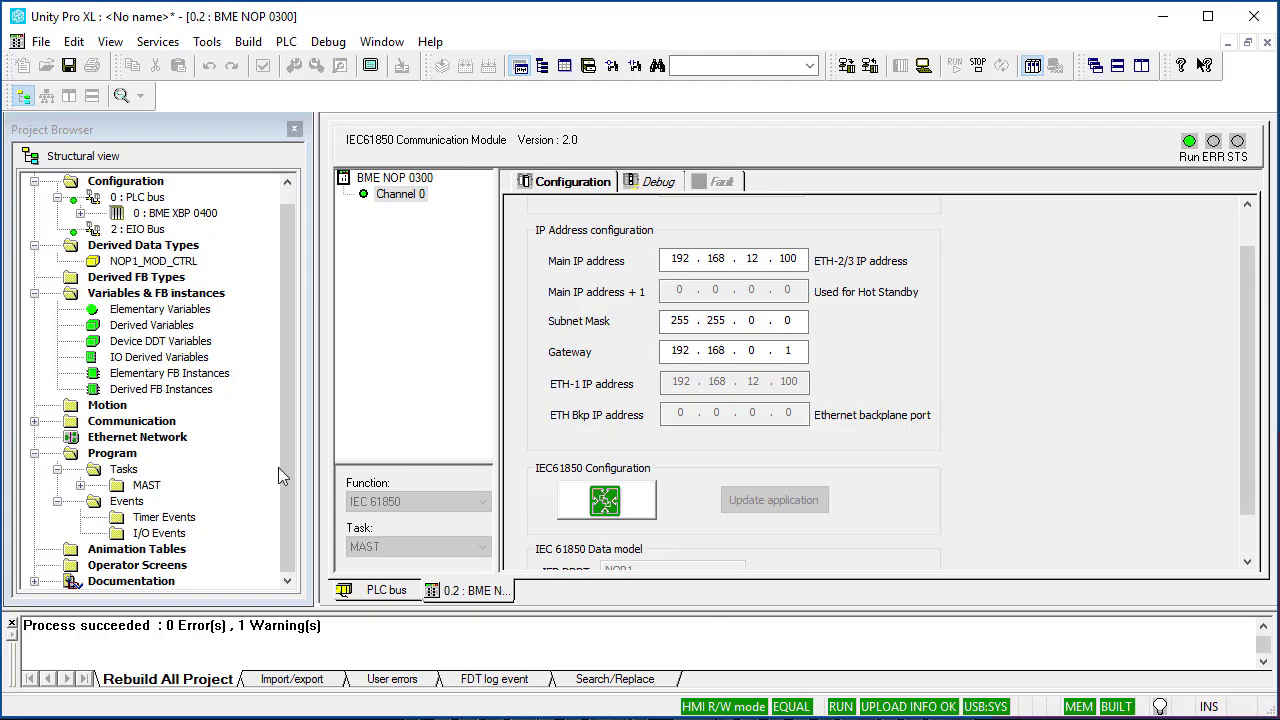
Step: Create an animation table holding the NOP1_NOP1 and NOP1_MOD_INFO variables
{"action": "double_click", "coordinate": [128, 293]}
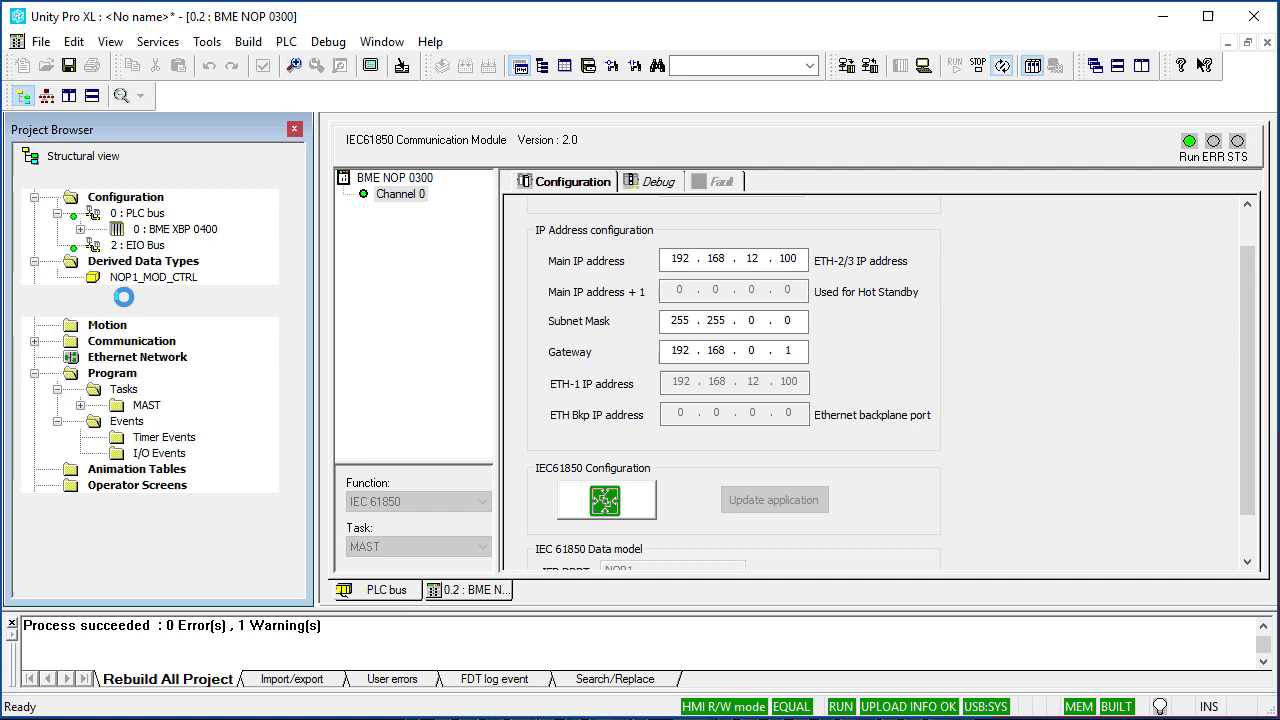
{"action": "left_click", "coordinate": [419, 266]}
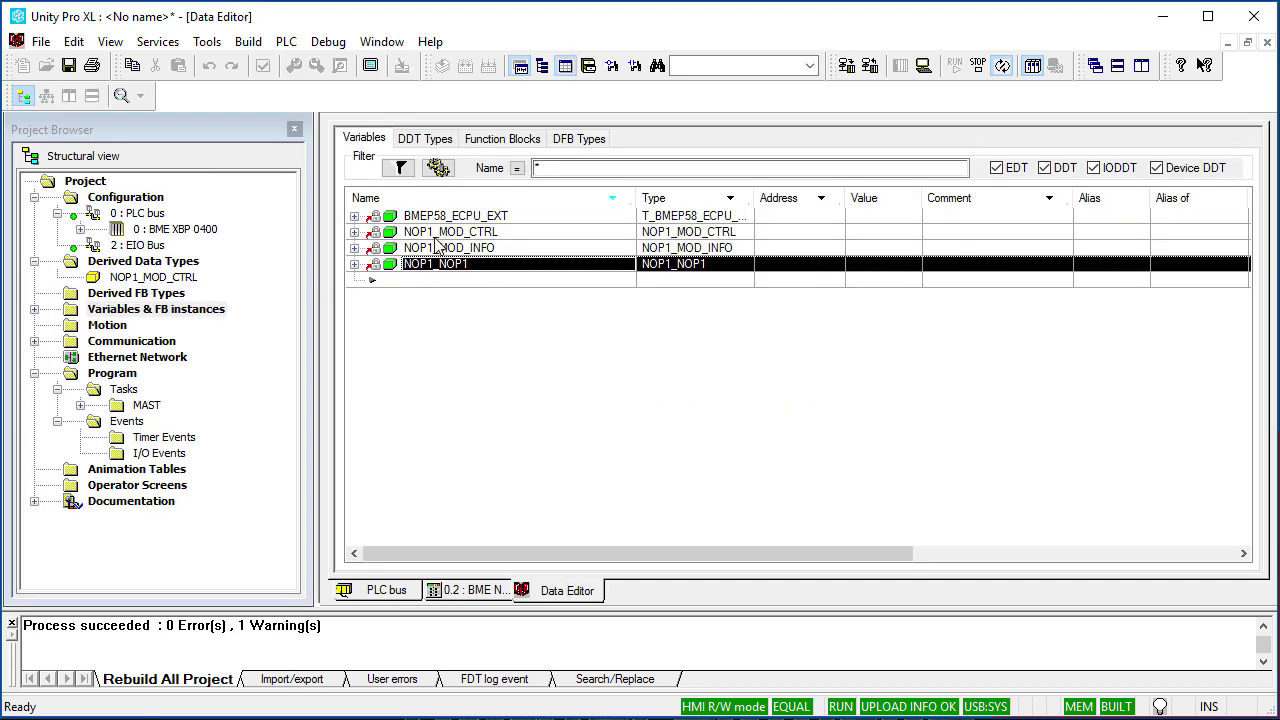
{"action": "left_click", "coordinate": [441, 249], "text": "shift"}
{"action": "right_click", "coordinate": [441, 249]}
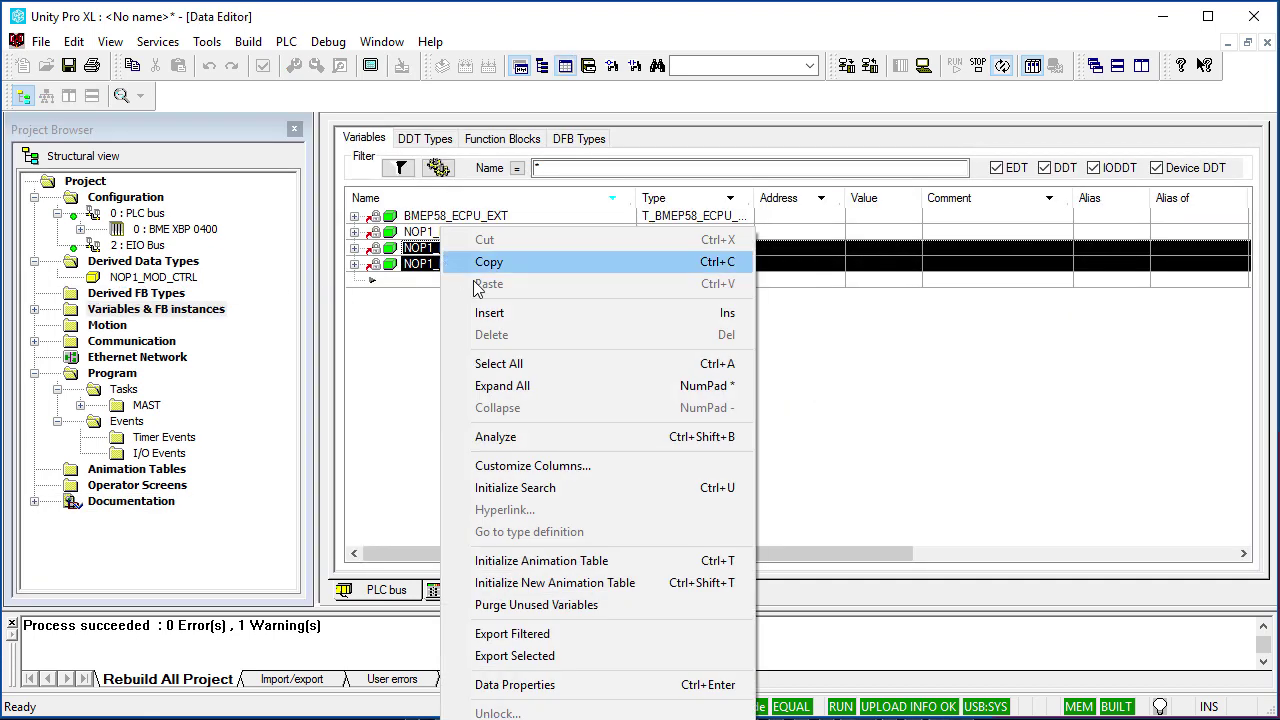
{"action": "left_click", "coordinate": [640, 561]}
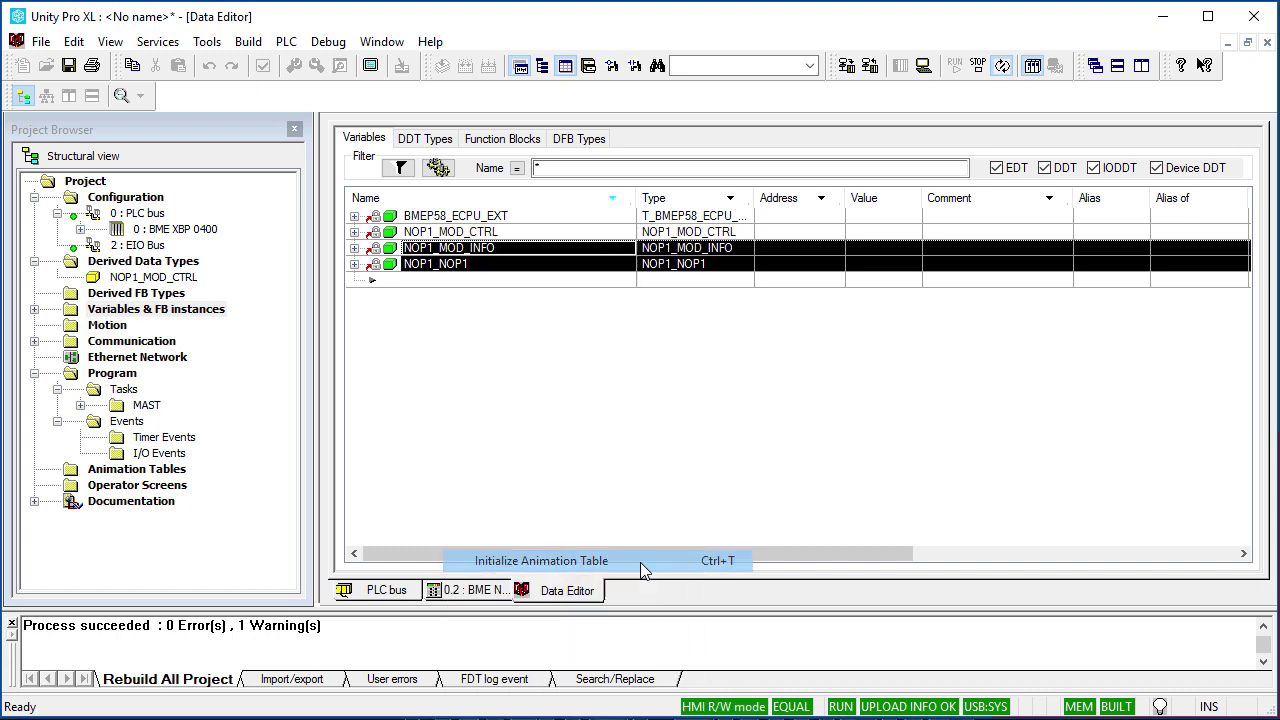
Step: Expand NOP1_NOP1 > DataModel > NOP1System > MMXU1 > Hz in the animation table
{"action": "left_click", "coordinate": [350, 202]}
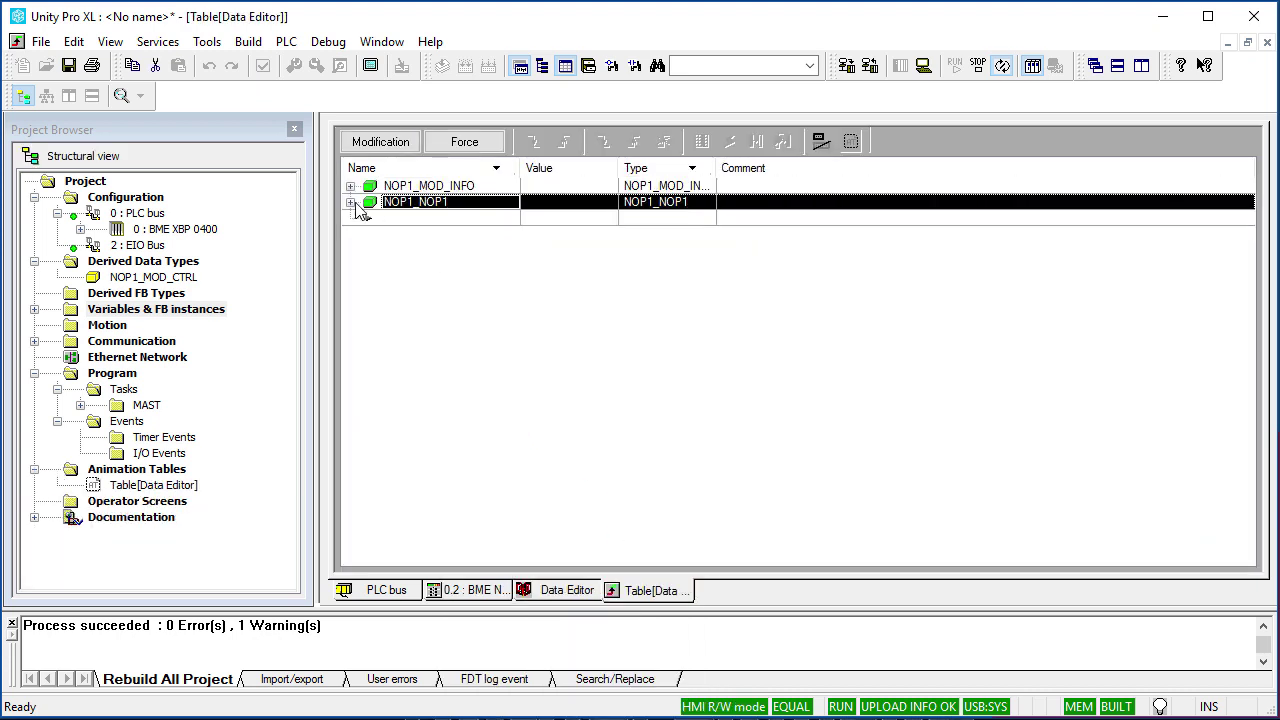
{"action": "left_click", "coordinate": [350, 202]}
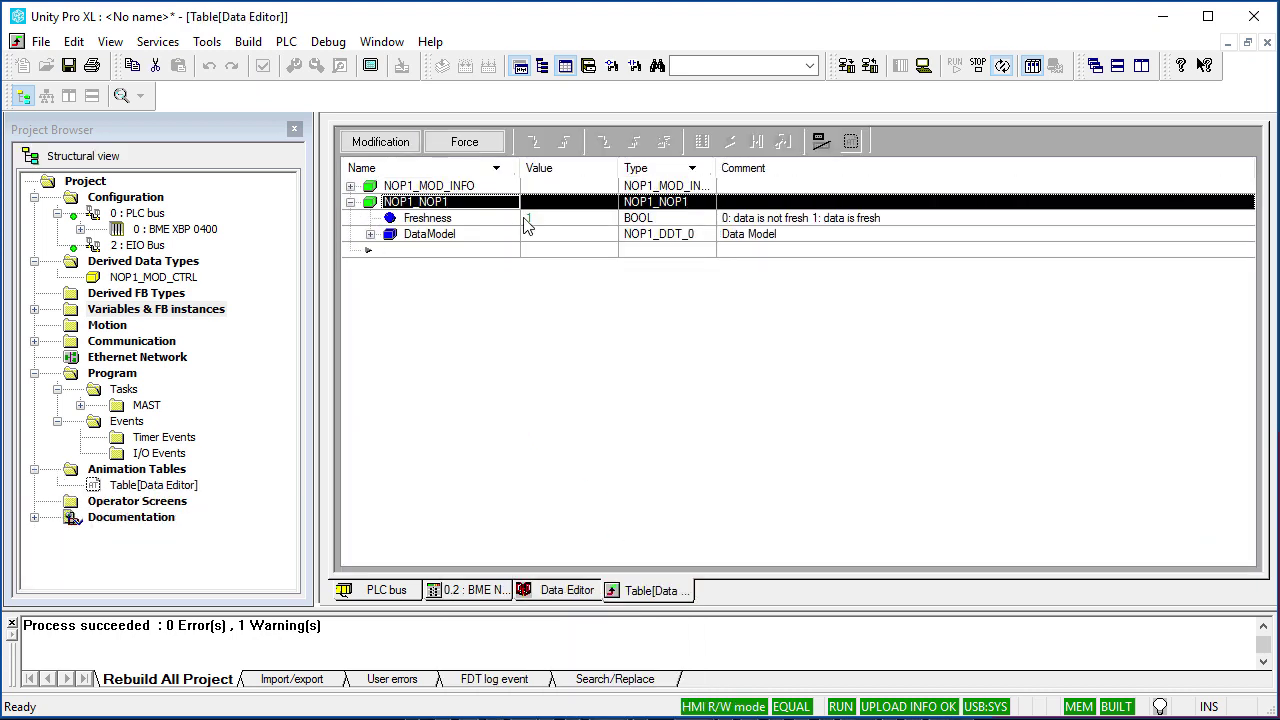
{"action": "left_click", "coordinate": [350, 186]}
{"action": "left_click", "coordinate": [370, 282]}
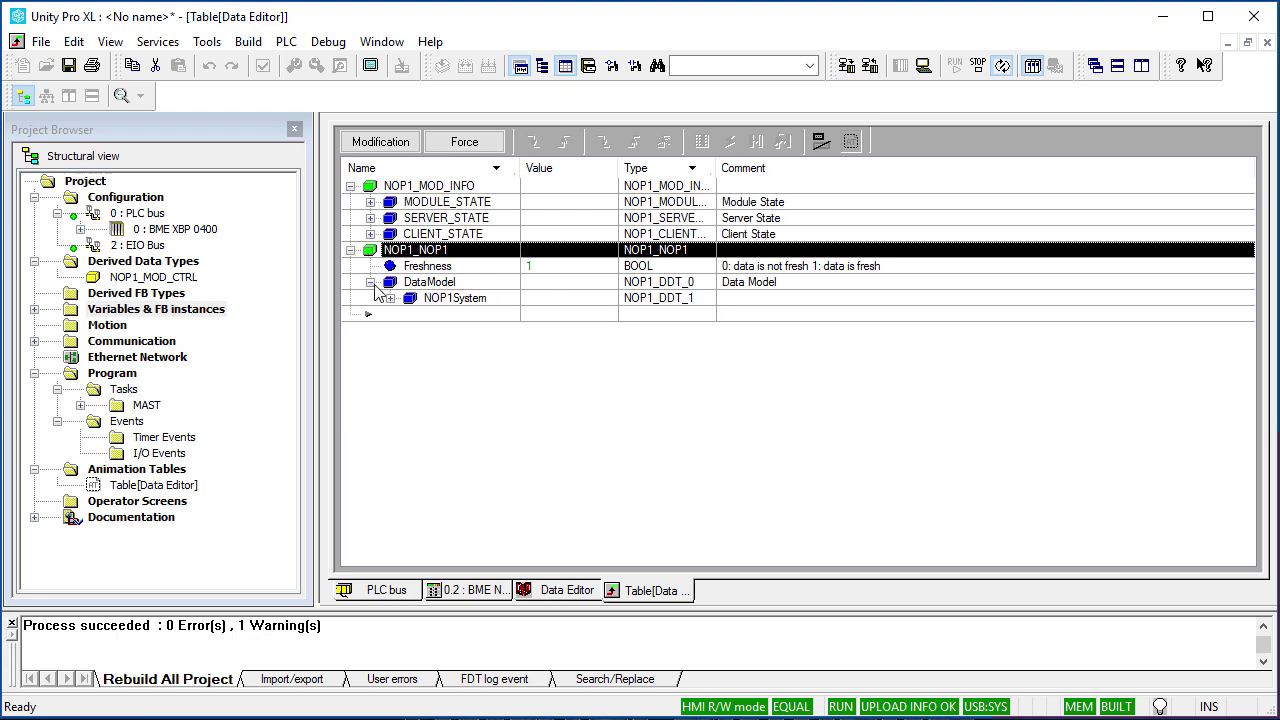
{"action": "left_click", "coordinate": [390, 298]}
{"action": "left_click", "coordinate": [410, 314]}
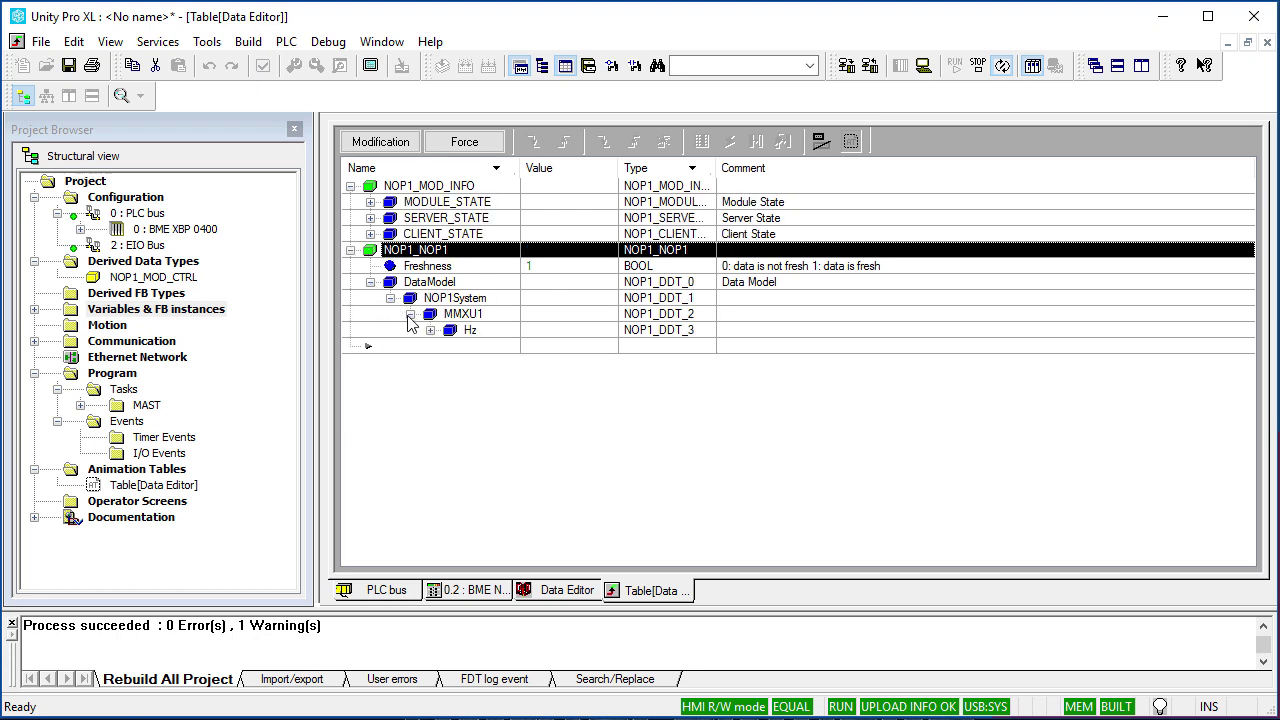
{"action": "left_click", "coordinate": [430, 330]}
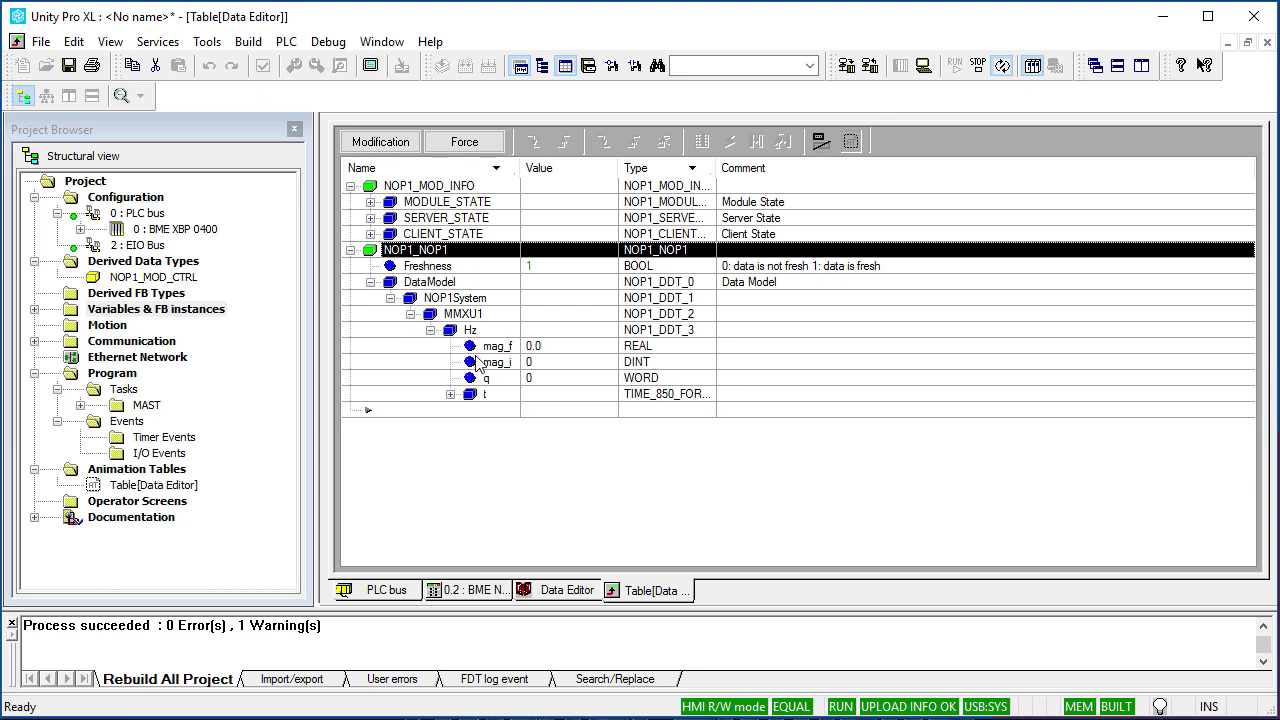
Step: Turn on Modification and set Hz mag_f to 100.0
{"action": "left_click", "coordinate": [550, 346]}
{"action": "left_click", "coordinate": [405, 140]}
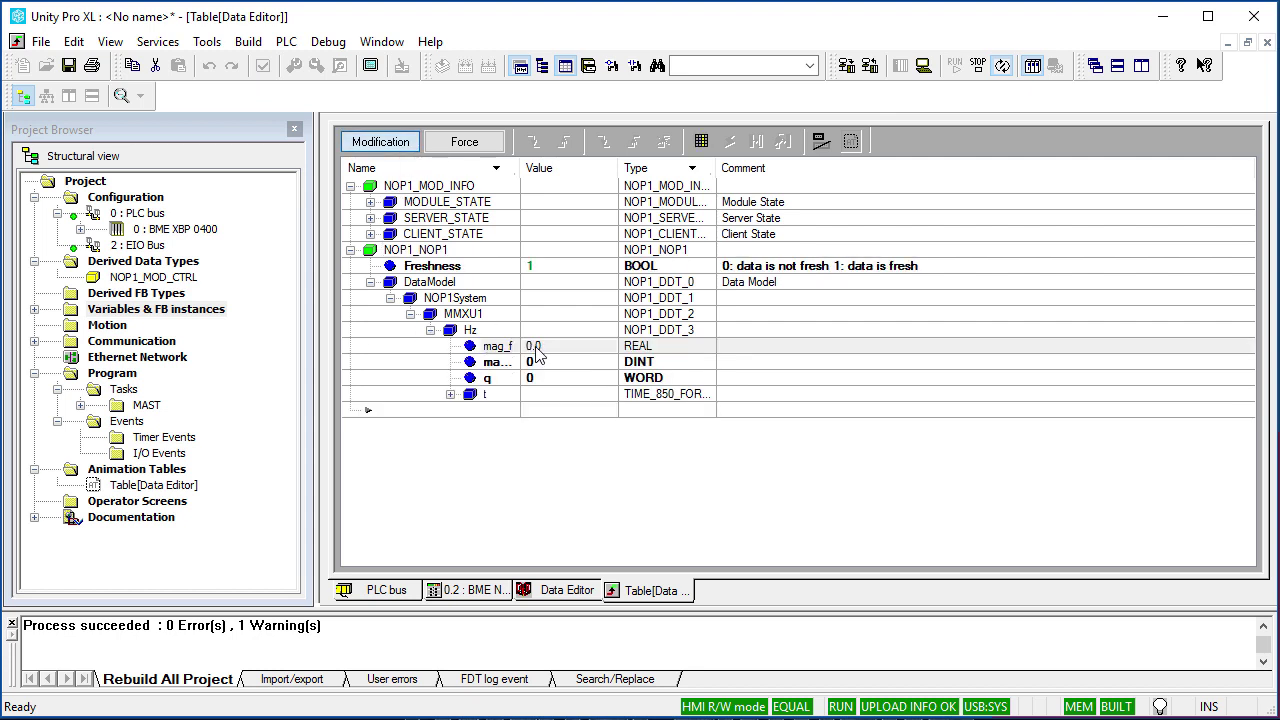
{"action": "left_click", "coordinate": [536, 348]}
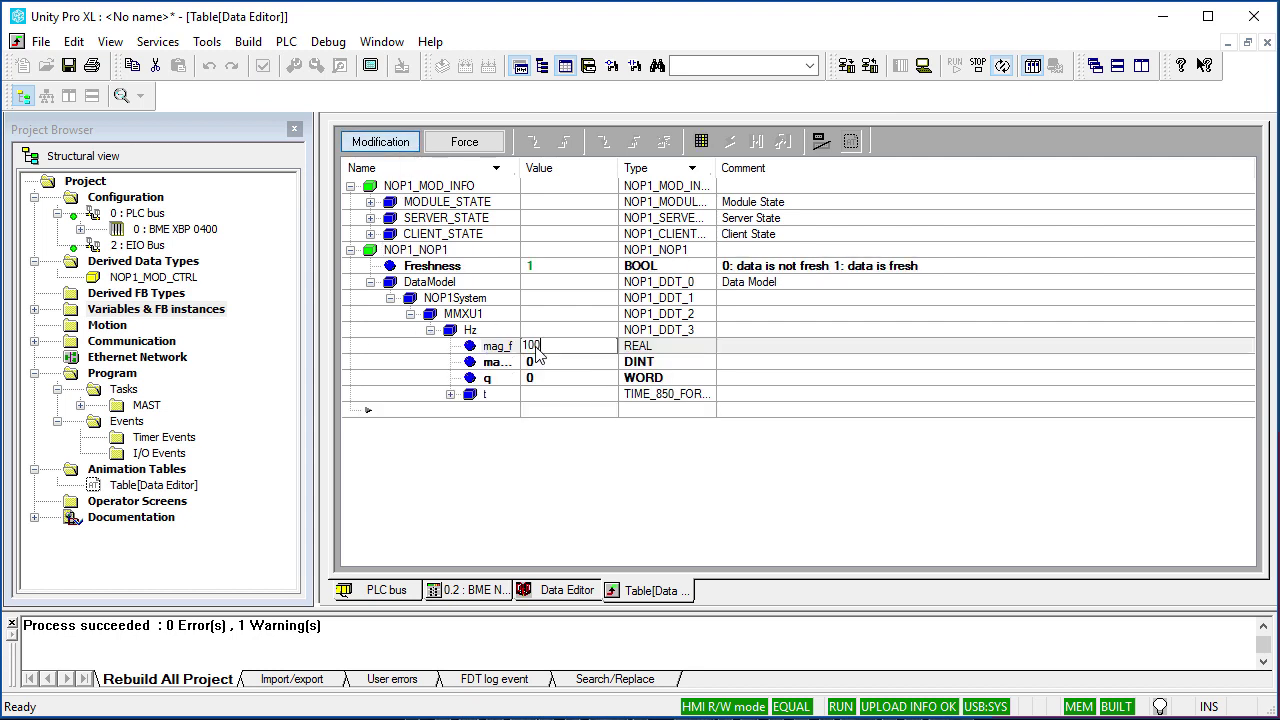
{"action": "key", "text": "Return"}
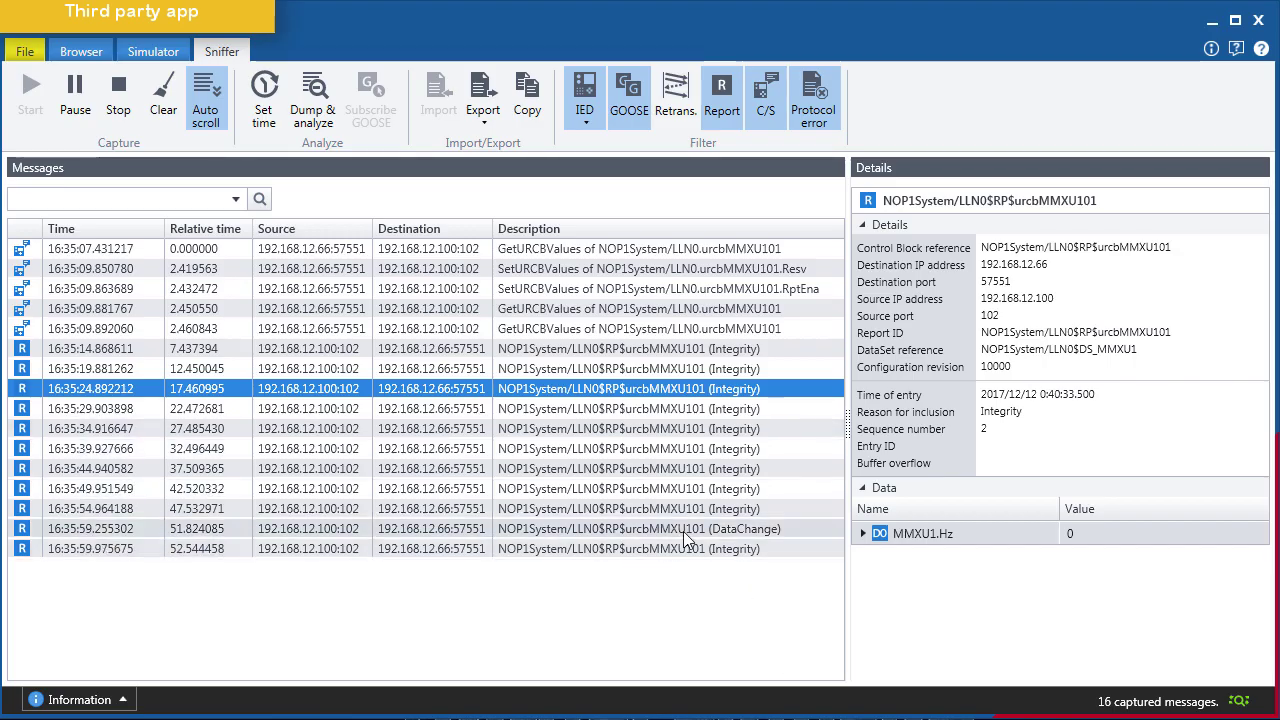
Step: Select the DataChange report and confirm MMXU1.Hz reads 100 in Details
{"action": "left_click", "coordinate": [750, 531]}
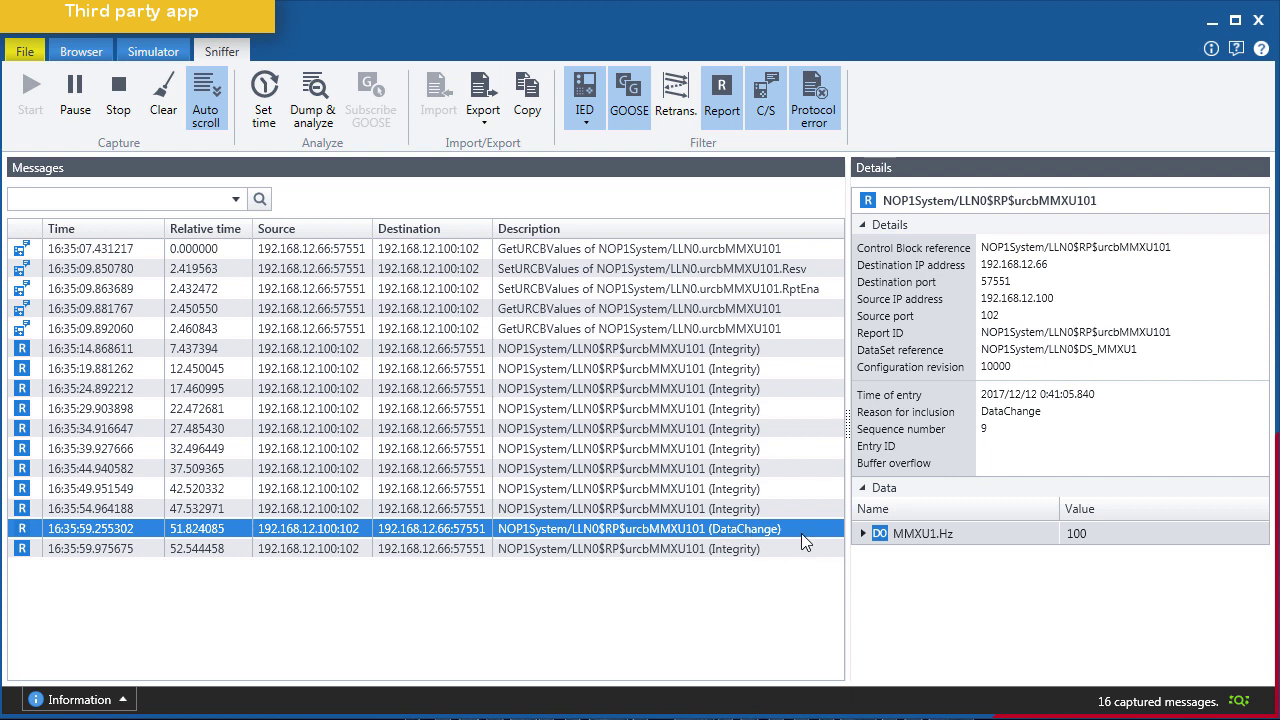
{"action": "left_click", "coordinate": [862, 537]}
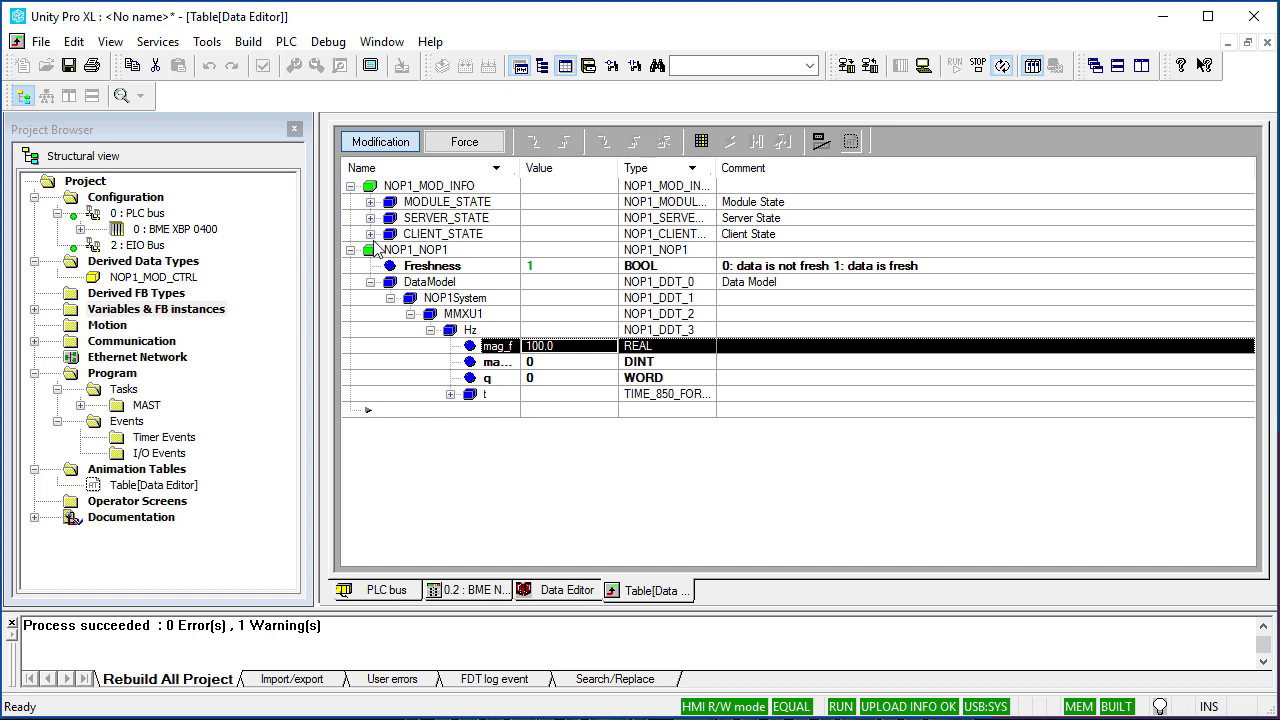
Step: Expand SERVER_STATE and select the ReportsTx counter, which reads 15
{"action": "left_click", "coordinate": [370, 218]}
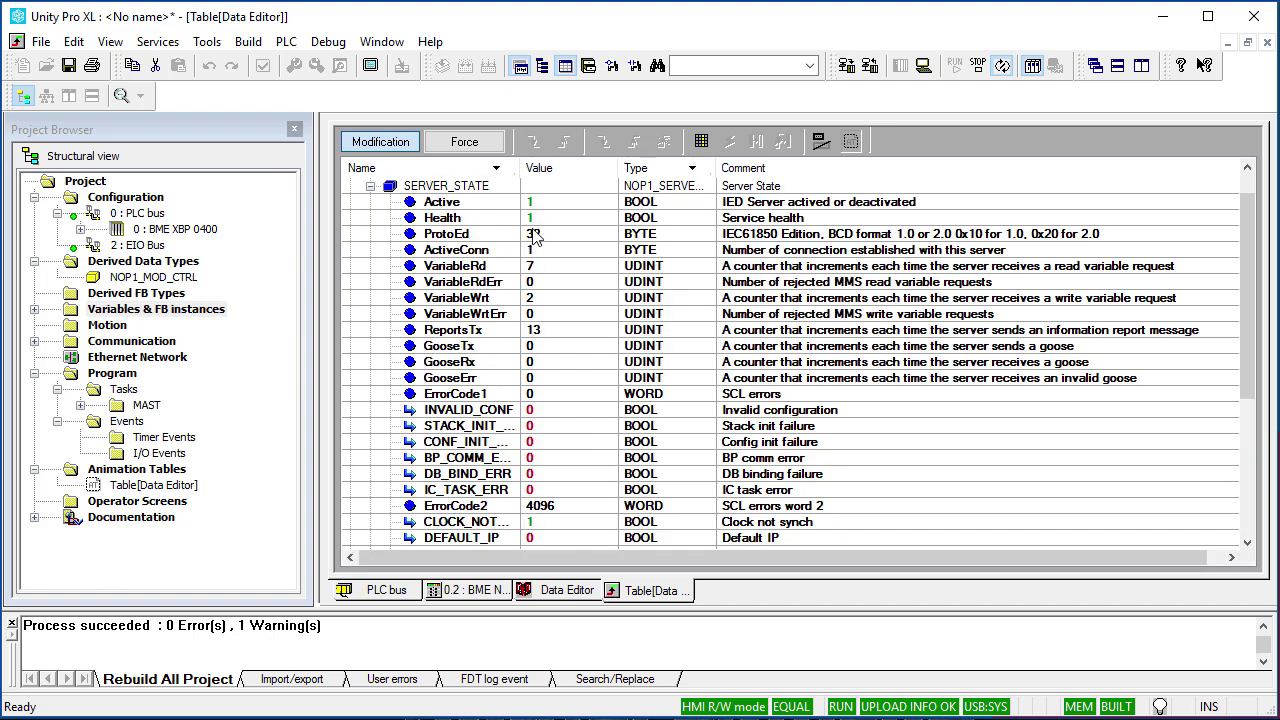
{"action": "left_click", "coordinate": [557, 333]}
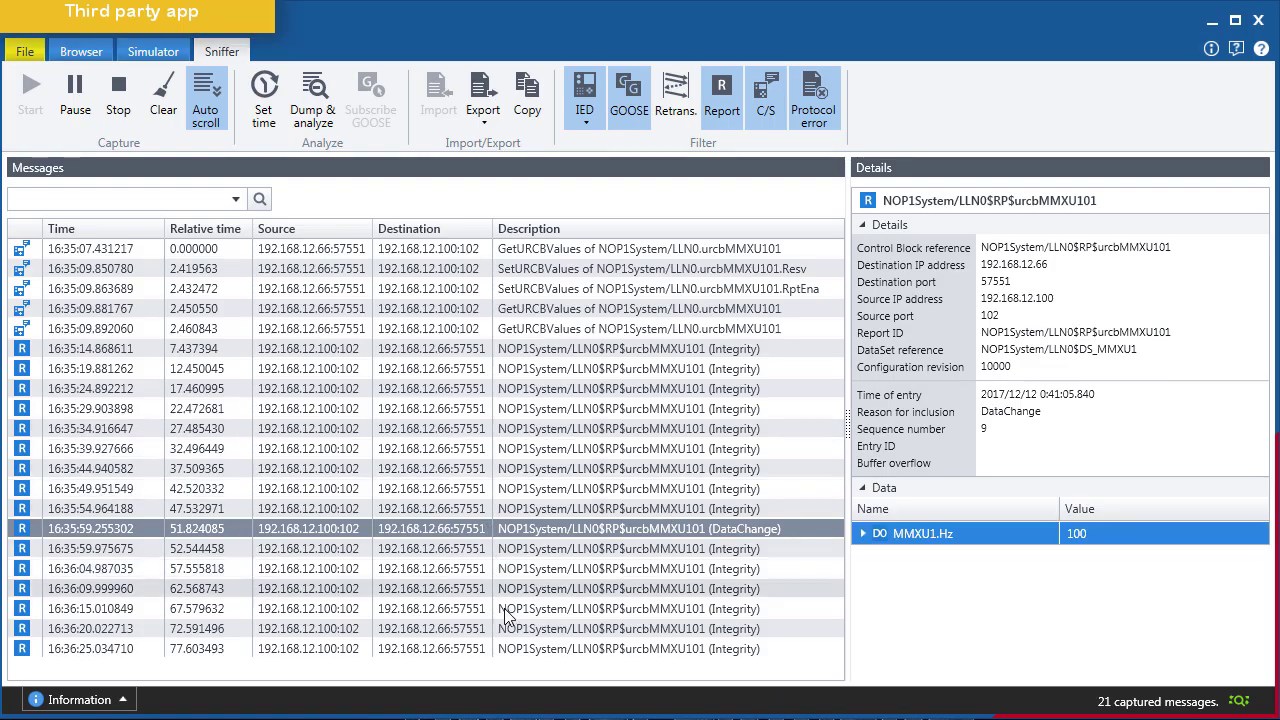
Step: Inspect the two newest Integrity reports, including sequence number 16, both showing MMXU1.Hz at 100
{"action": "left_click", "coordinate": [508, 648]}
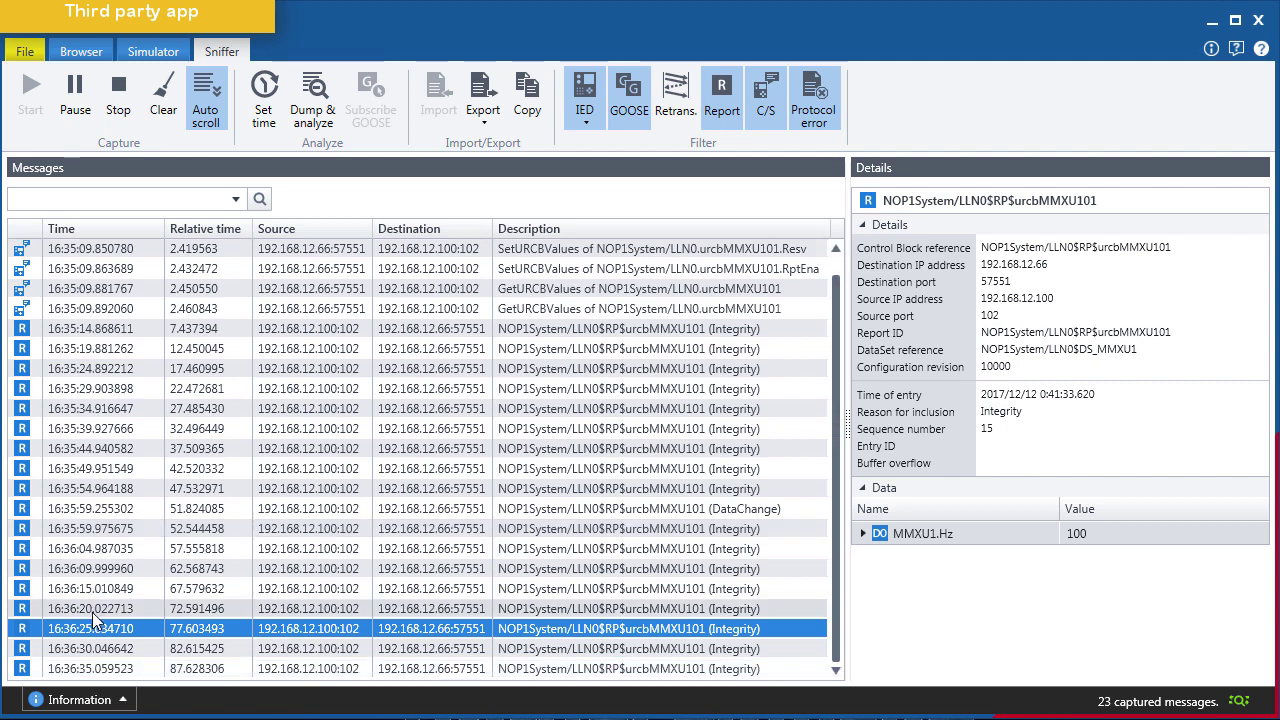
{"action": "left_click", "coordinate": [131, 650]}
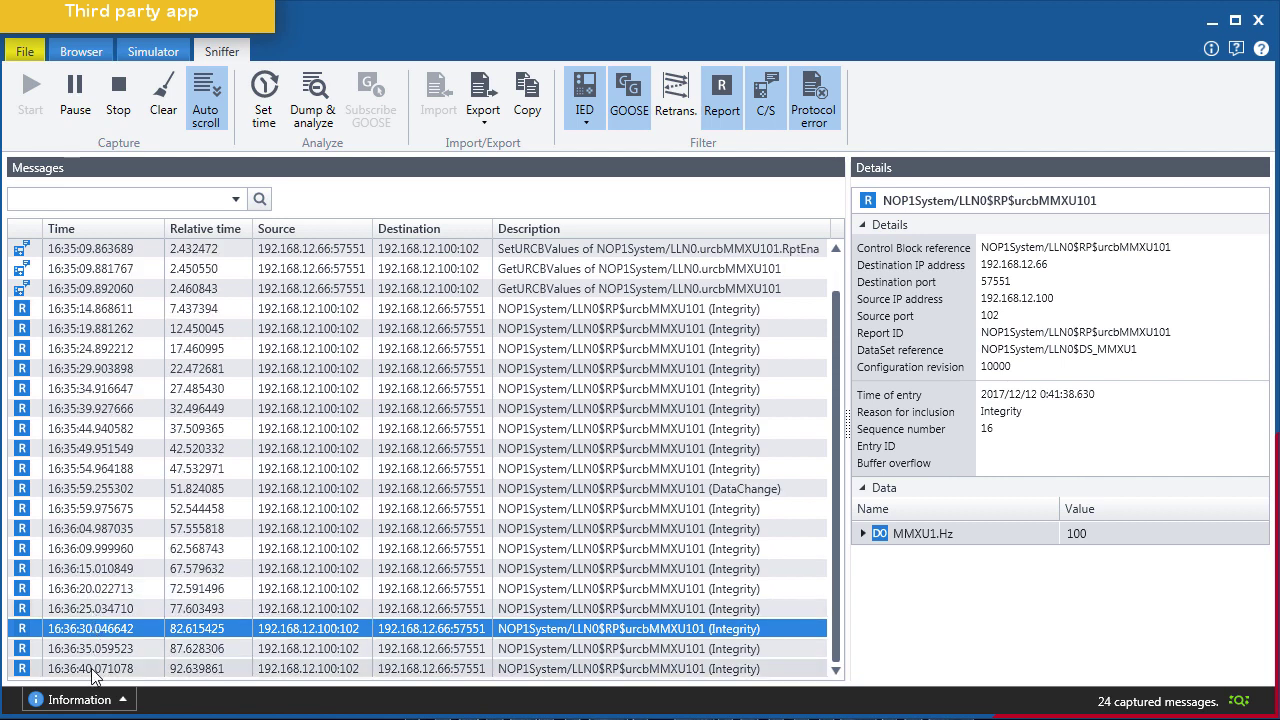
Step: Select brcbMMXU102 in the Browser, enable it via the Enable Report dialog, then go back to Sniffer
{"action": "left_click", "coordinate": [81, 51]}
{"action": "left_click", "coordinate": [132, 427]}
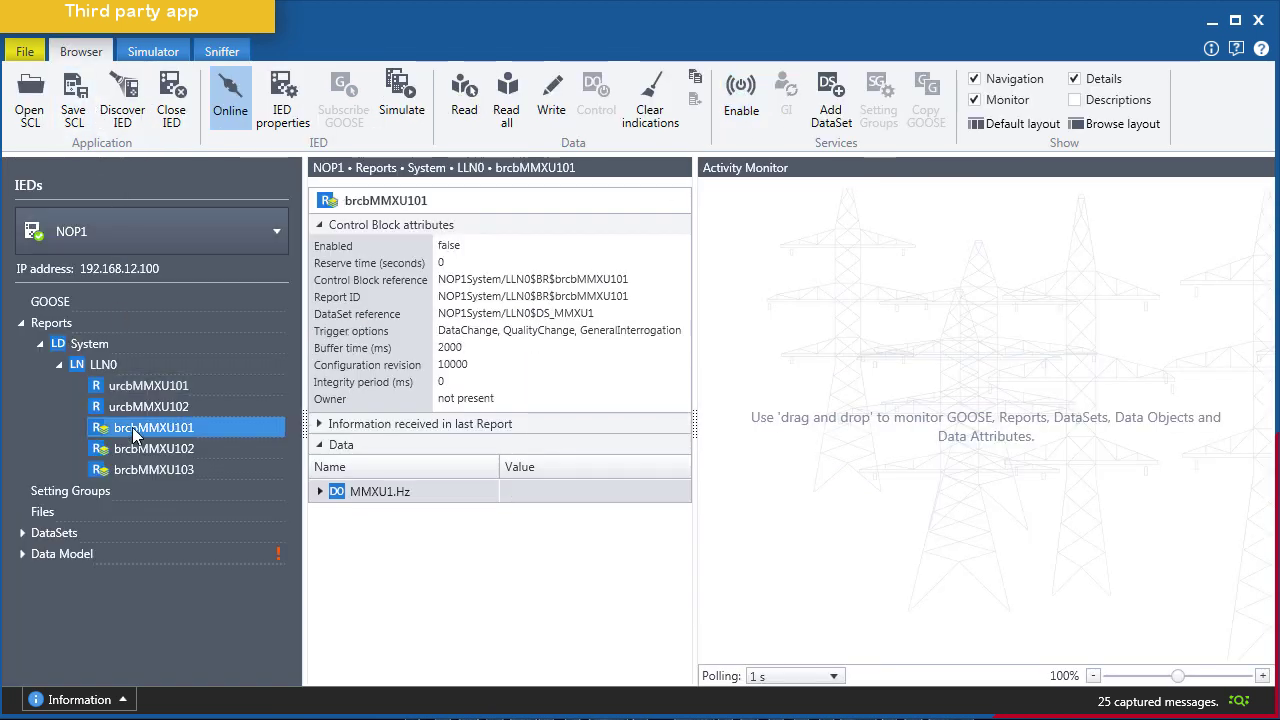
{"action": "left_click", "coordinate": [145, 452]}
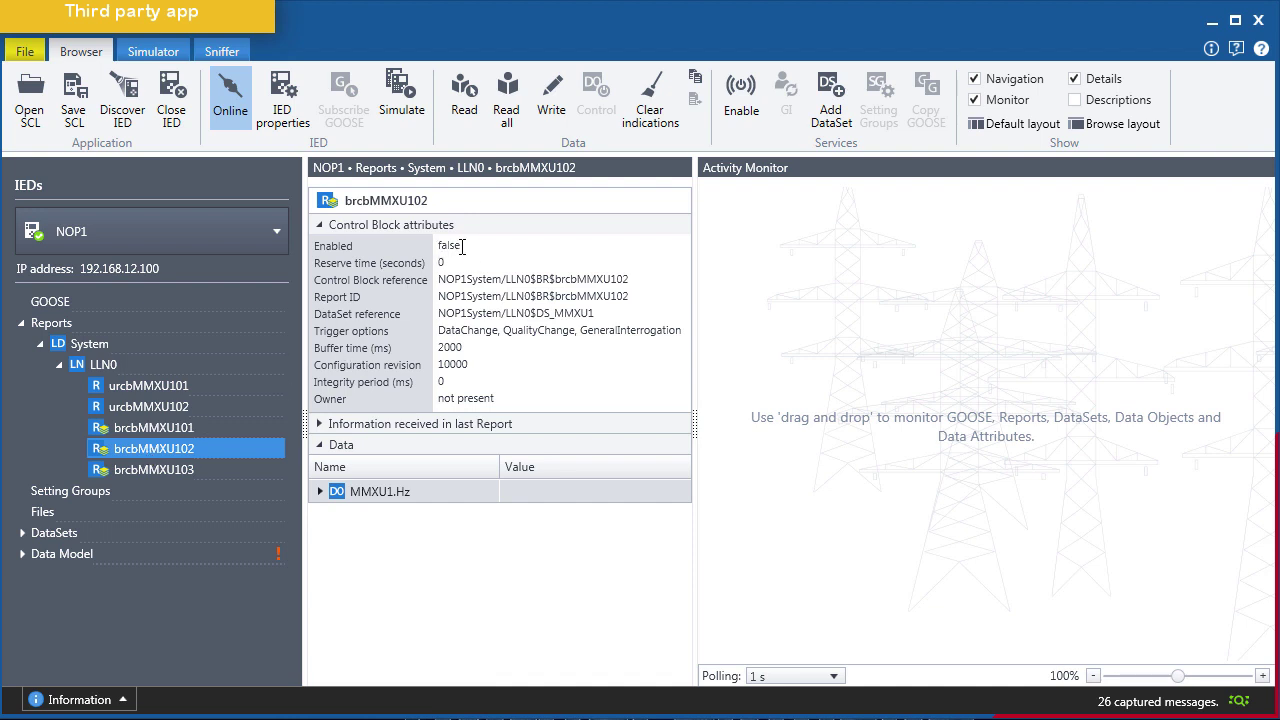
{"action": "left_click", "coordinate": [741, 100]}
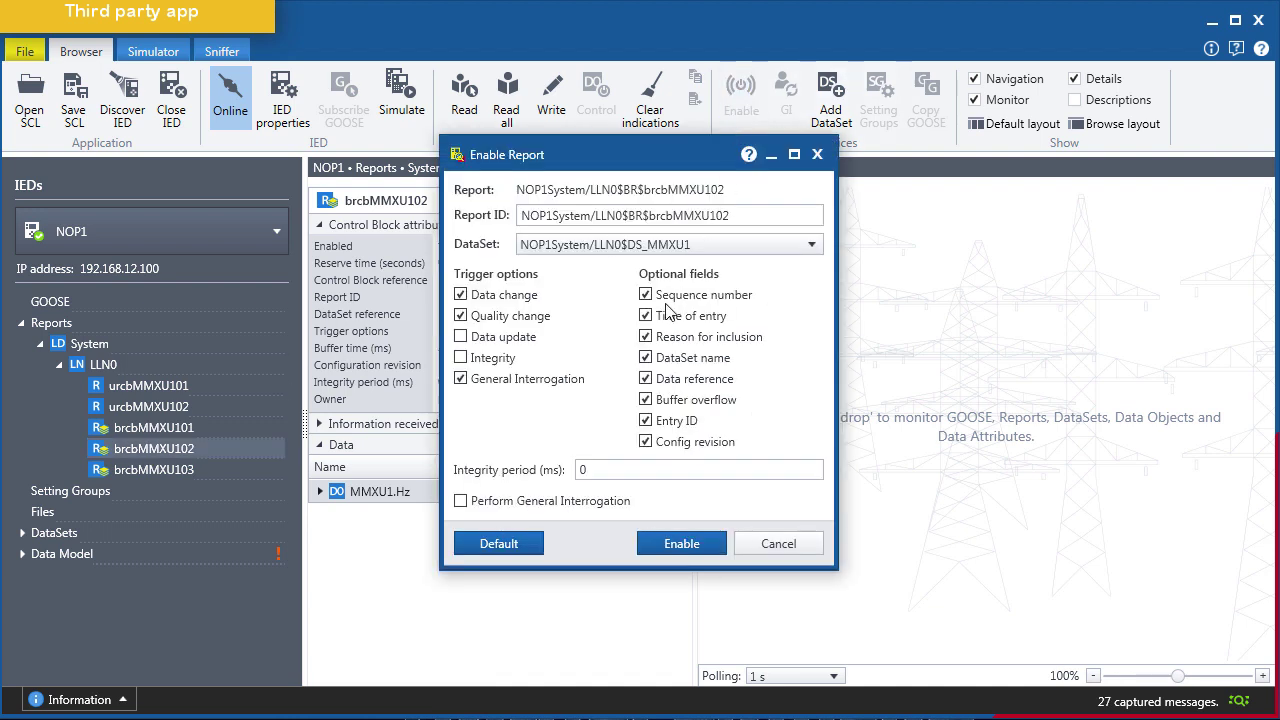
{"action": "left_click", "coordinate": [670, 543]}
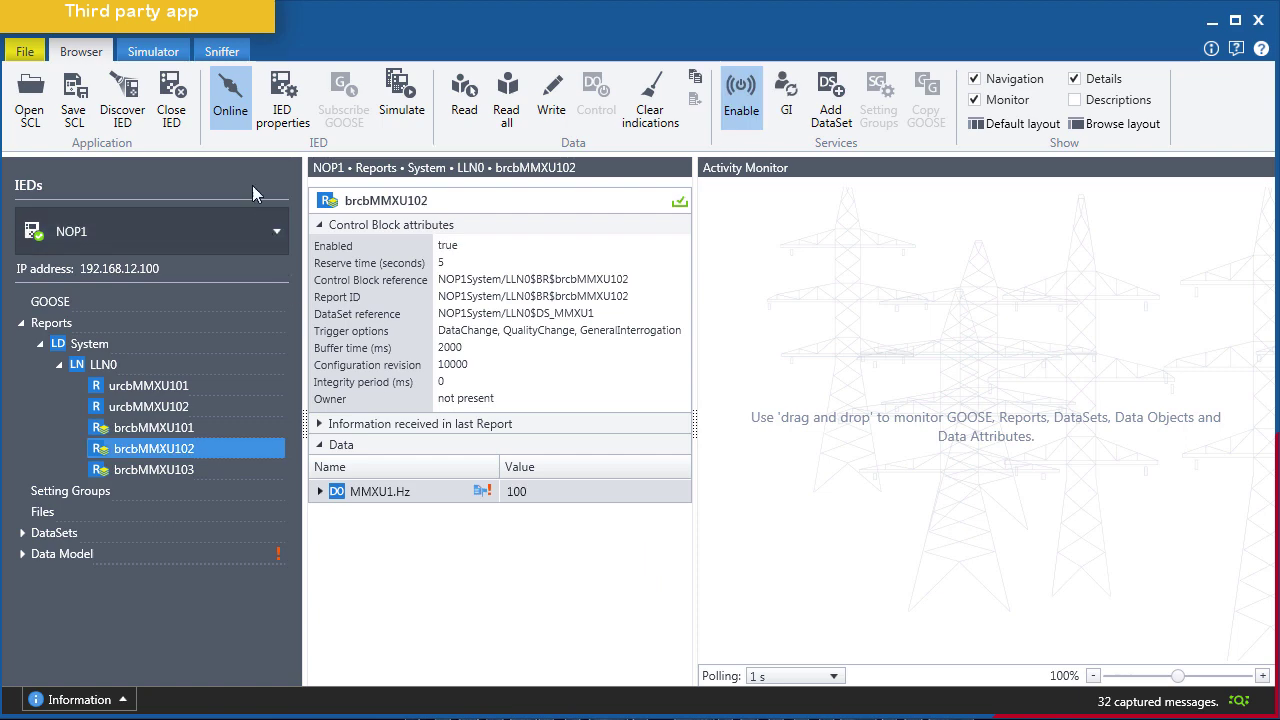
{"action": "left_click", "coordinate": [222, 51]}
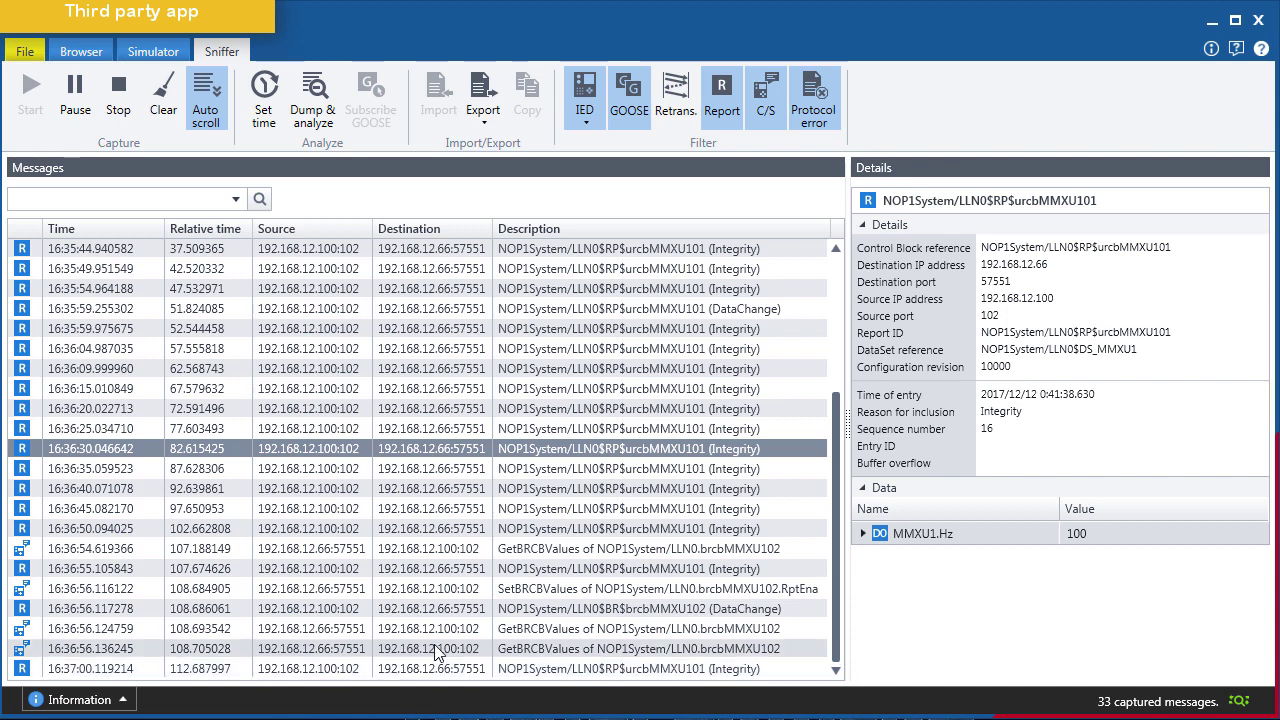
Step: Inspect both GetBRCBValues exchanges and the brcbMMXU102 DataChange report
{"action": "left_click", "coordinate": [630, 630]}
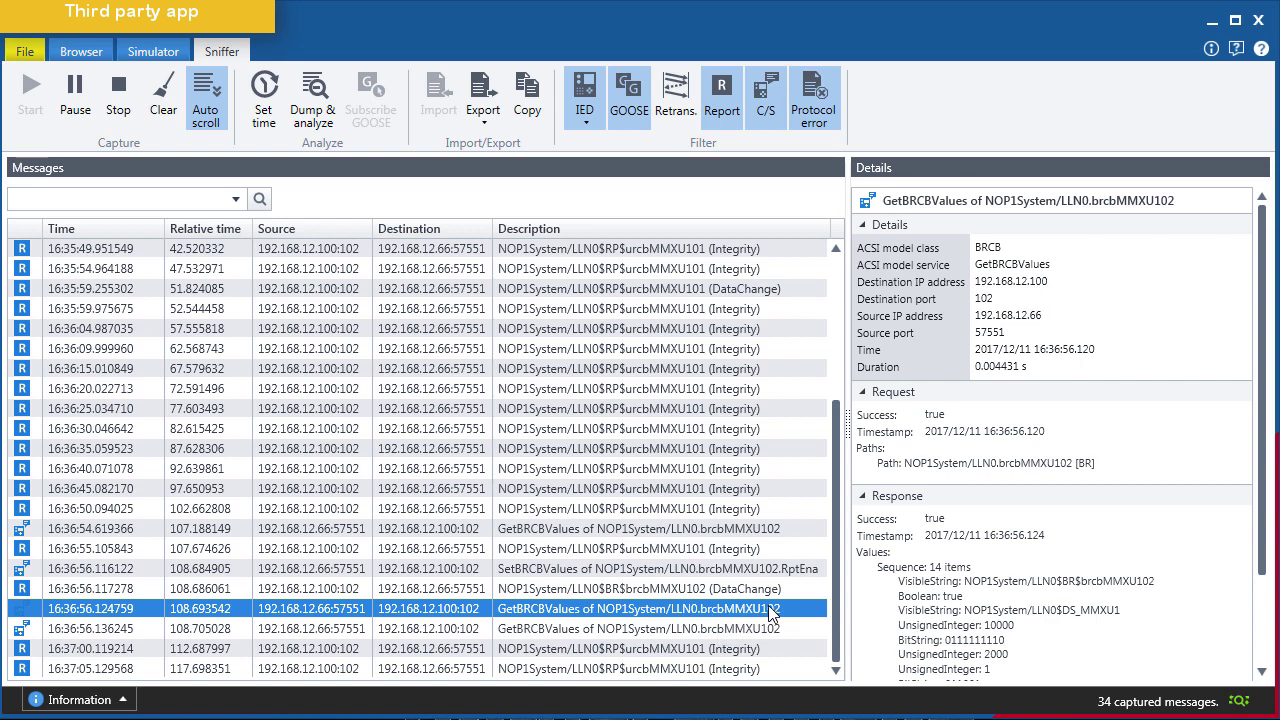
{"action": "left_click", "coordinate": [716, 569]}
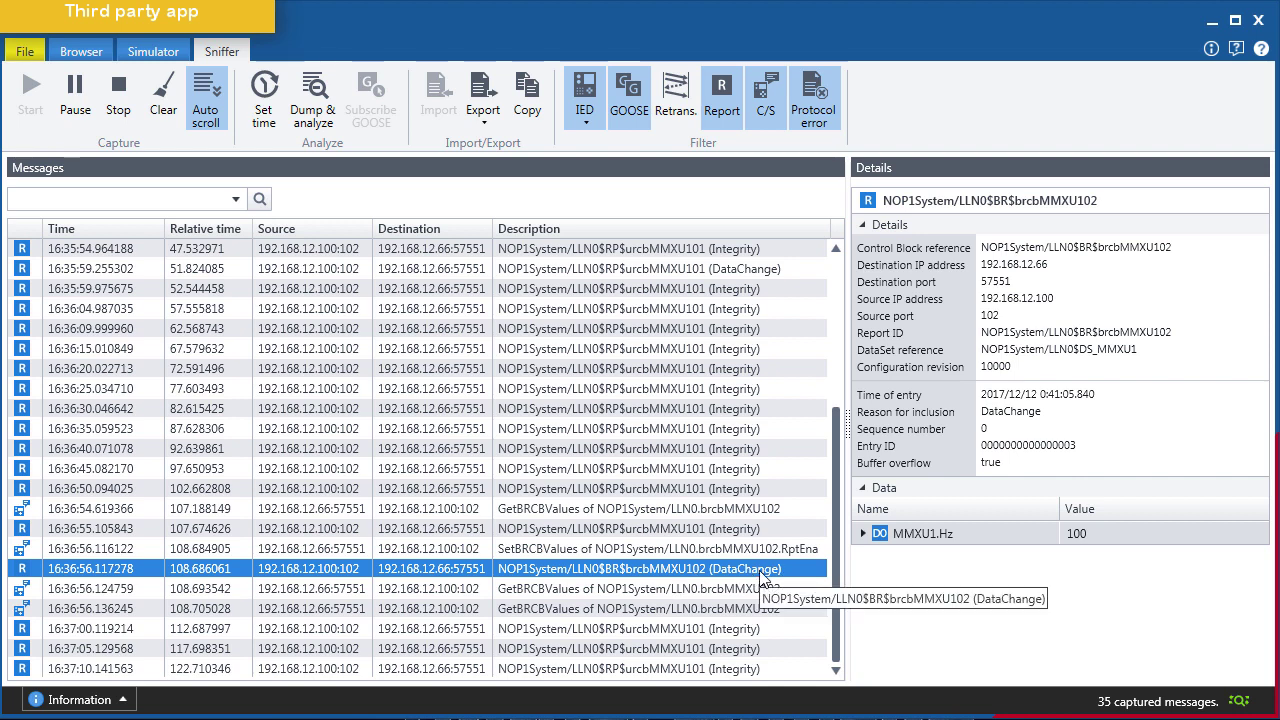
{"action": "left_click", "coordinate": [762, 610]}
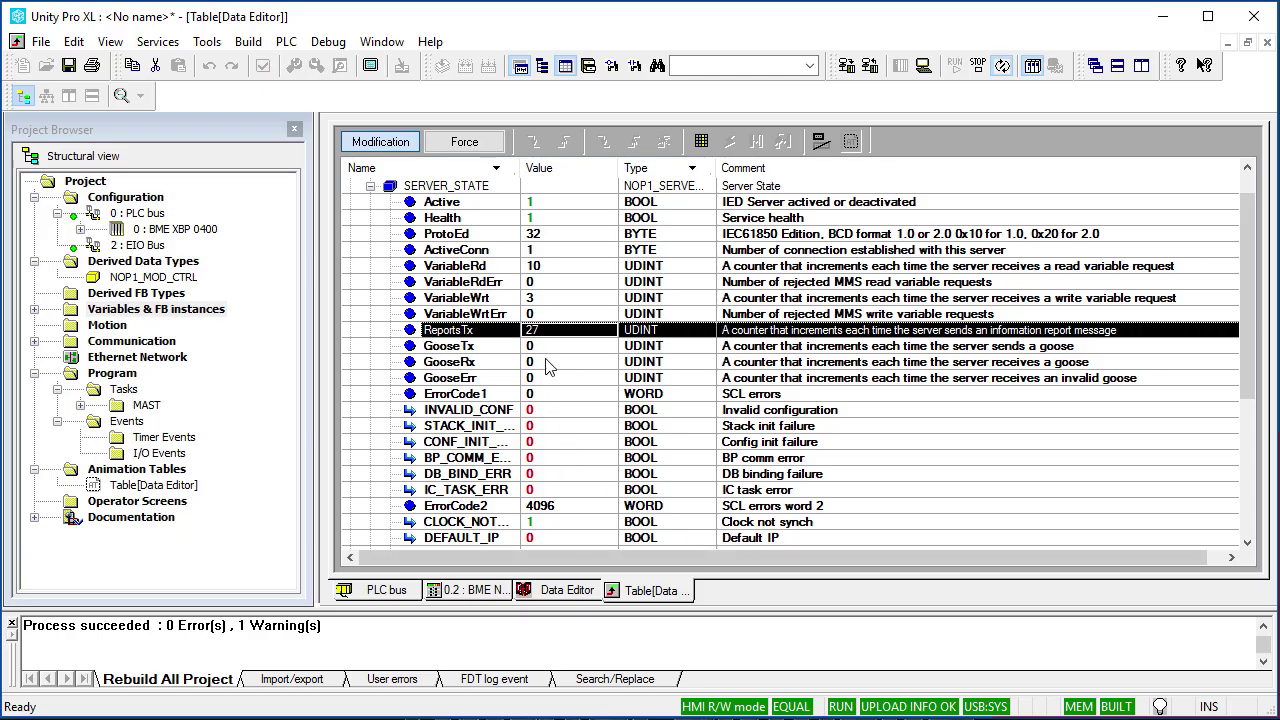
Step: Write 200.0 to the live MMXU1 Hz mag_f variable in the Data Editor
{"action": "scroll", "coordinate": [557, 380], "scroll_direction": "down", "scroll_amount": 5}
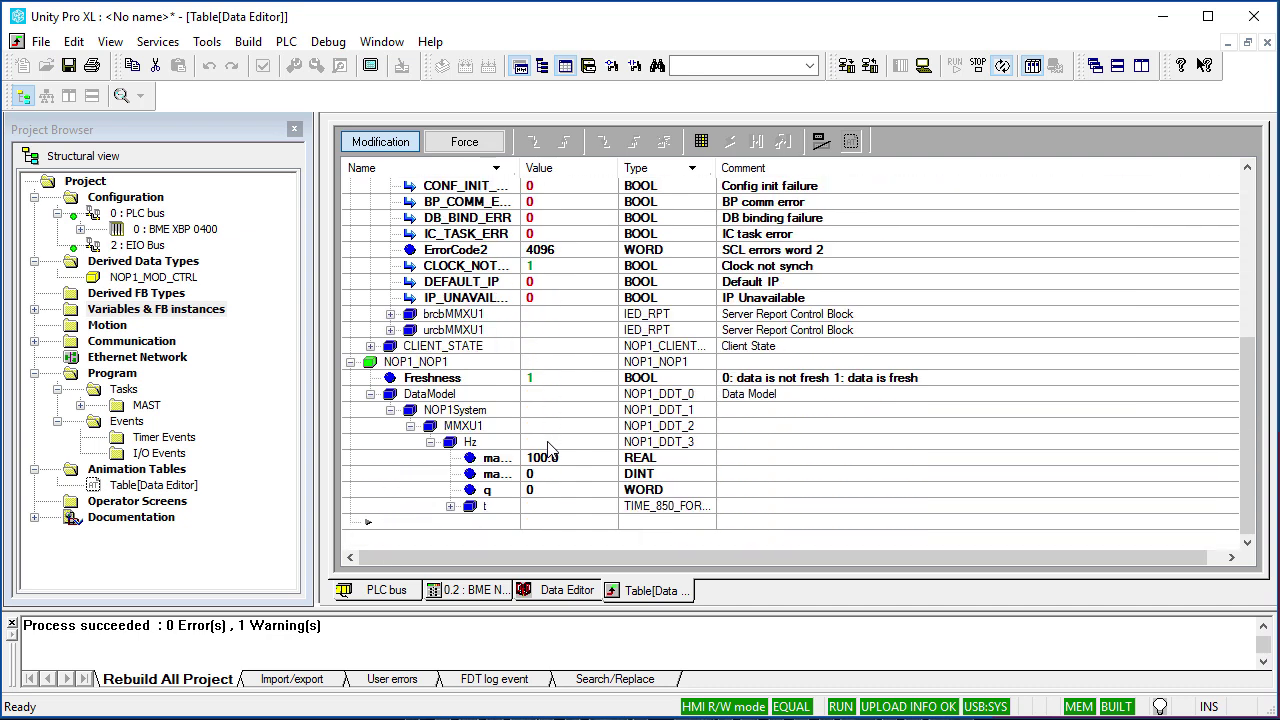
{"action": "scroll", "coordinate": [561, 467], "scroll_direction": "up", "scroll_amount": 1}
{"action": "left_click", "coordinate": [561, 467]}
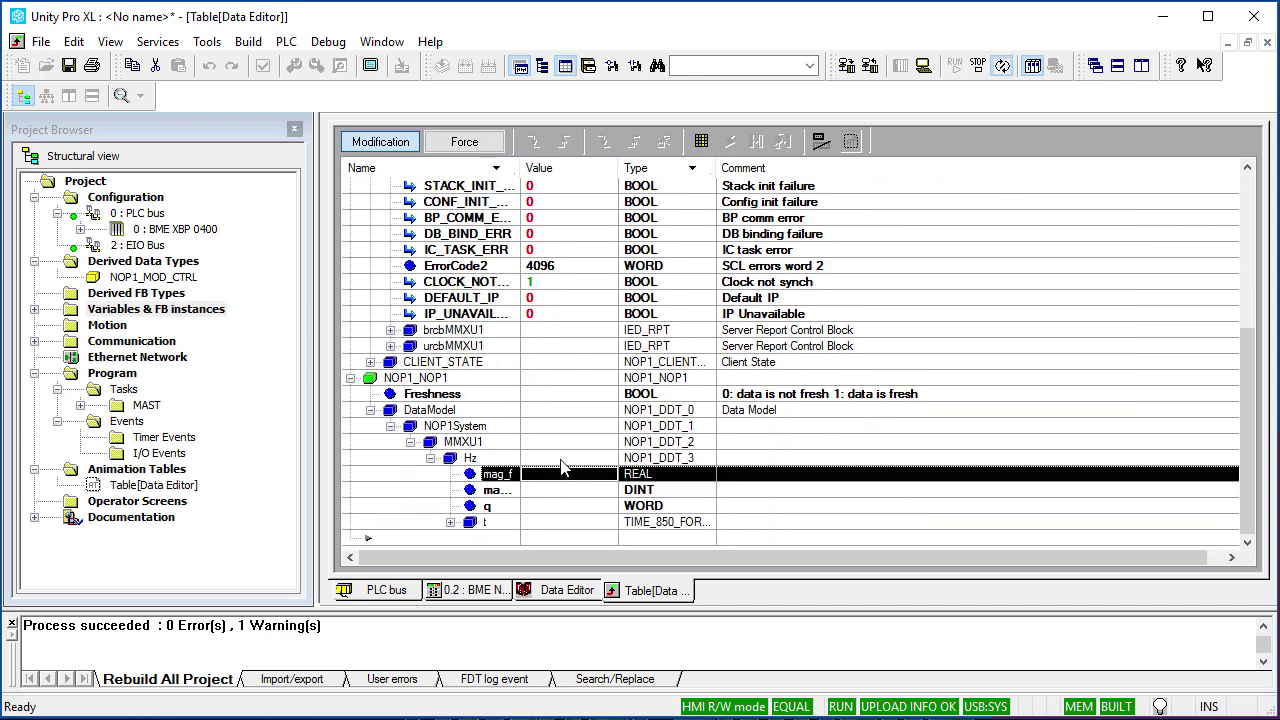
{"action": "type", "text": "200"}
{"action": "key", "text": "Return"}
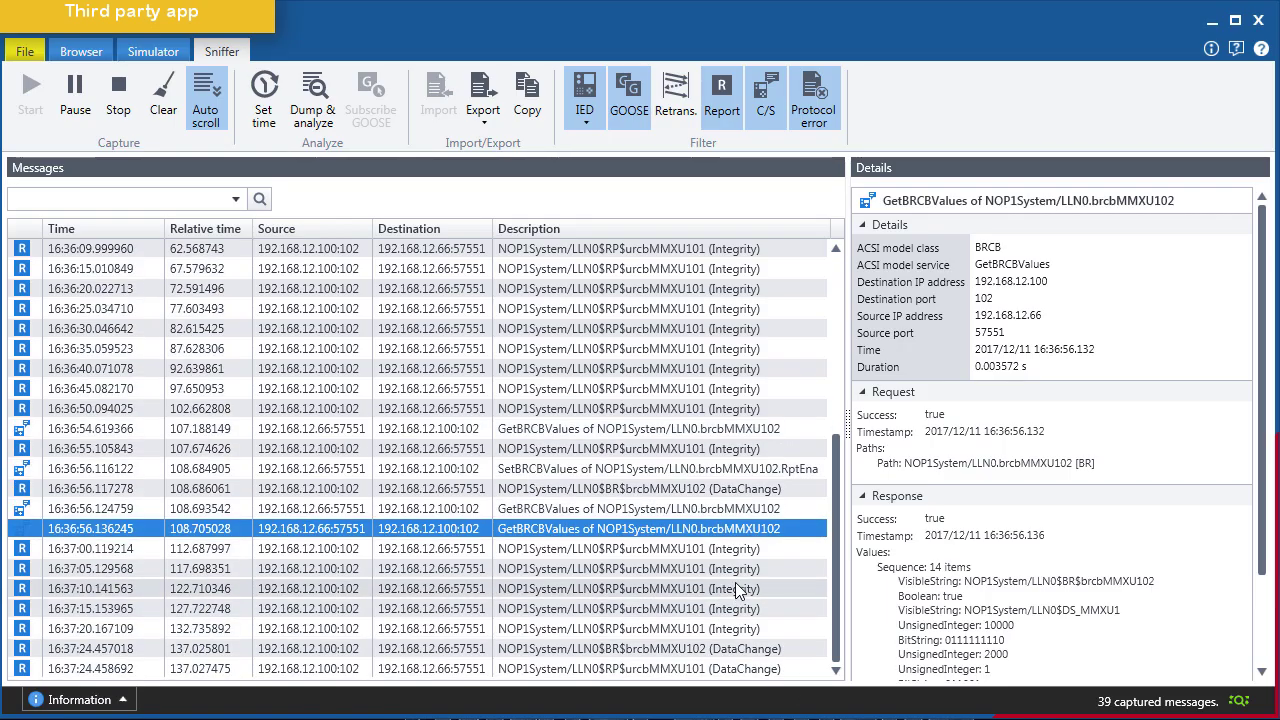
Step: Select the new brcbMMXU102 DataChange report to show MMXU1.Hz = 200 in Details
{"action": "left_click", "coordinate": [782, 632]}
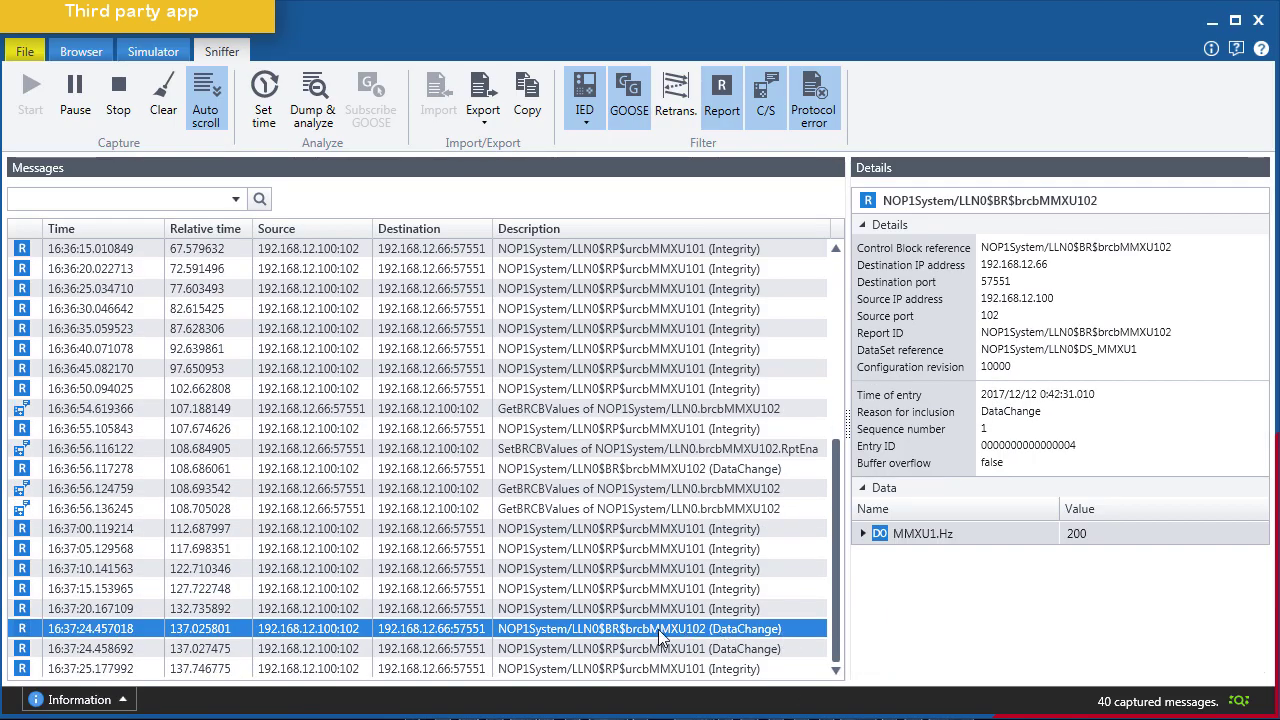